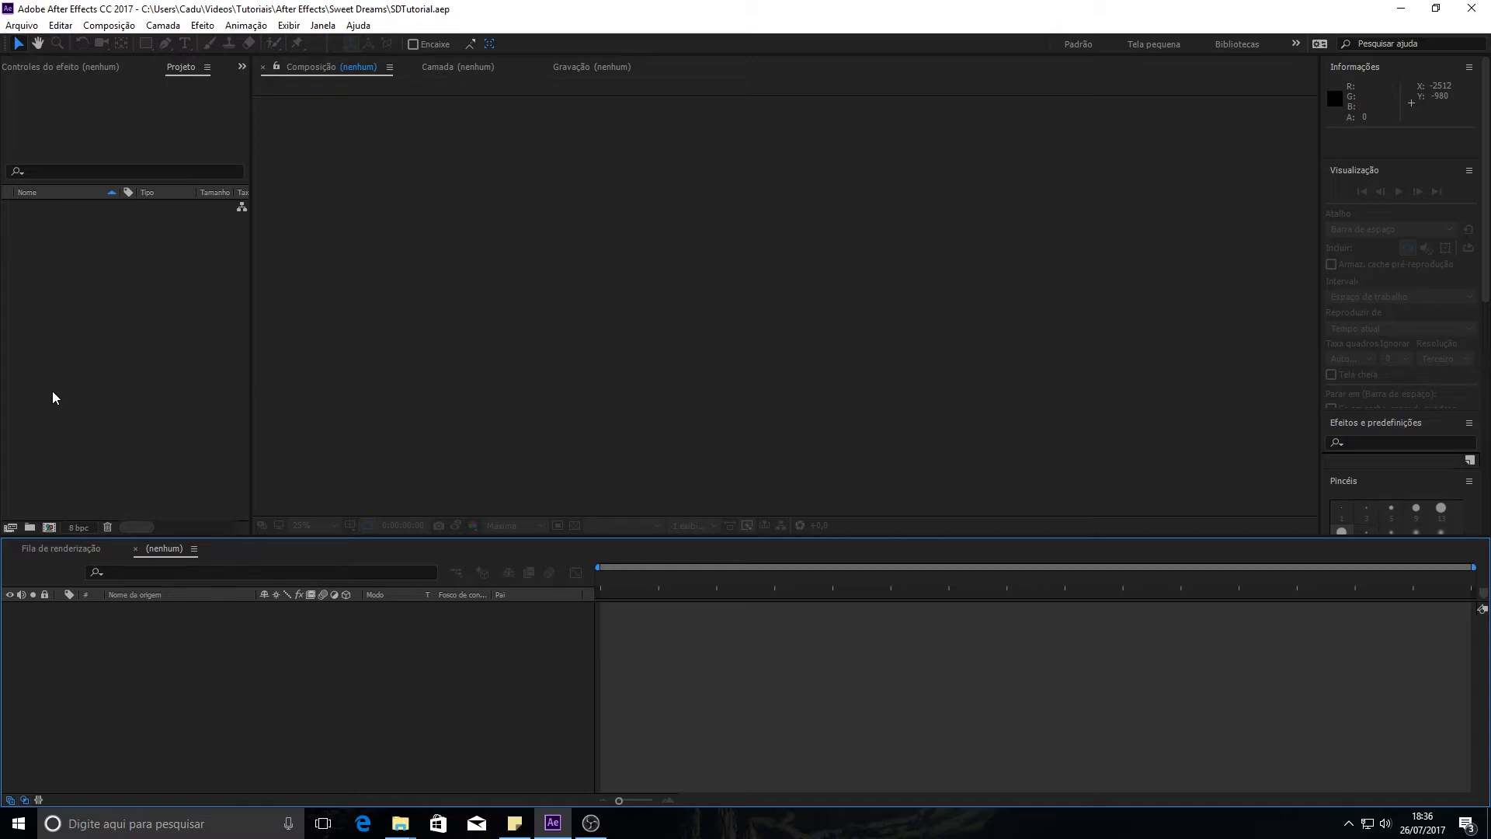
Open and cancel the New Composition dialog, then bring up the Composição menu
left_click(49, 527)
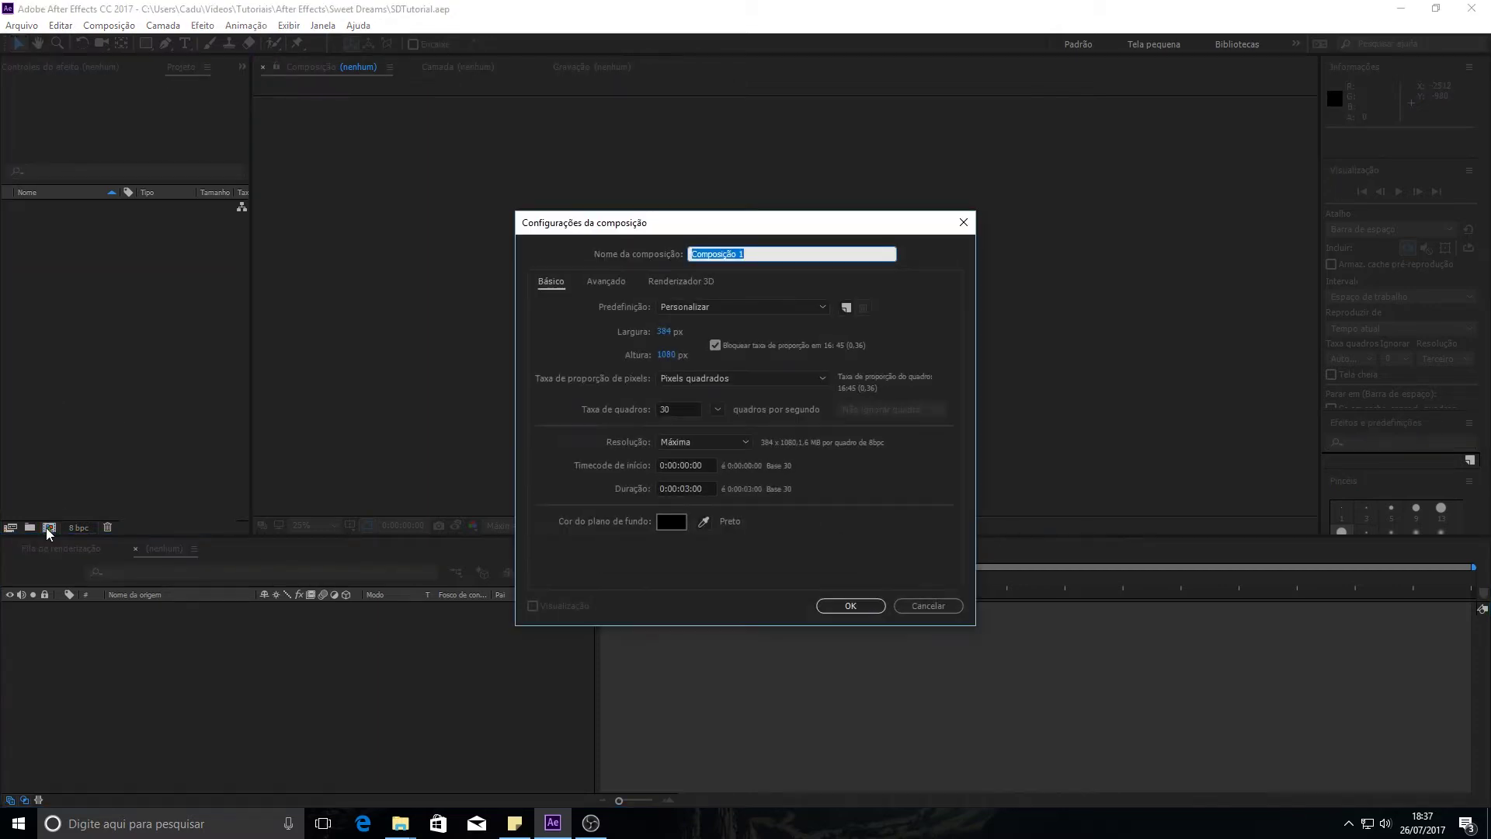
left_click(943, 604)
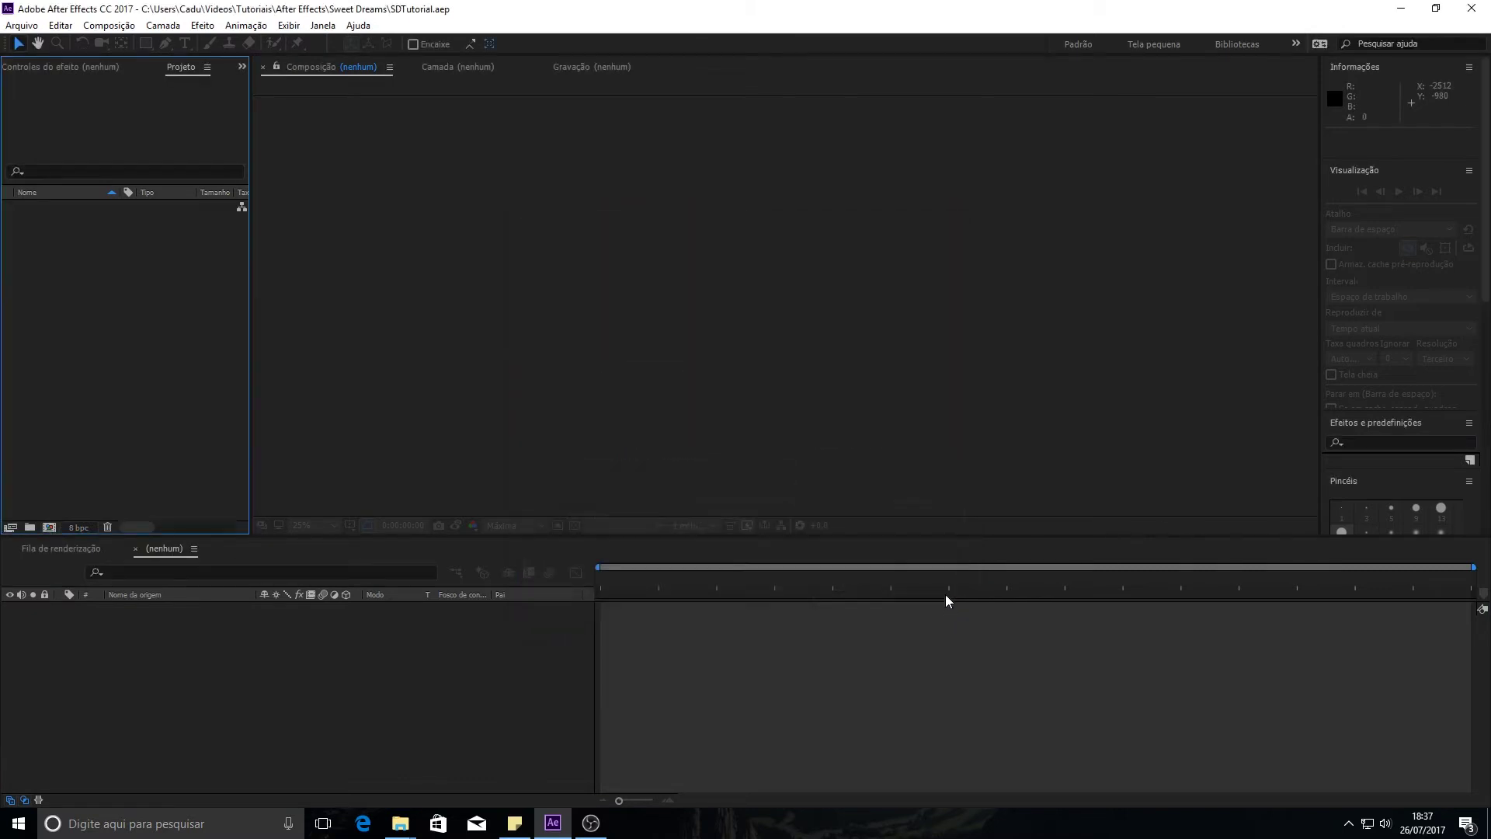
left_click(108, 25)
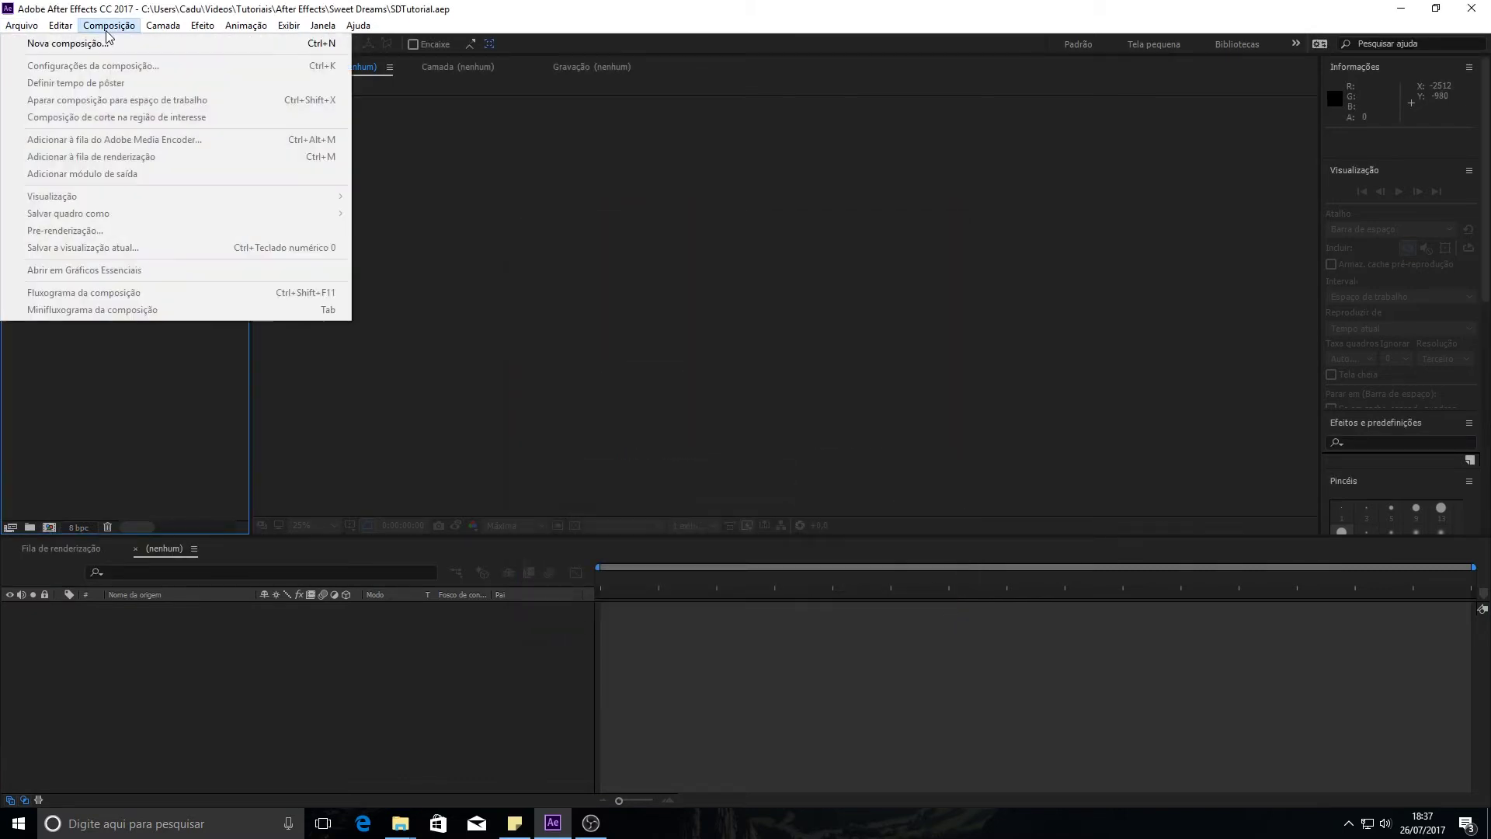
Create an unlocked-aspect 1920×1080 composition at 60 fps lasting 0:04:00:00
left_click(101, 43)
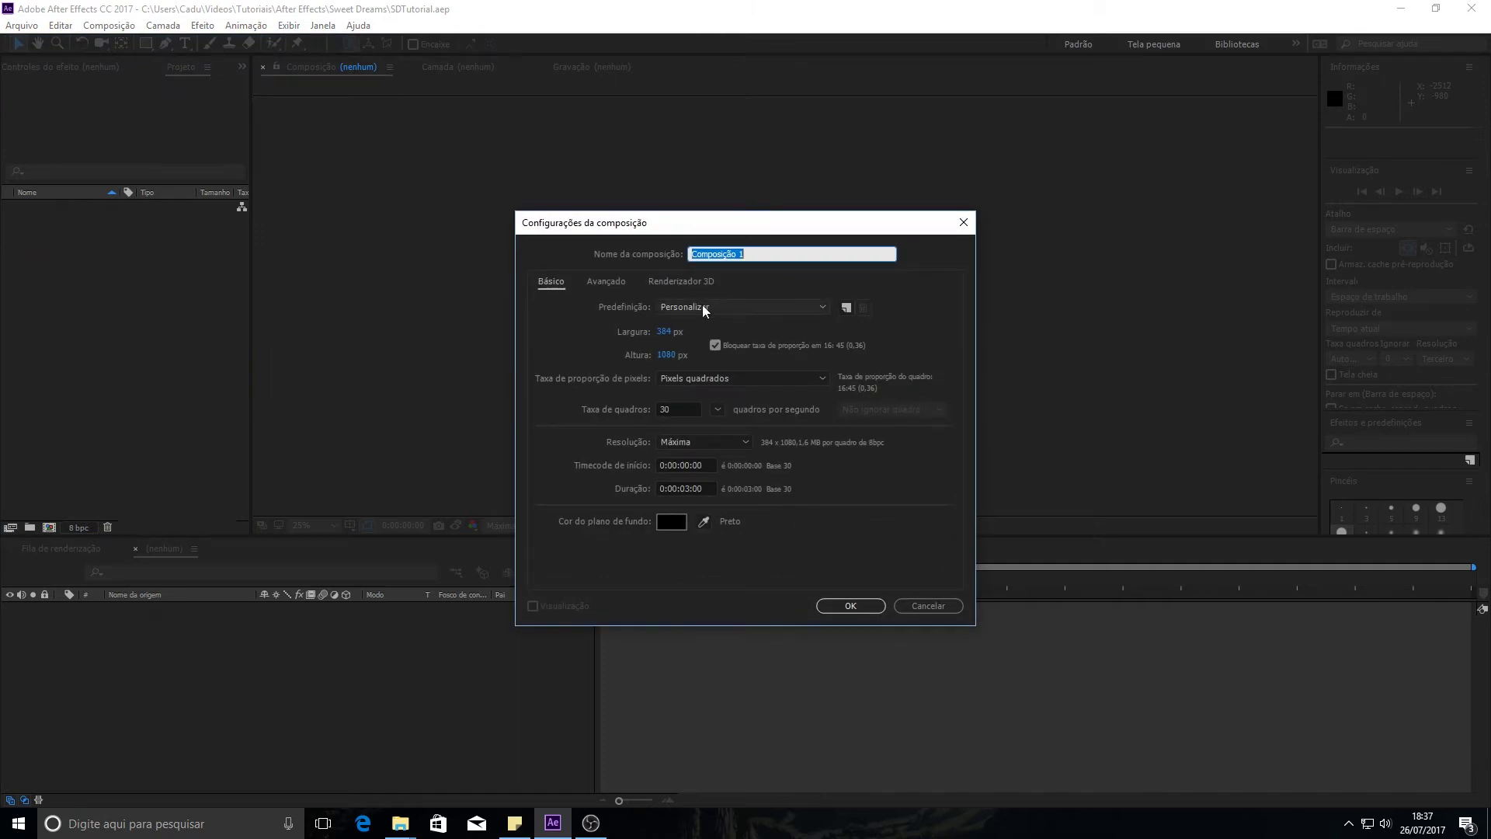
left_click(715, 344)
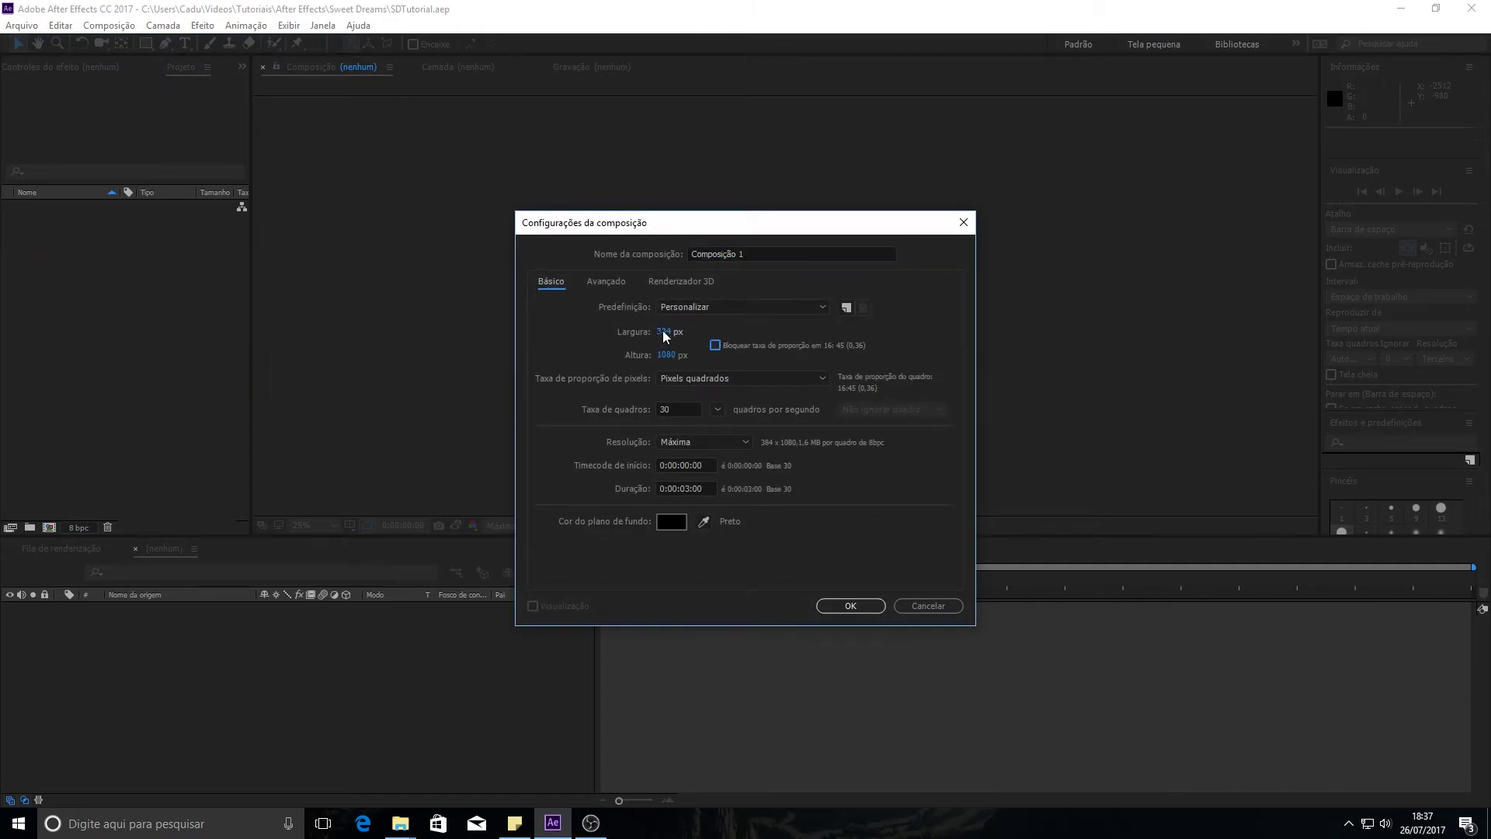
type("1920")
left_click(681, 407)
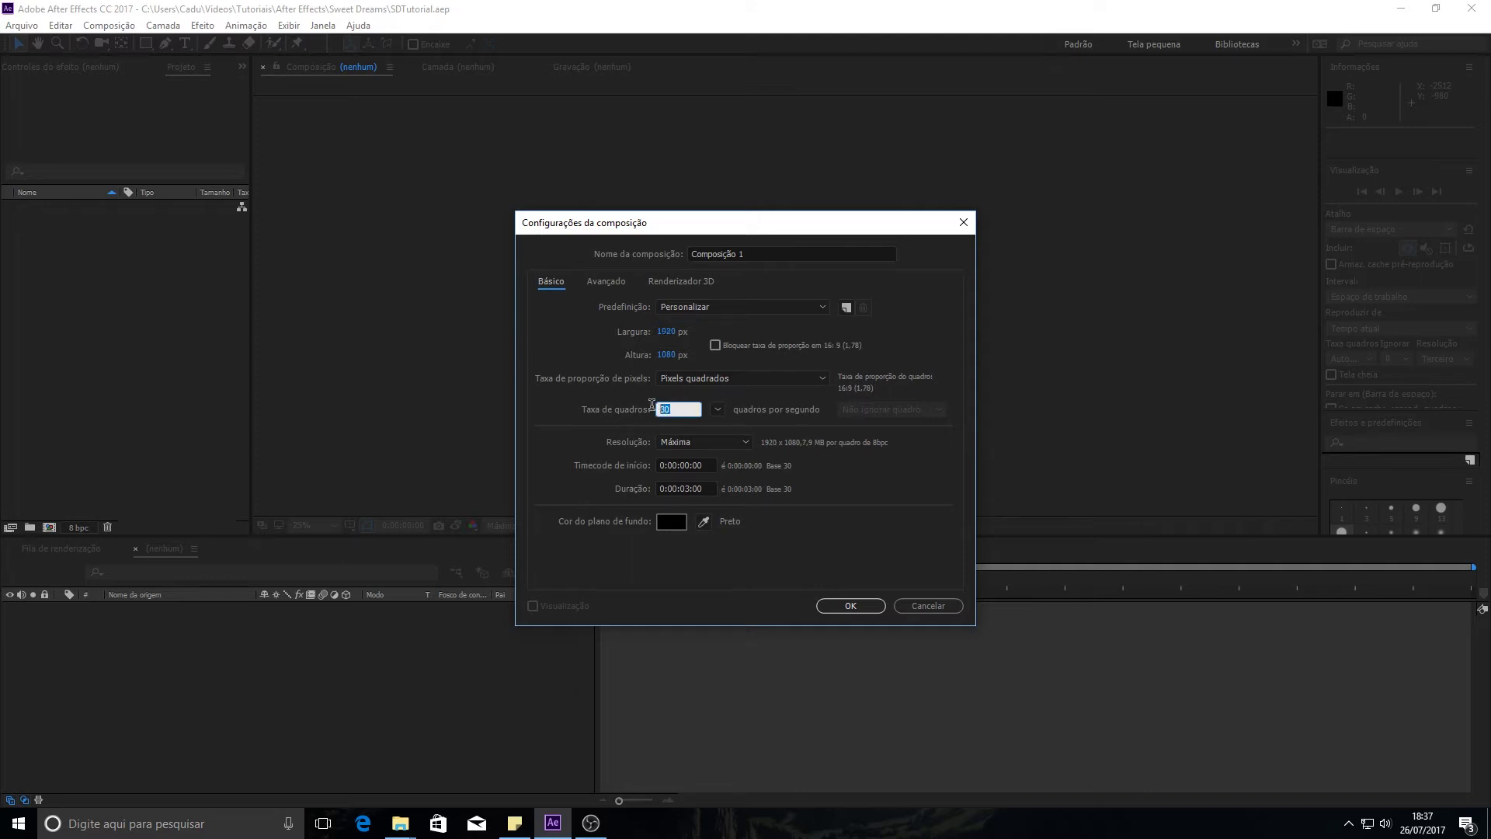
type("60")
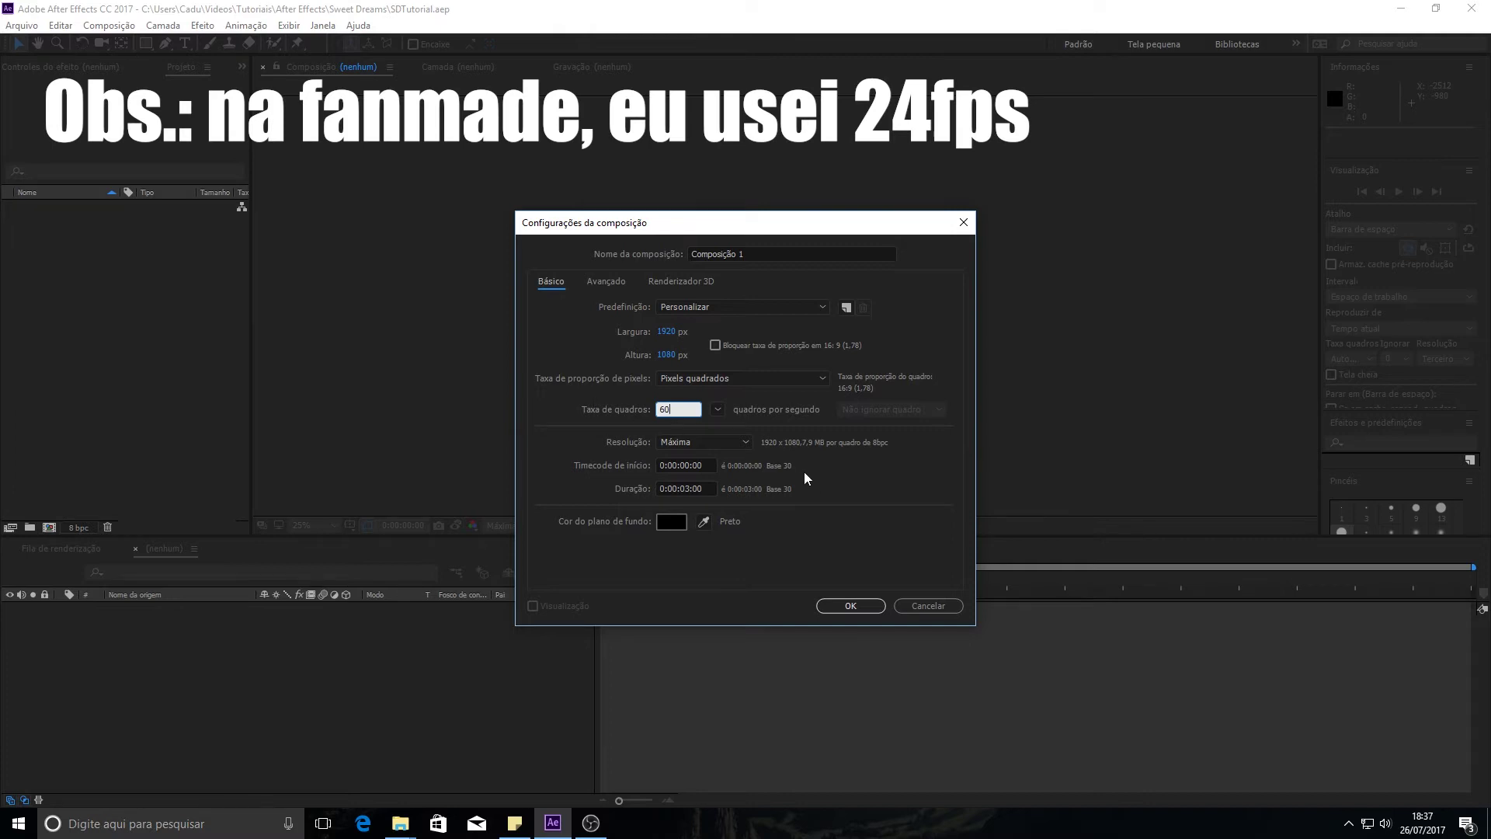
key("Tab")
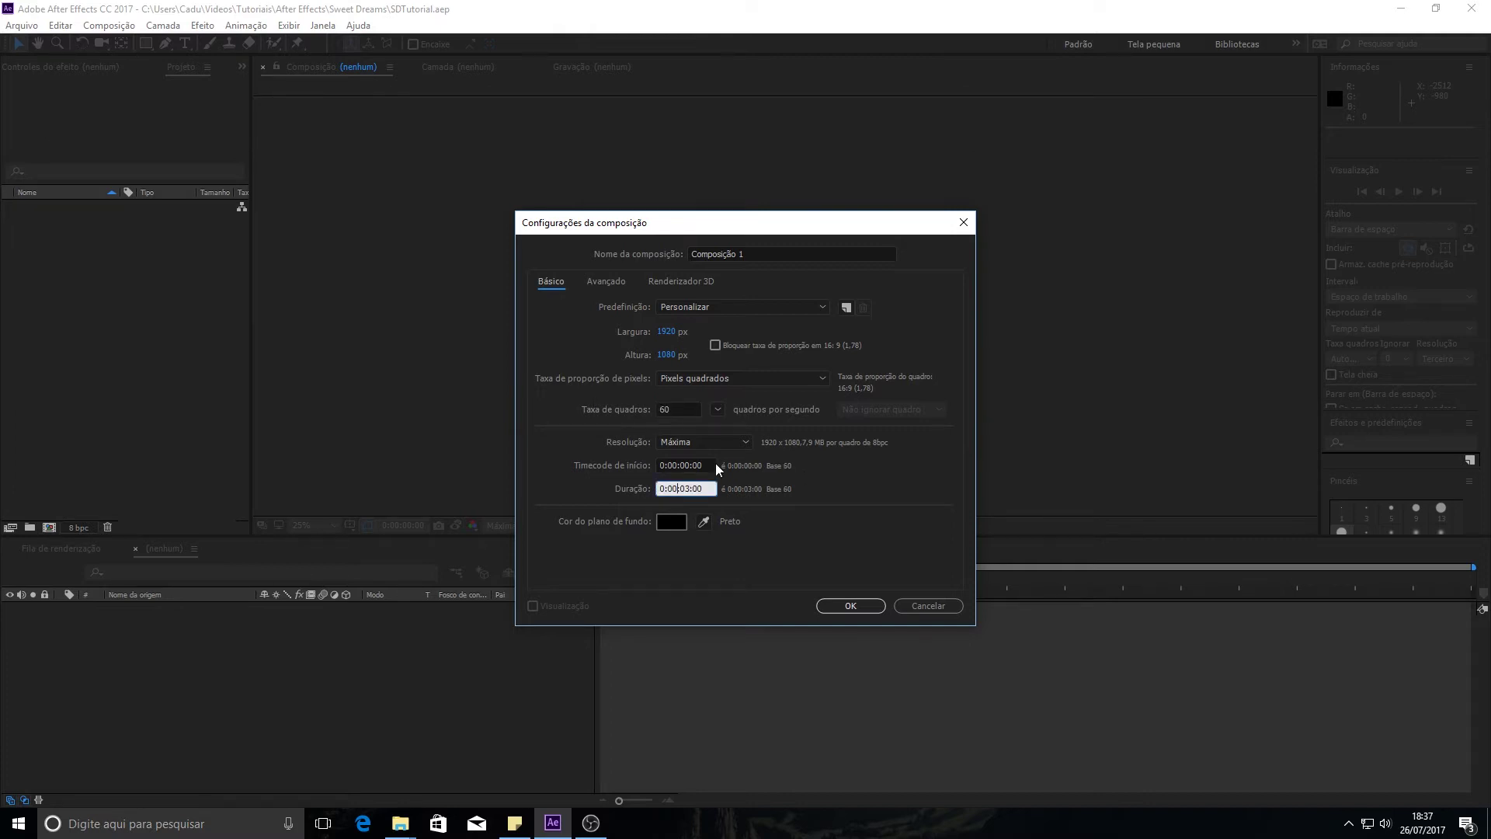
type("4")
key("Return")
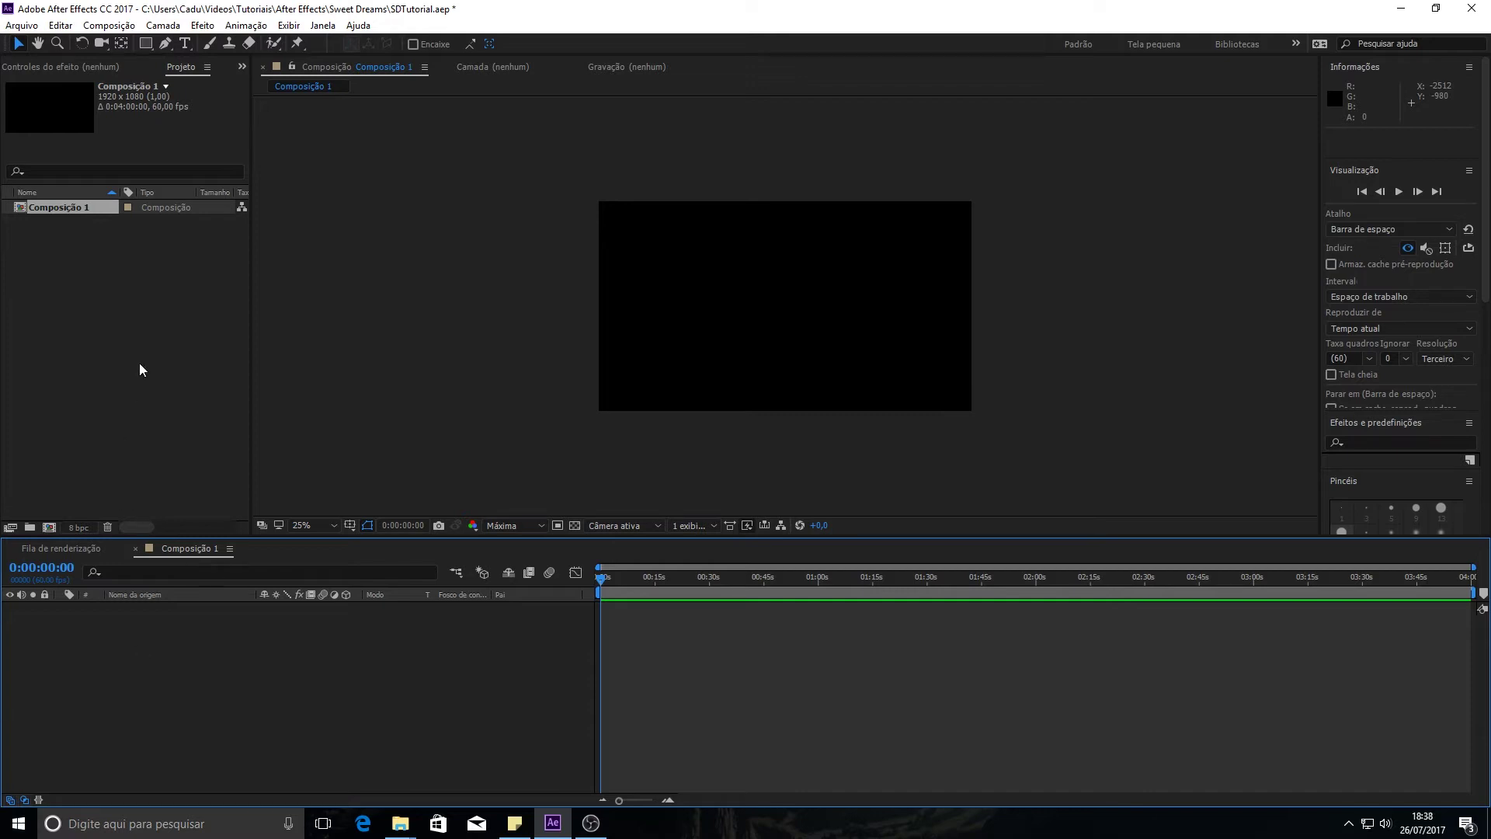
Rename Composição 1 to 'Cenário' in the Project panel, then bring up the Camada menu
right_click(55, 212)
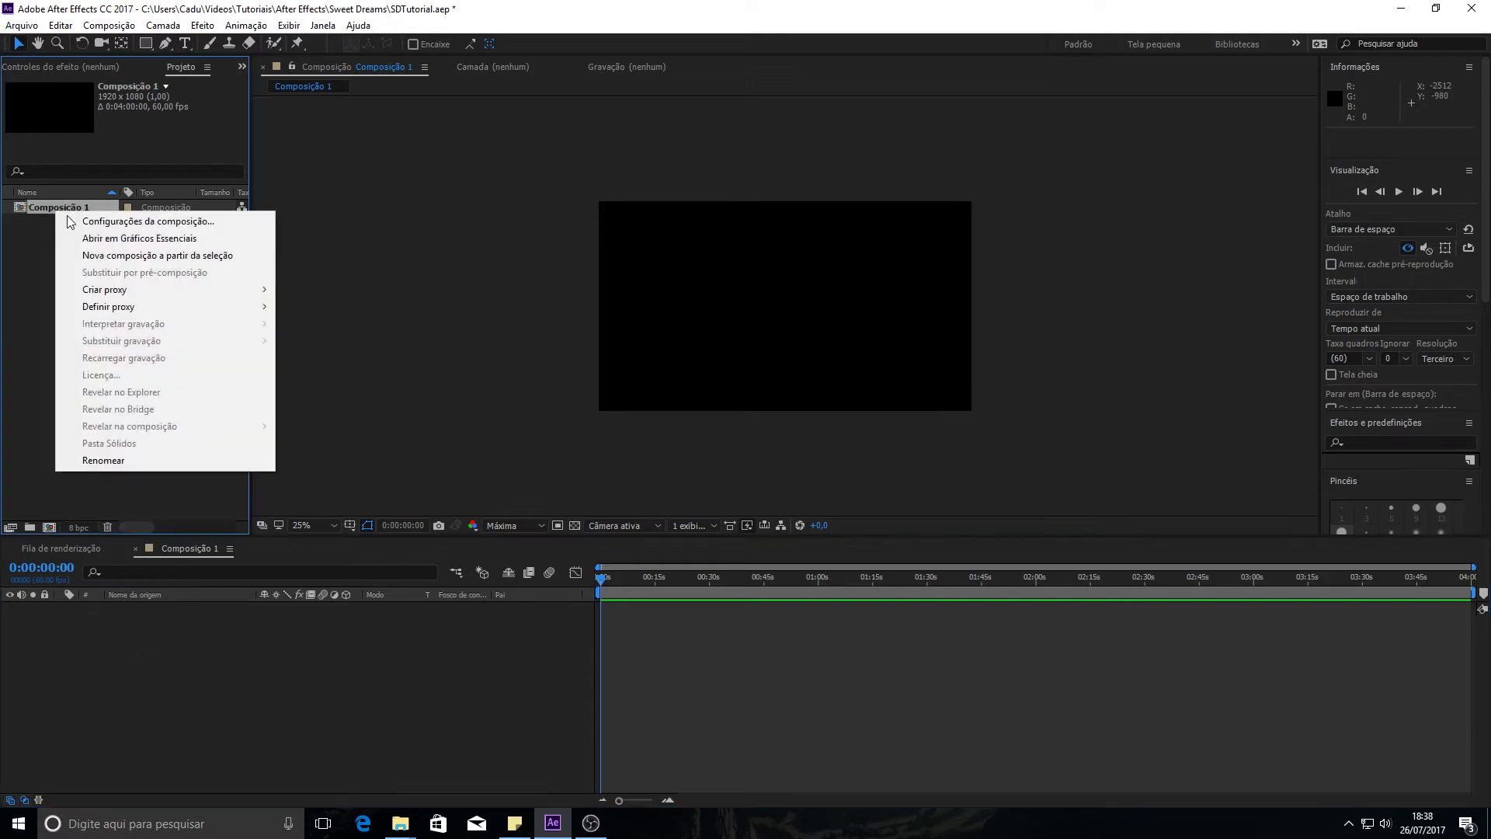
left_click(142, 460)
type("Cenário")
left_click(104, 633)
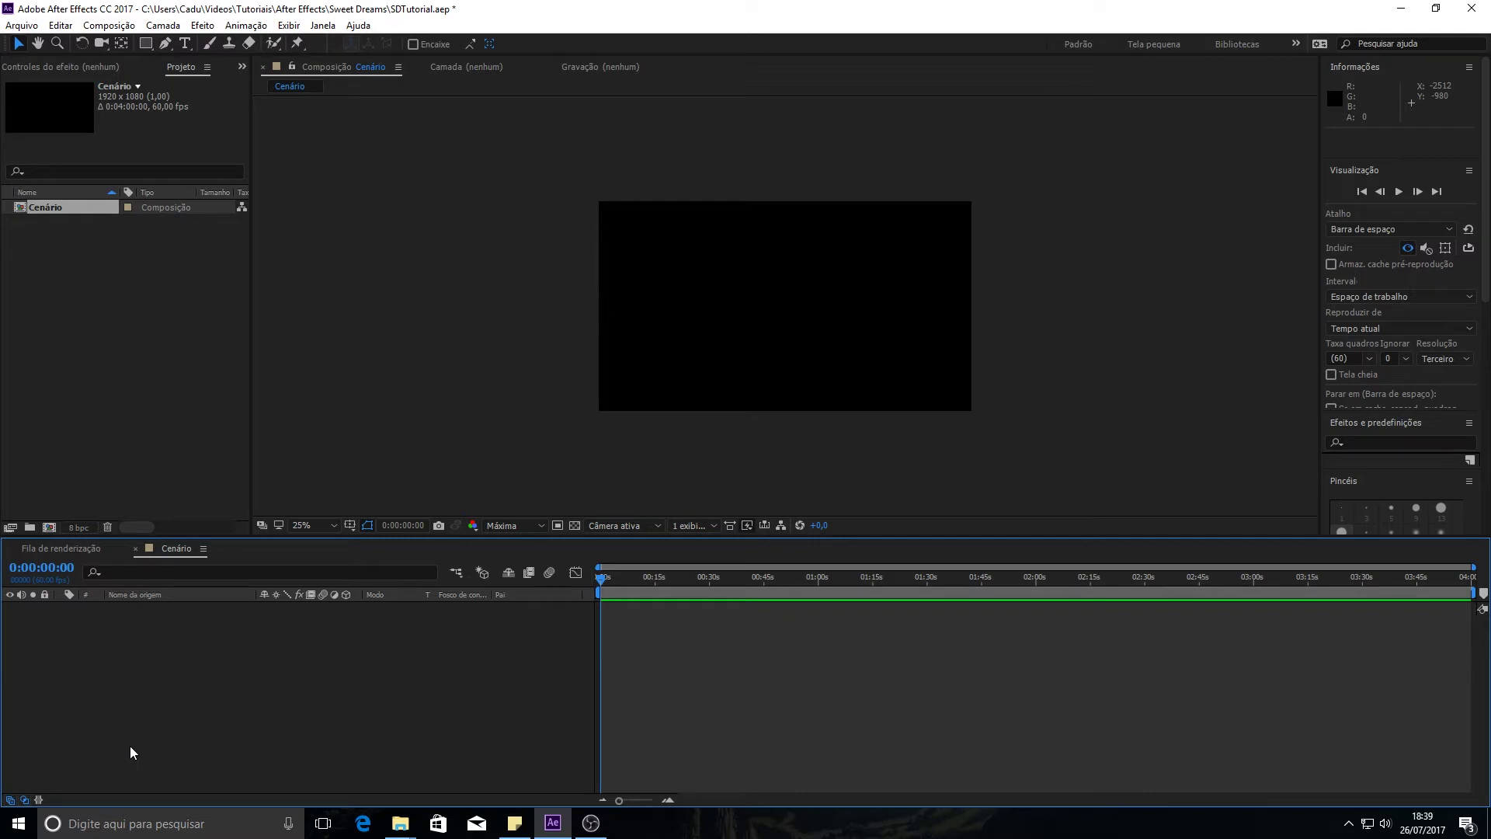
key("ctrl+y")
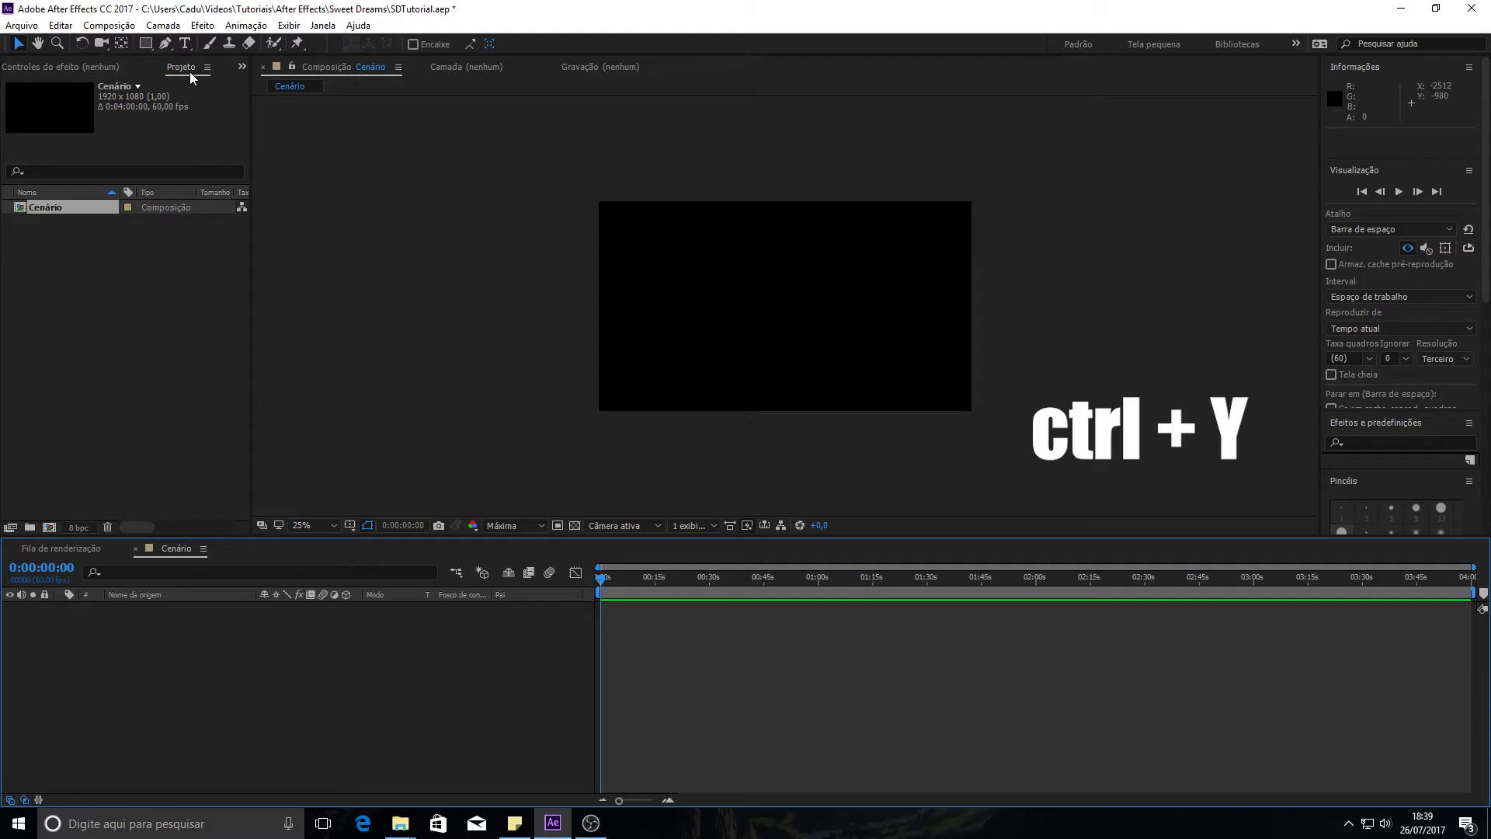
left_click(180, 30)
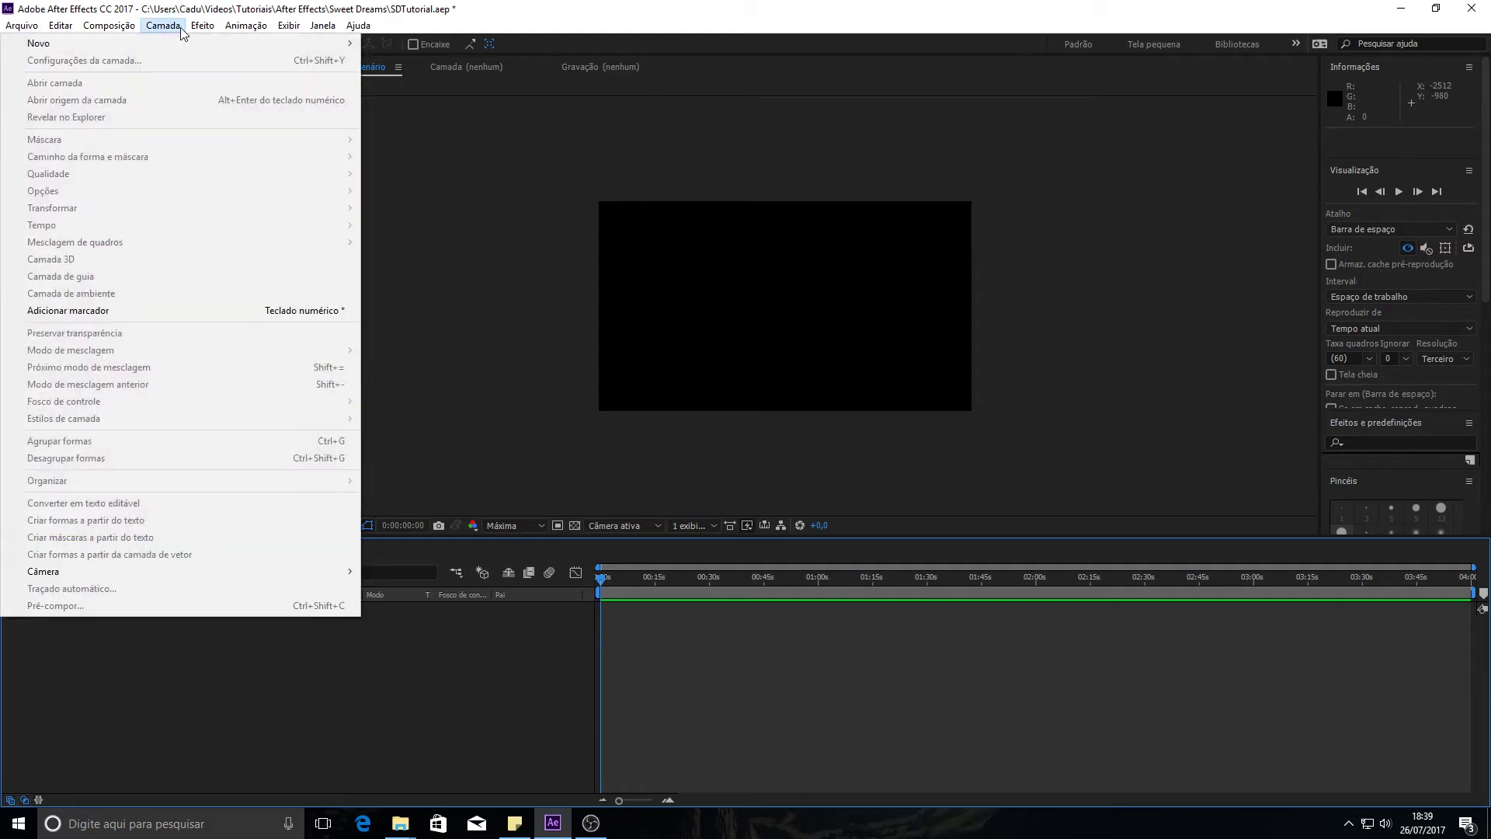
Create an unlocked-aspect 1920×2160 solid named Vortex, then search effects for 'ruído'
mouse_move(188, 45)
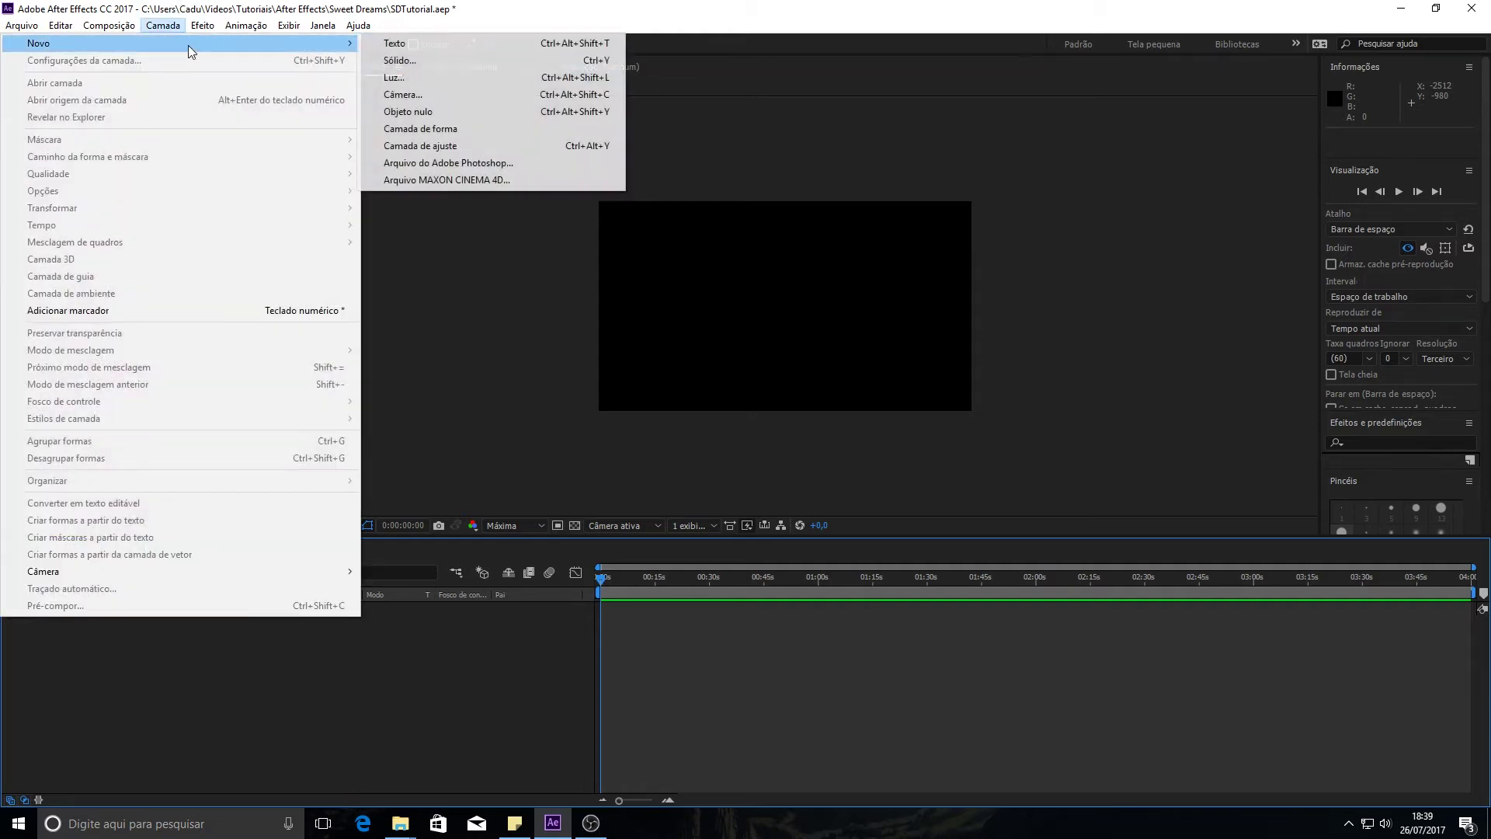
left_click(500, 66)
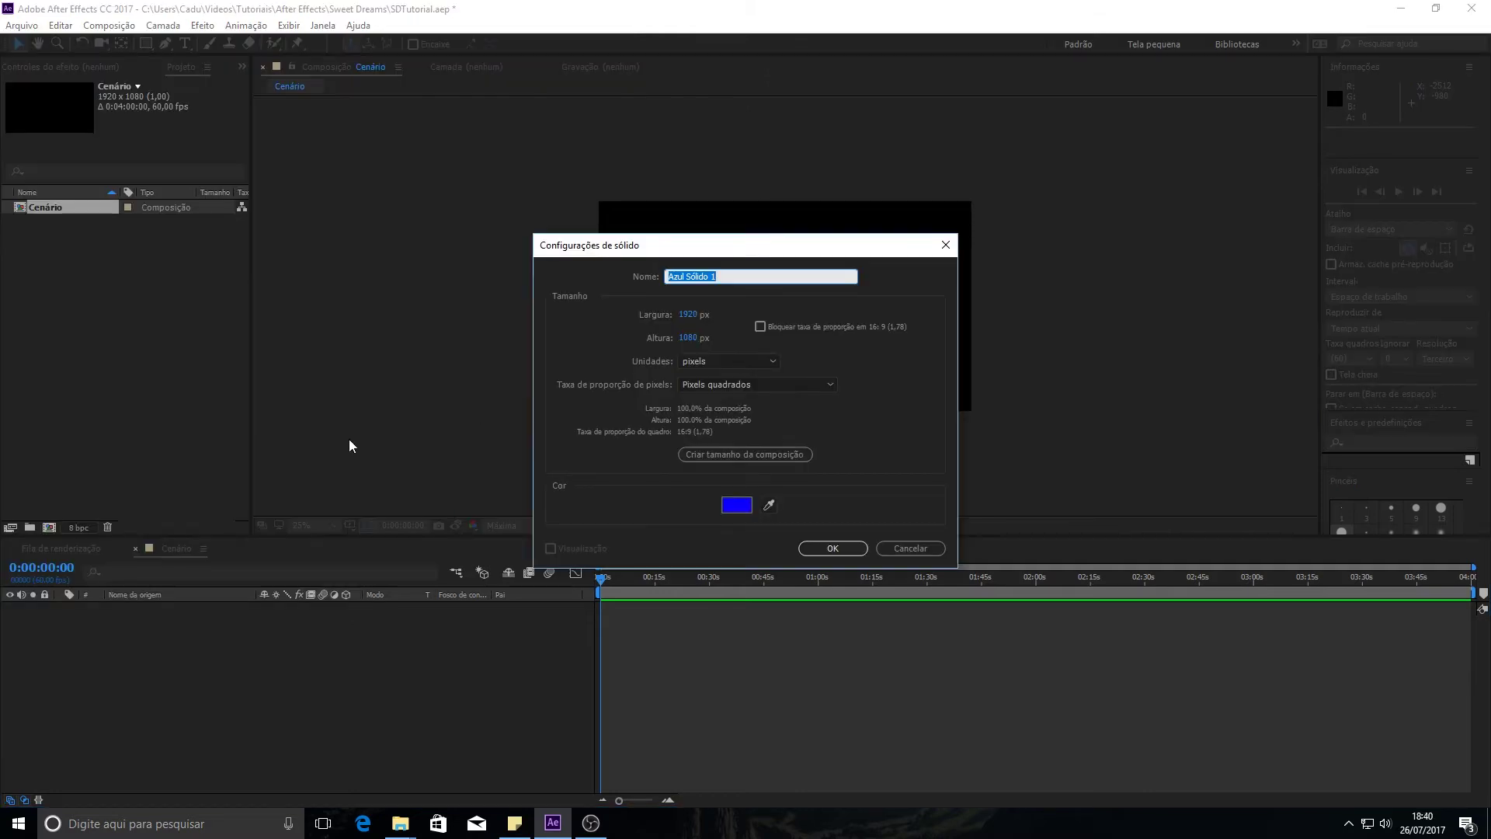
type("Vortex")
left_click(798, 331)
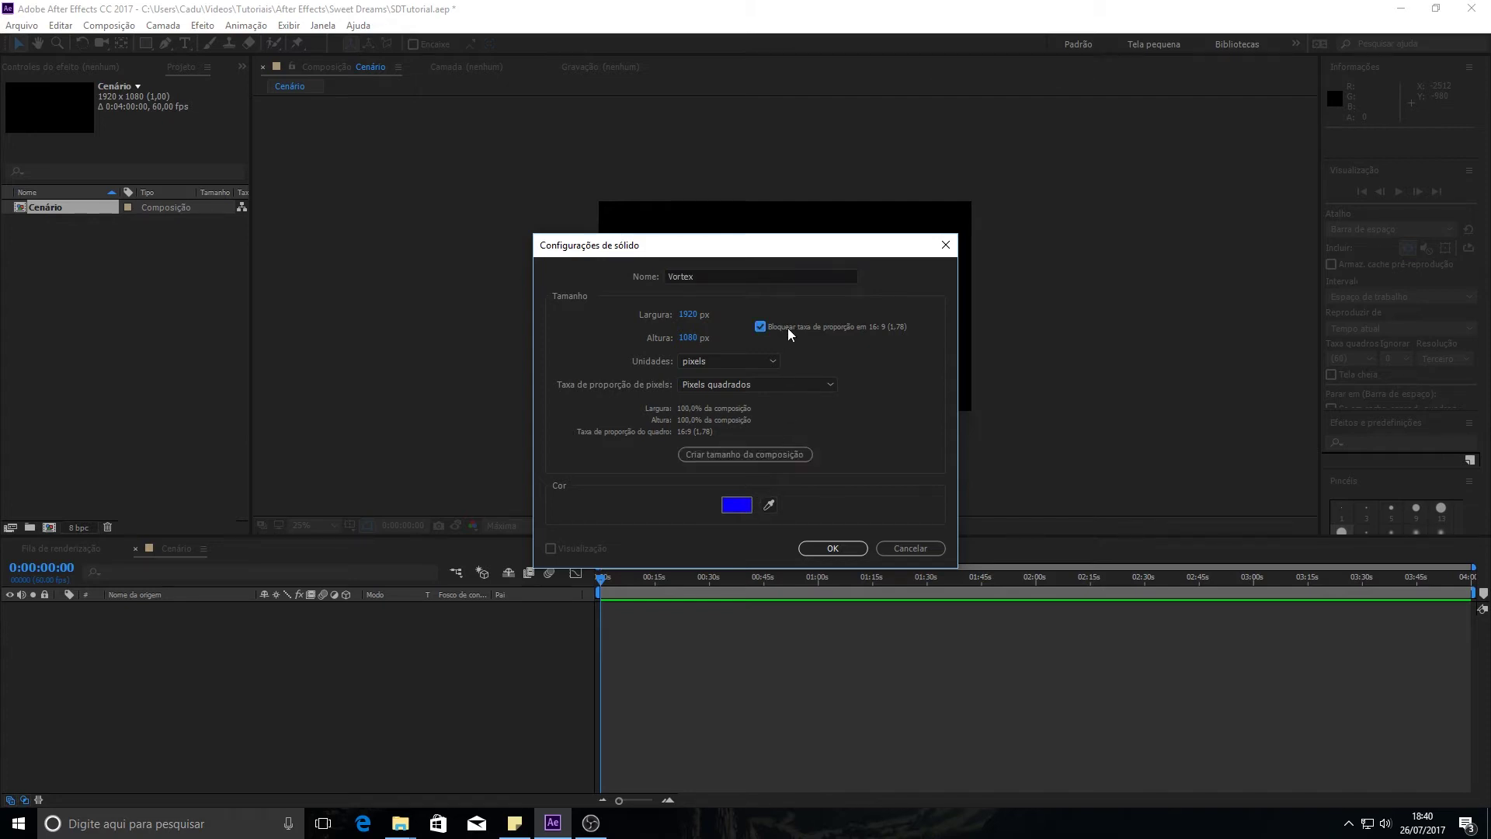
left_click(761, 327)
left_click_drag(693, 320, 685, 319)
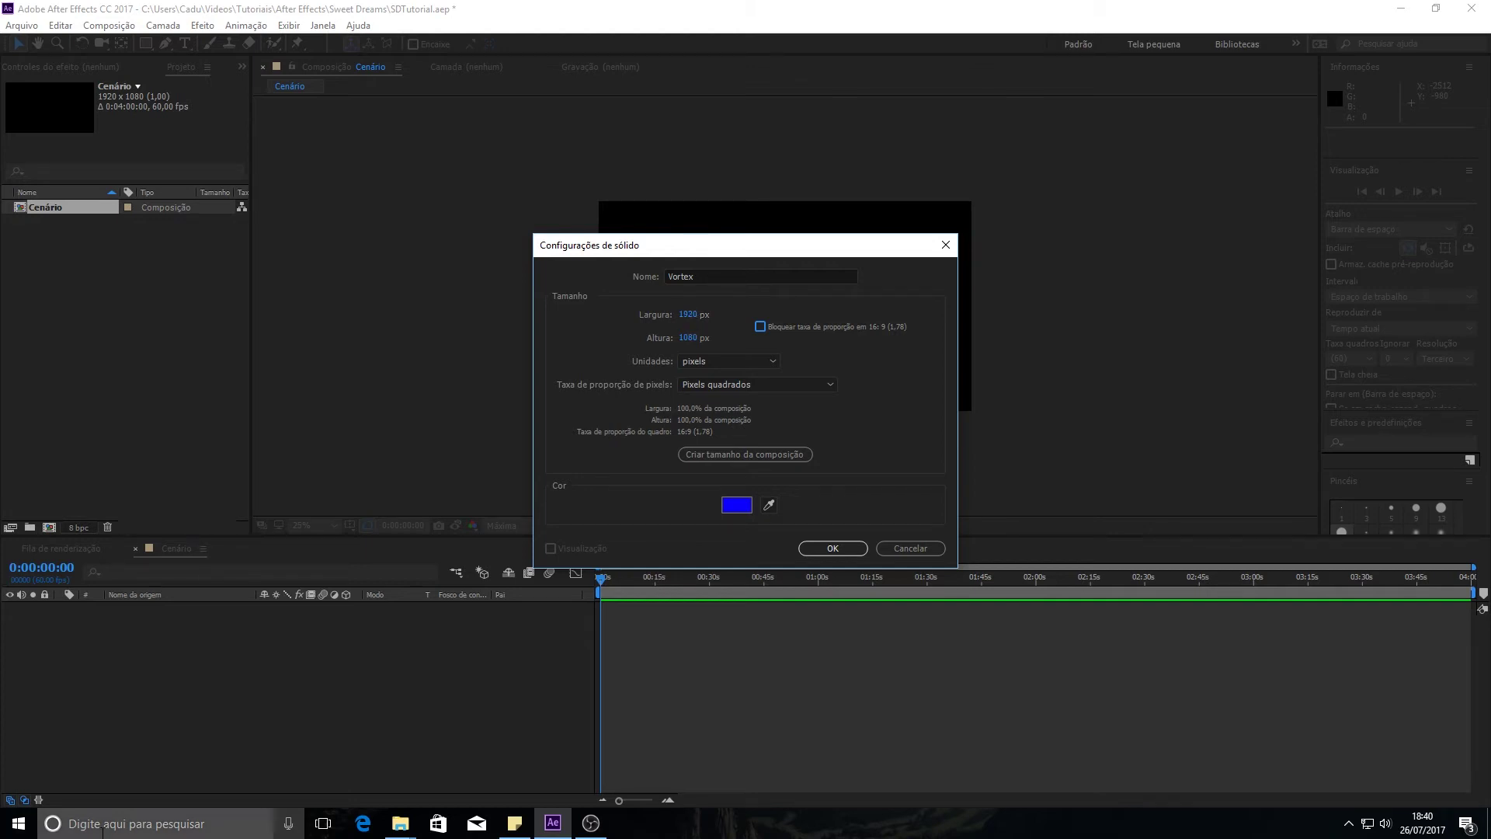
left_click(684, 335)
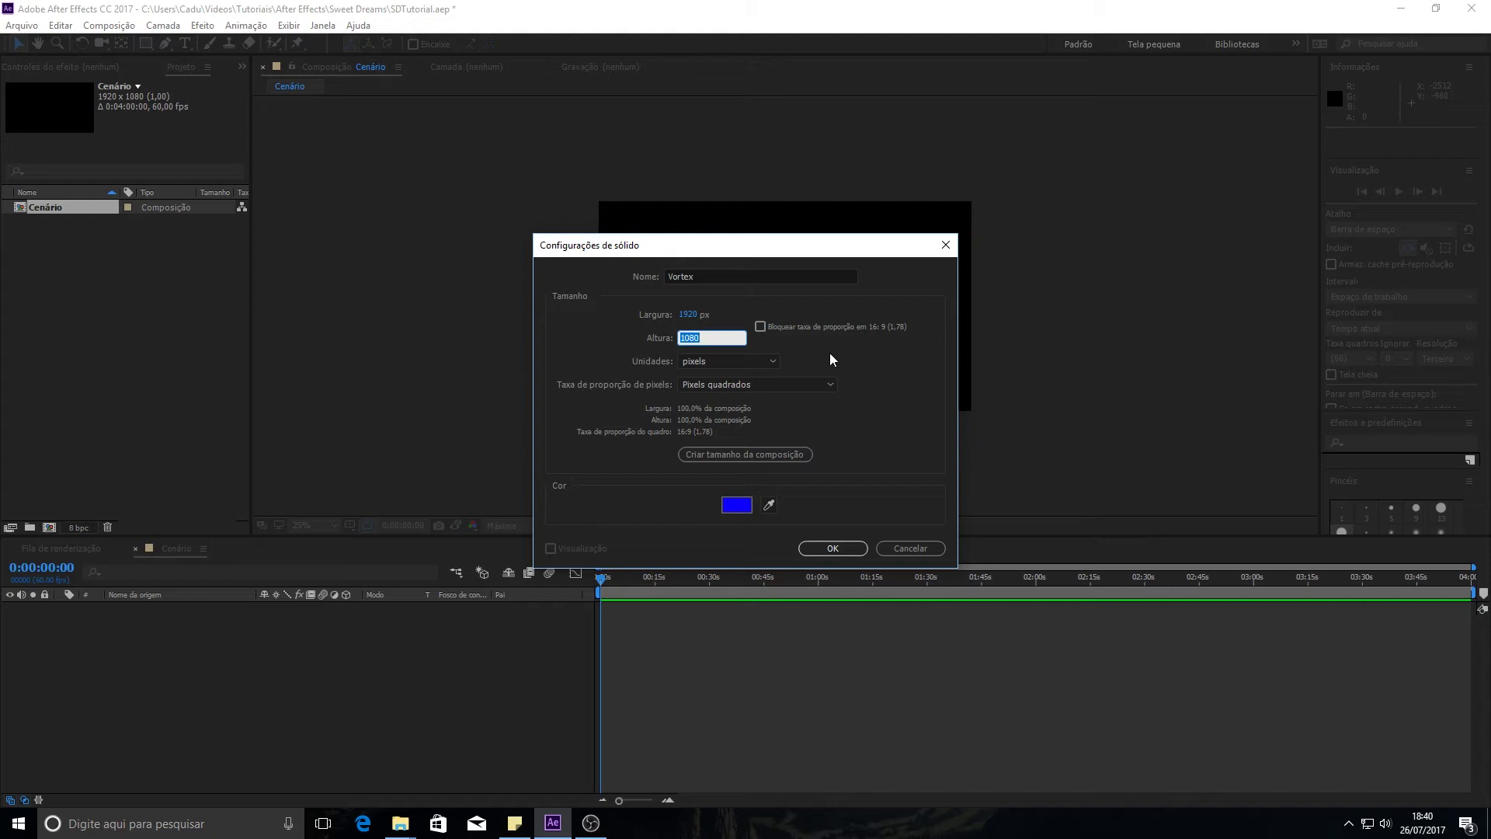
type("2160")
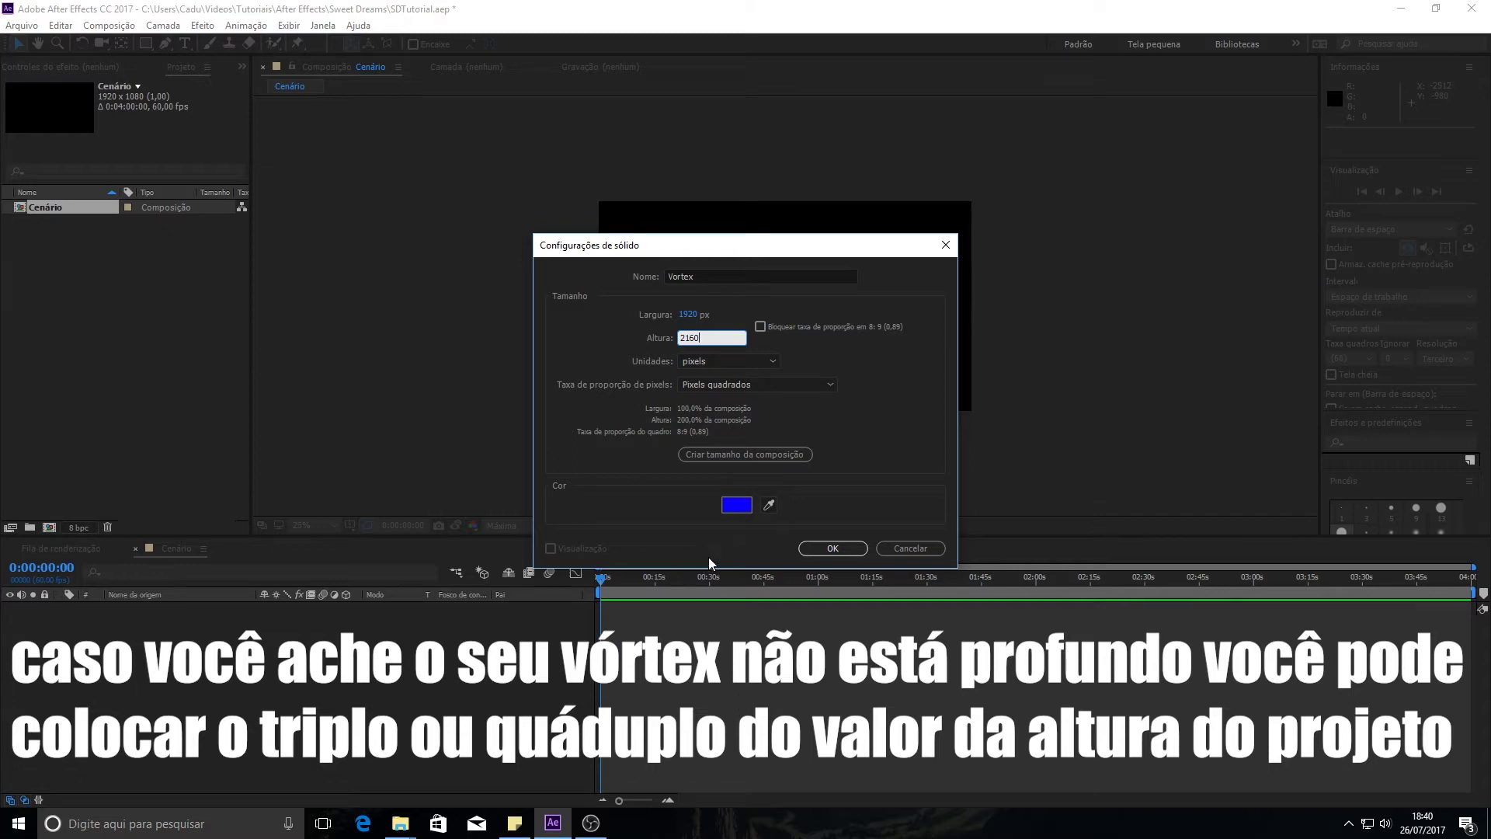
key("Return")
type("ruído")
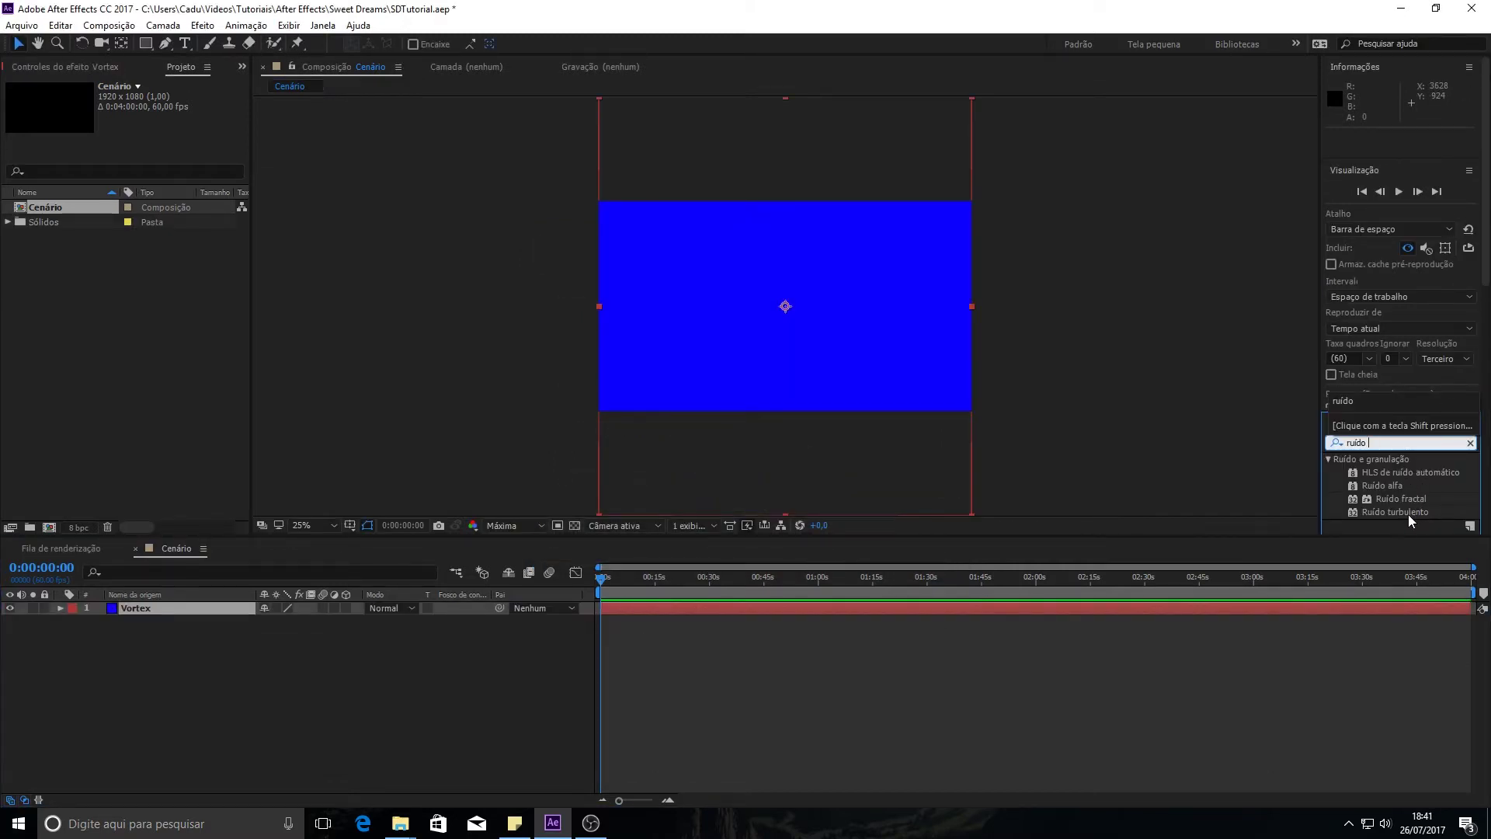
Apply Ruído turbulento and CC Cylinder to the Vortex layer
left_click_drag(1409, 514, 1206, 612)
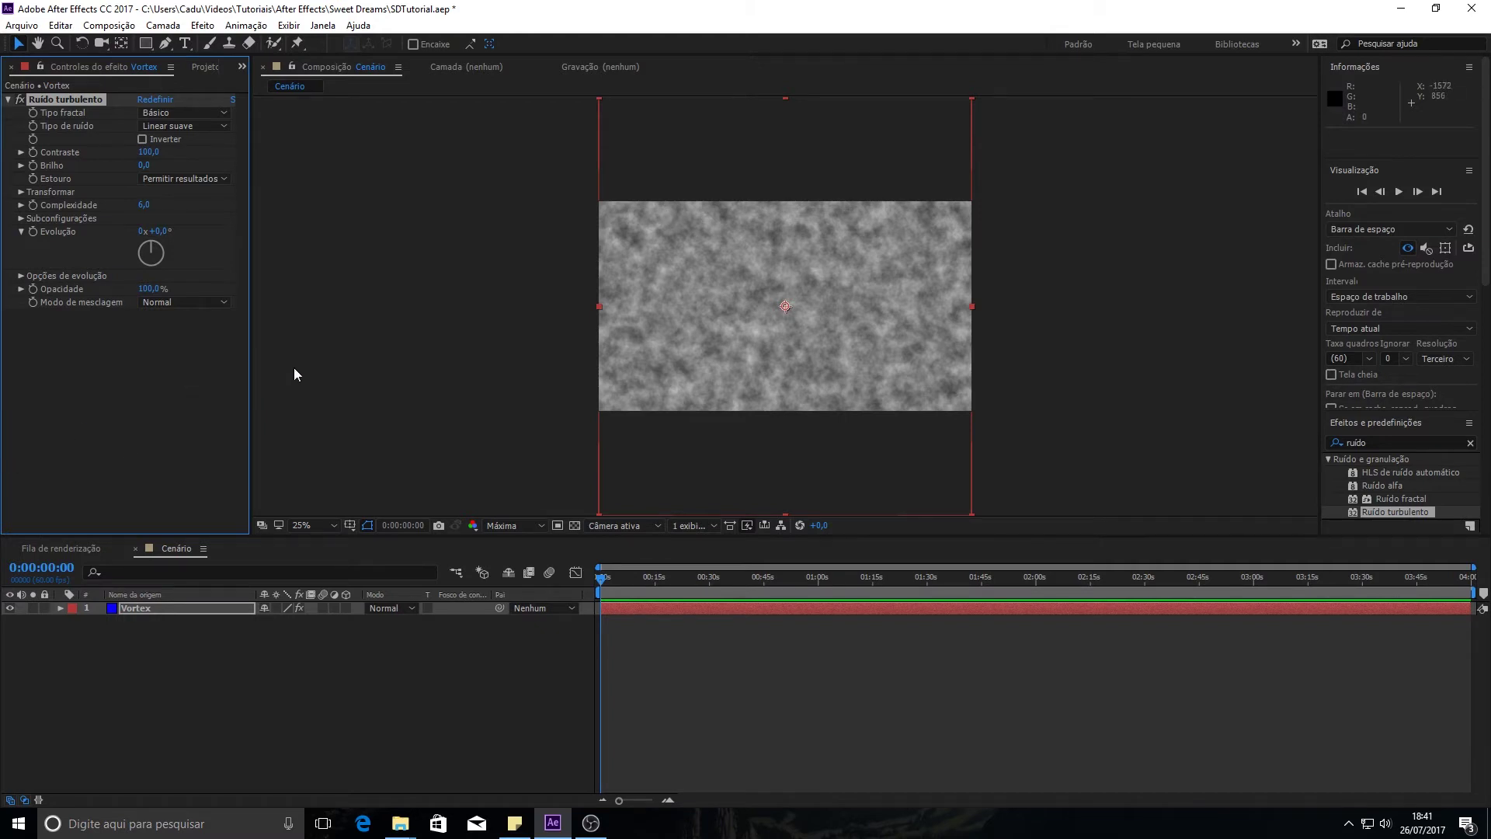
key("ctrl+5")
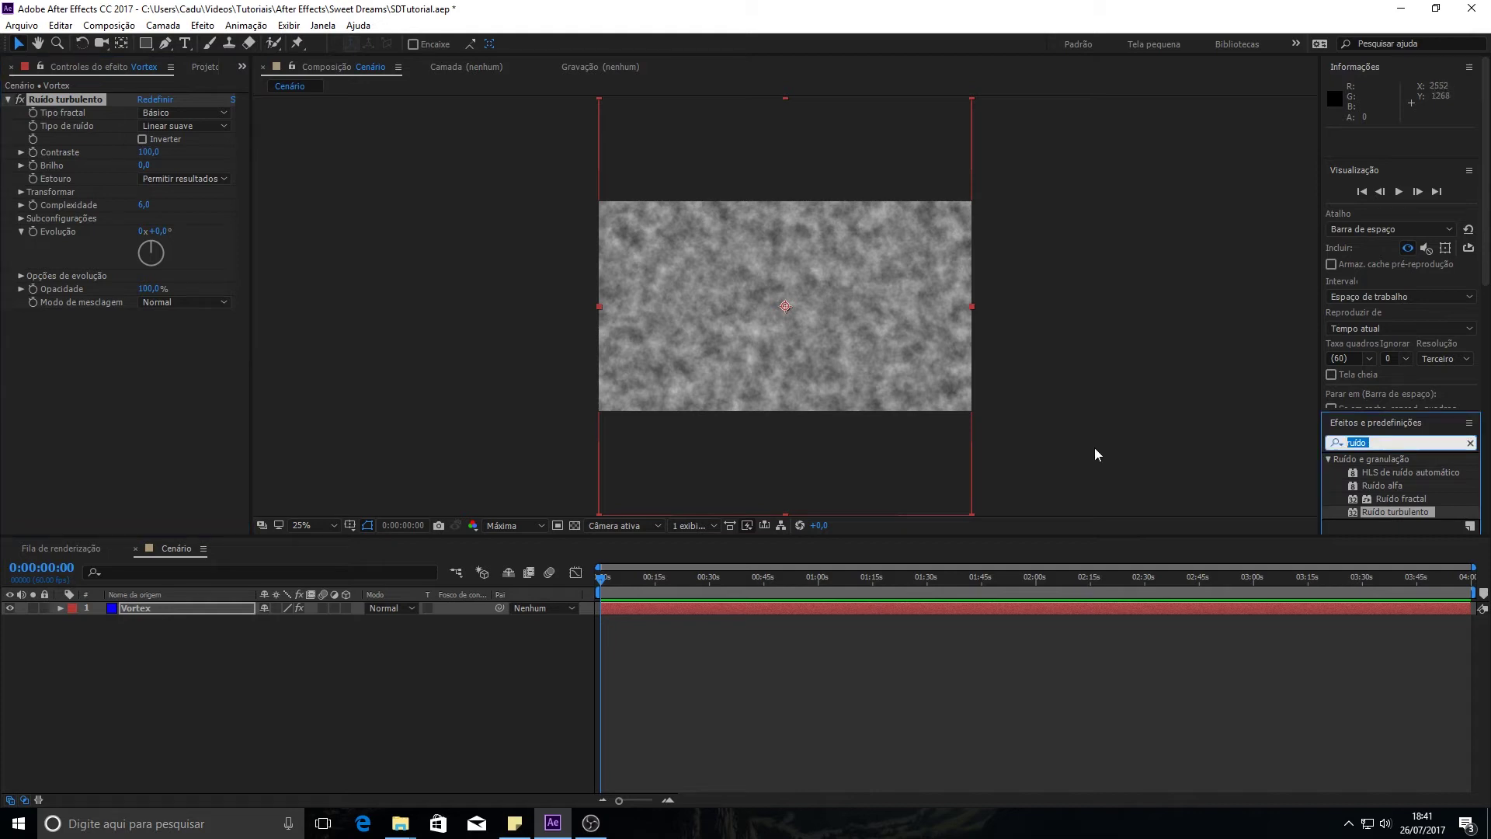
type("cc cy")
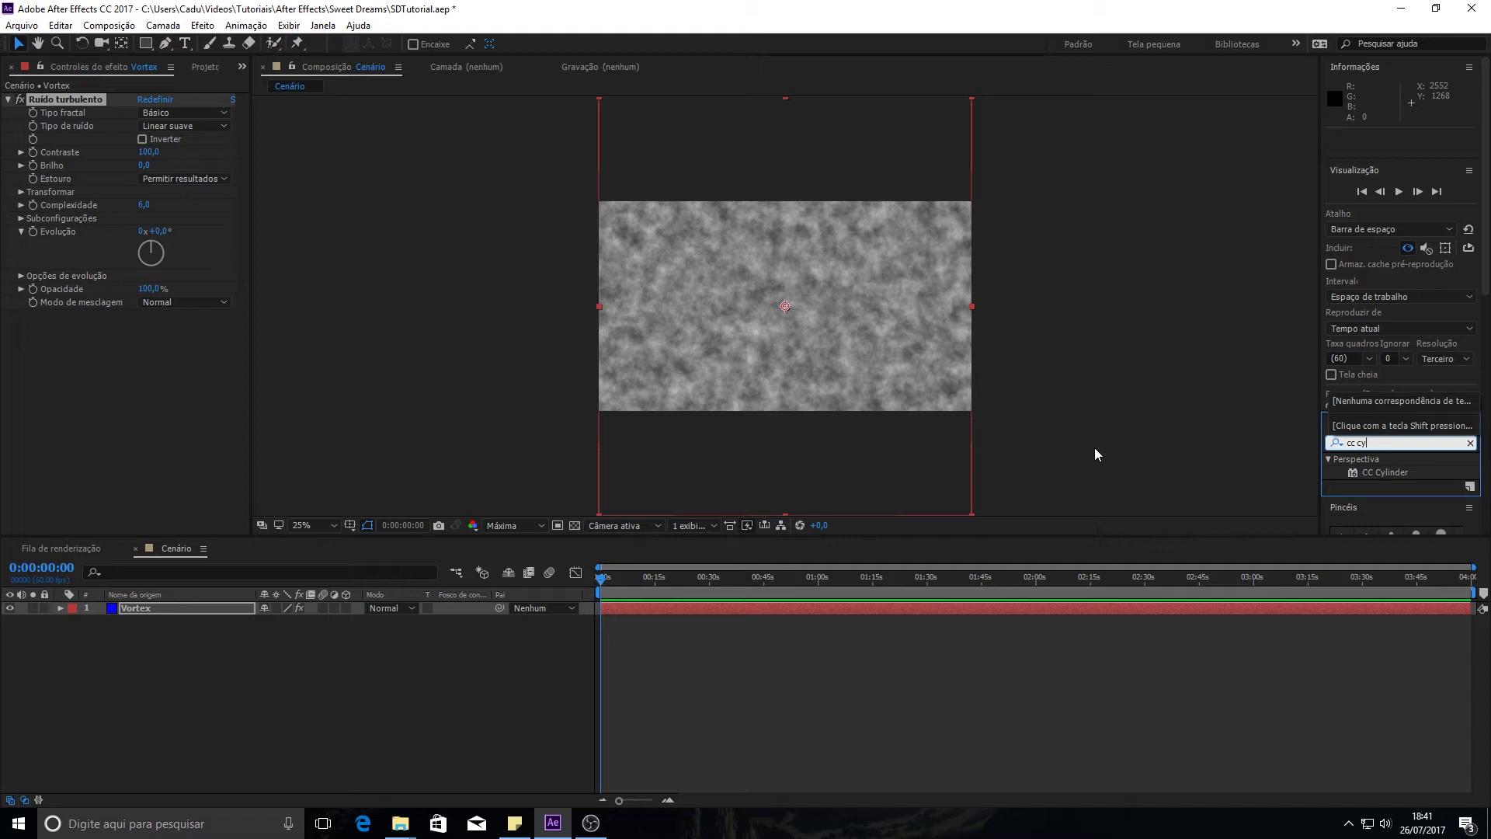
double_click(1381, 472)
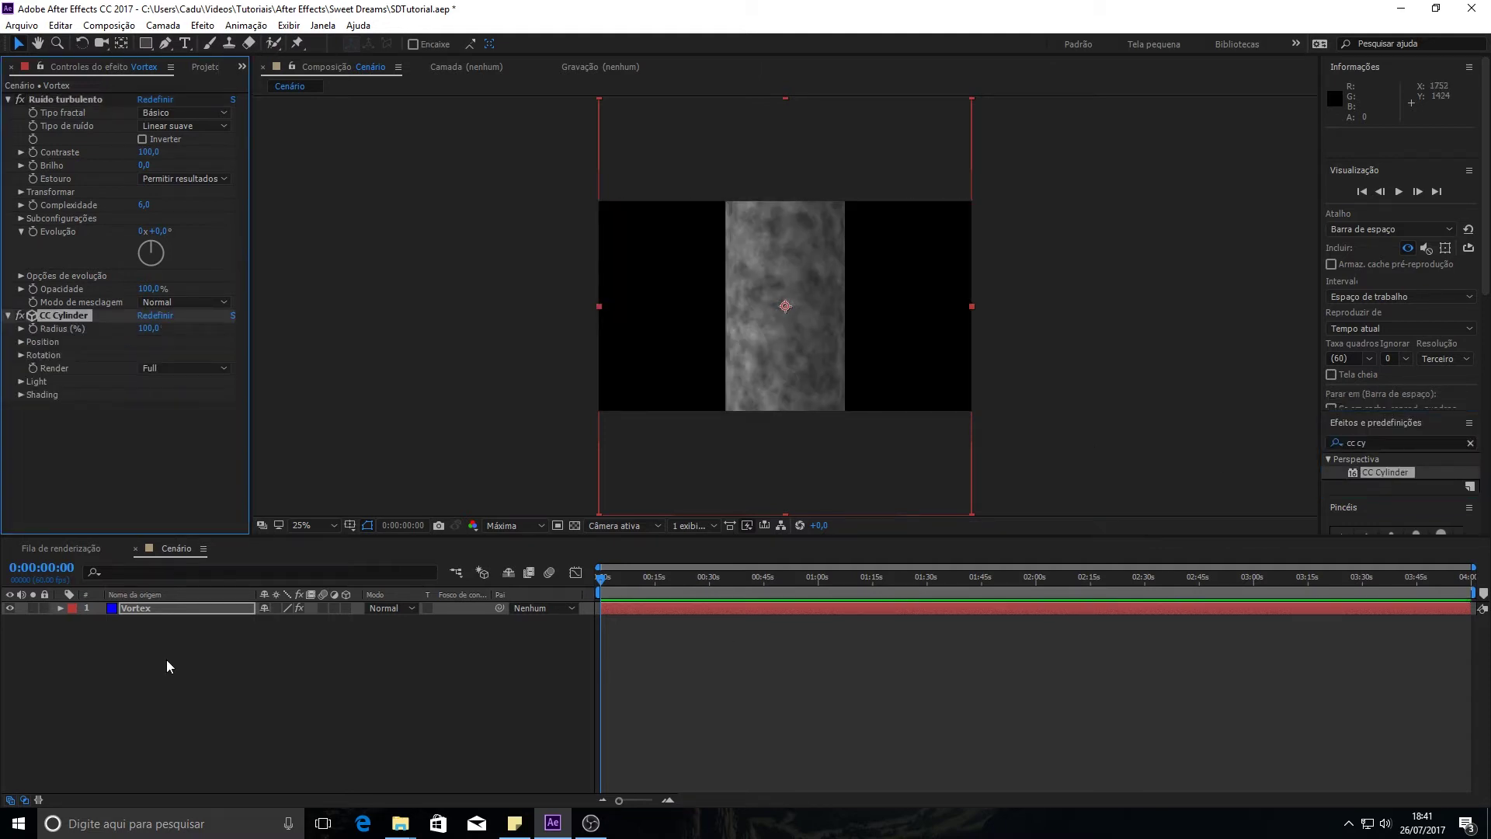
Expand CC Cylinder's Position settings and keep the viewer at 12.5% zoom
left_click(20, 329)
left_click(21, 330)
left_click(21, 342)
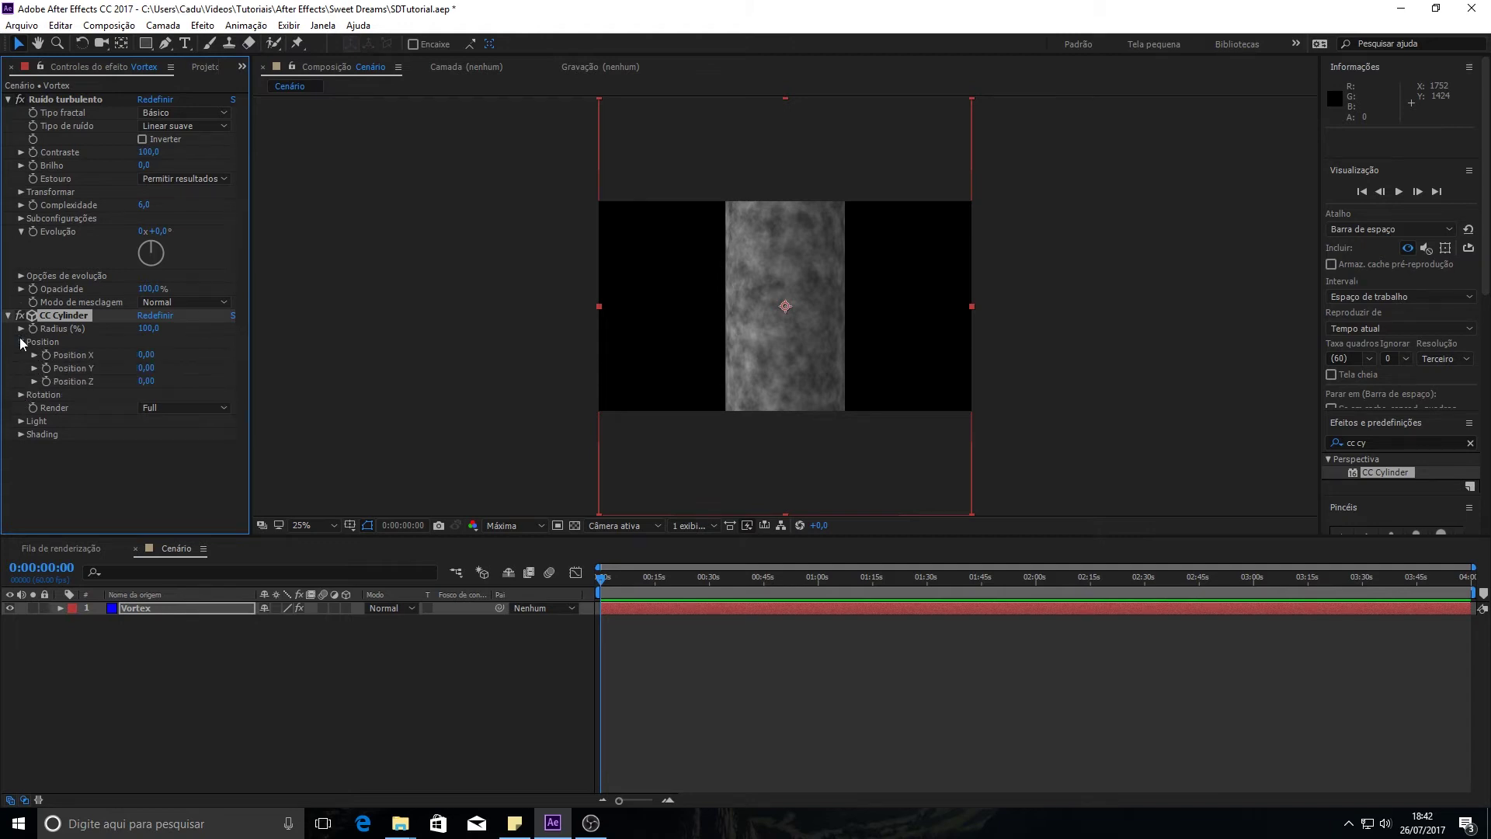
key("comma")
key("comma")
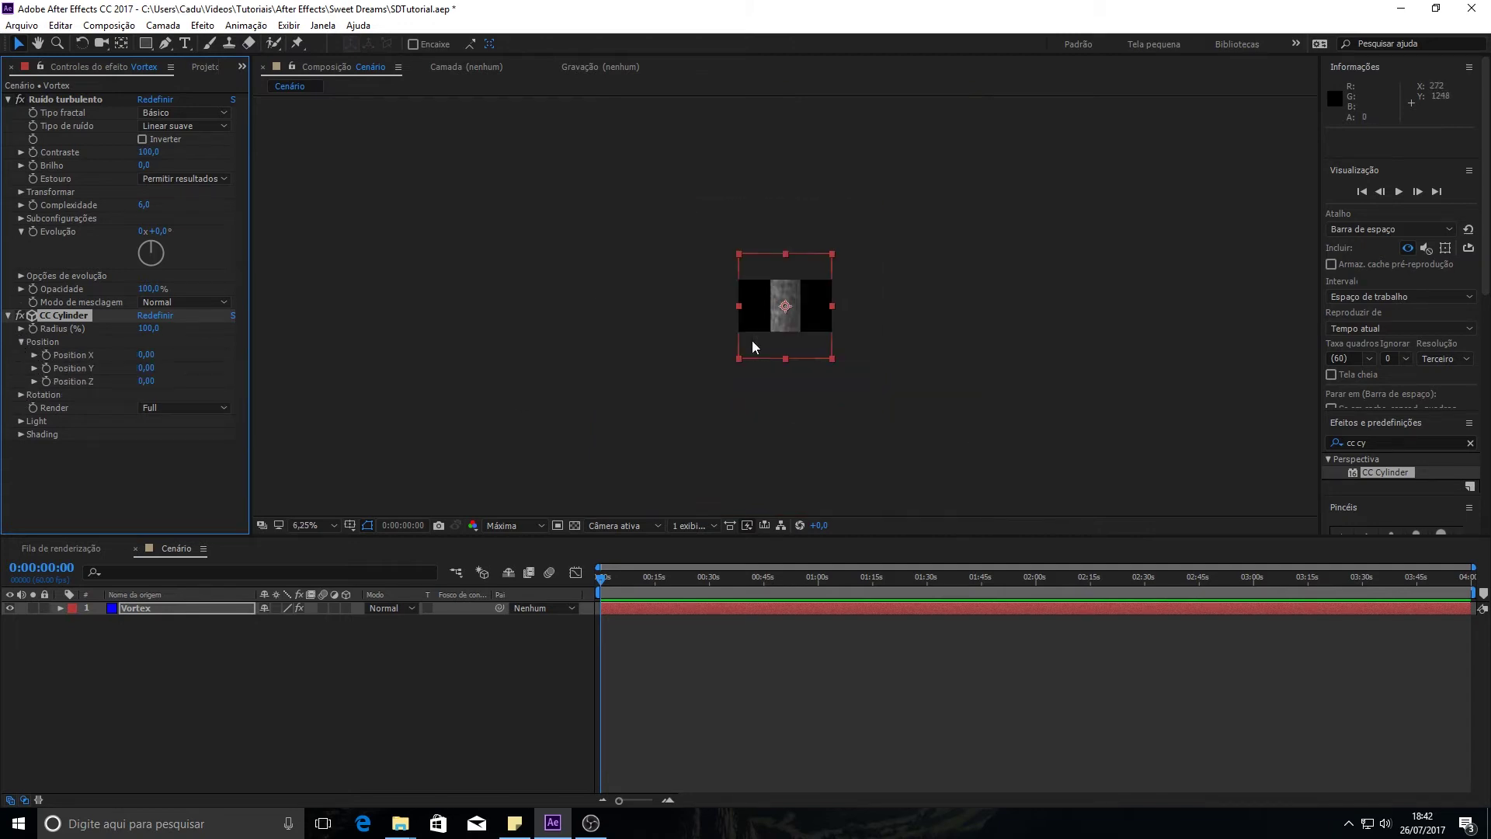
key("period")
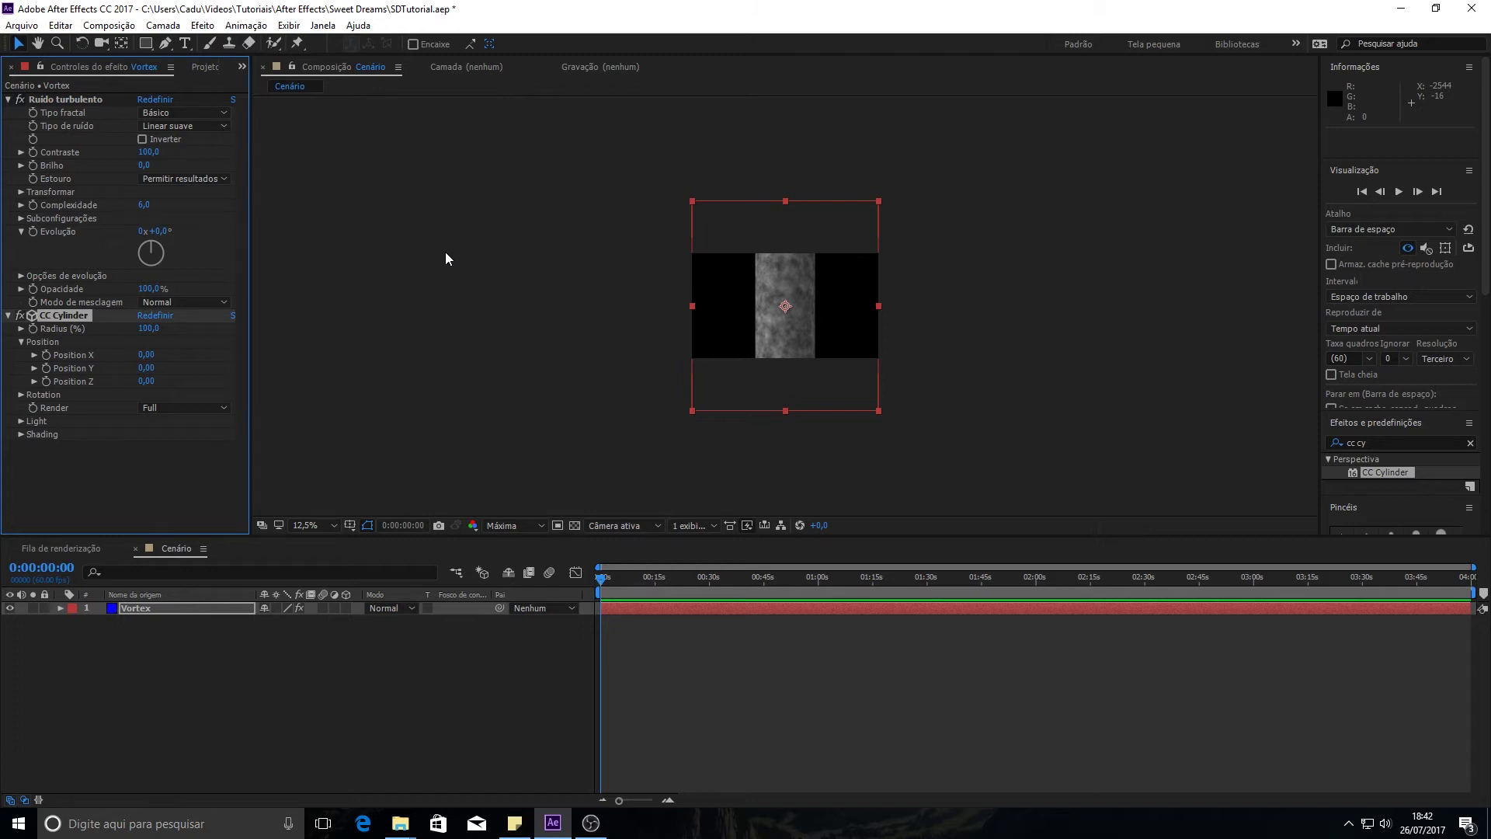
Set CC Cylinder Rotation X to 90° so the cylinder faces the viewer
left_click(21, 394)
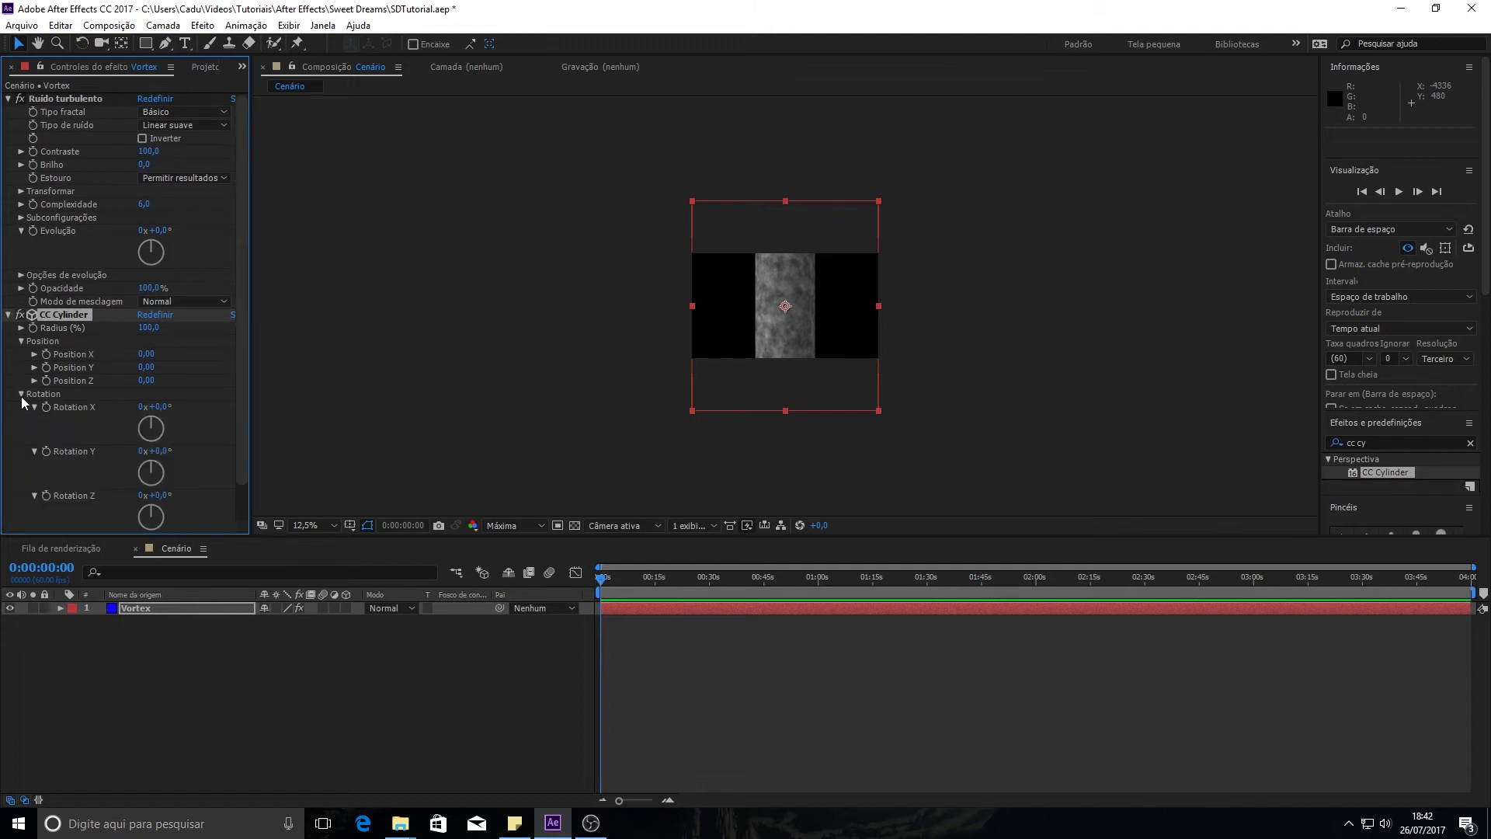
left_click(21, 395)
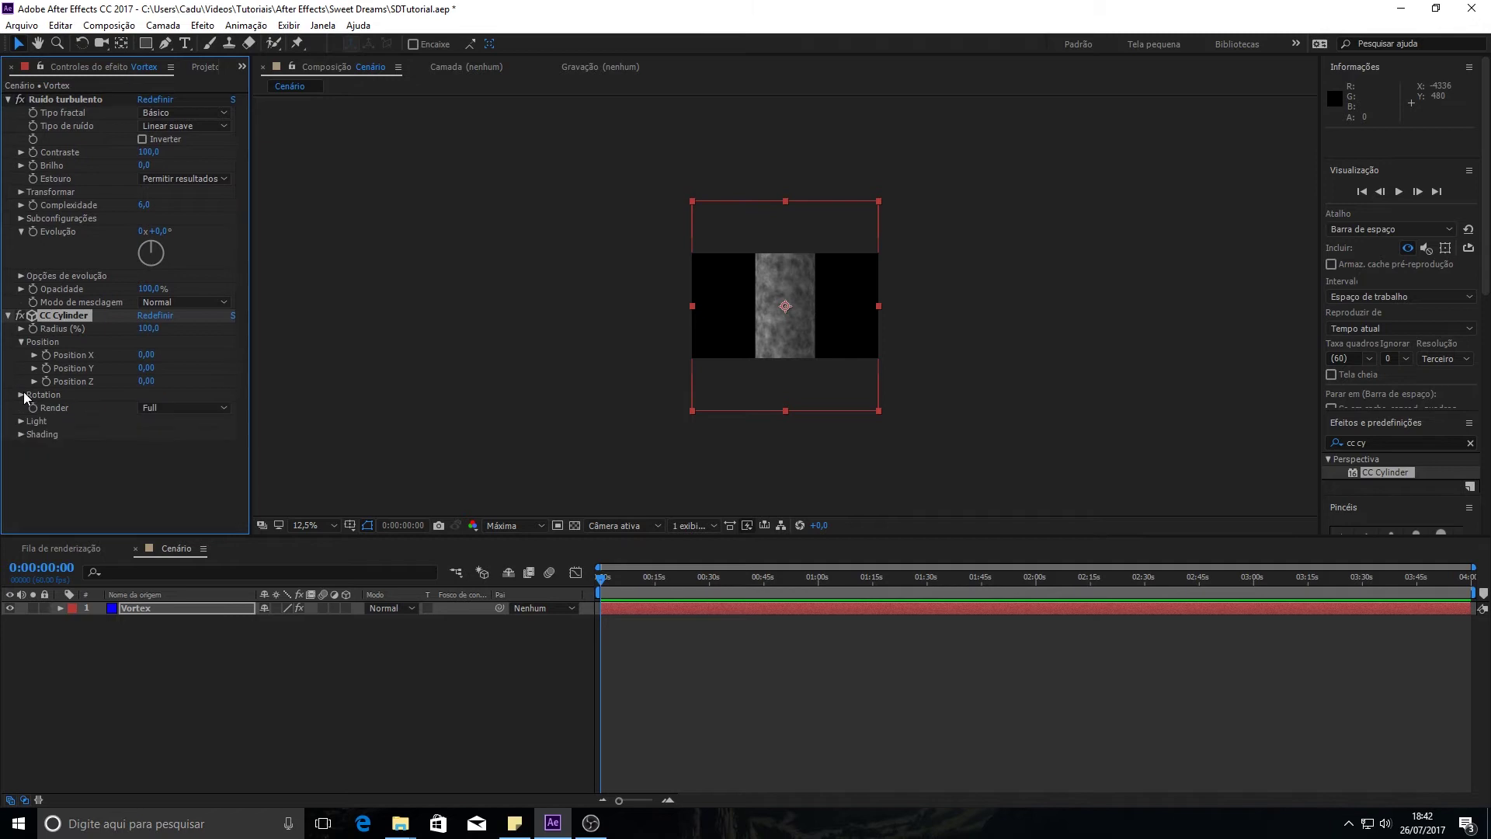
left_click(21, 394)
key("ctrl+z")
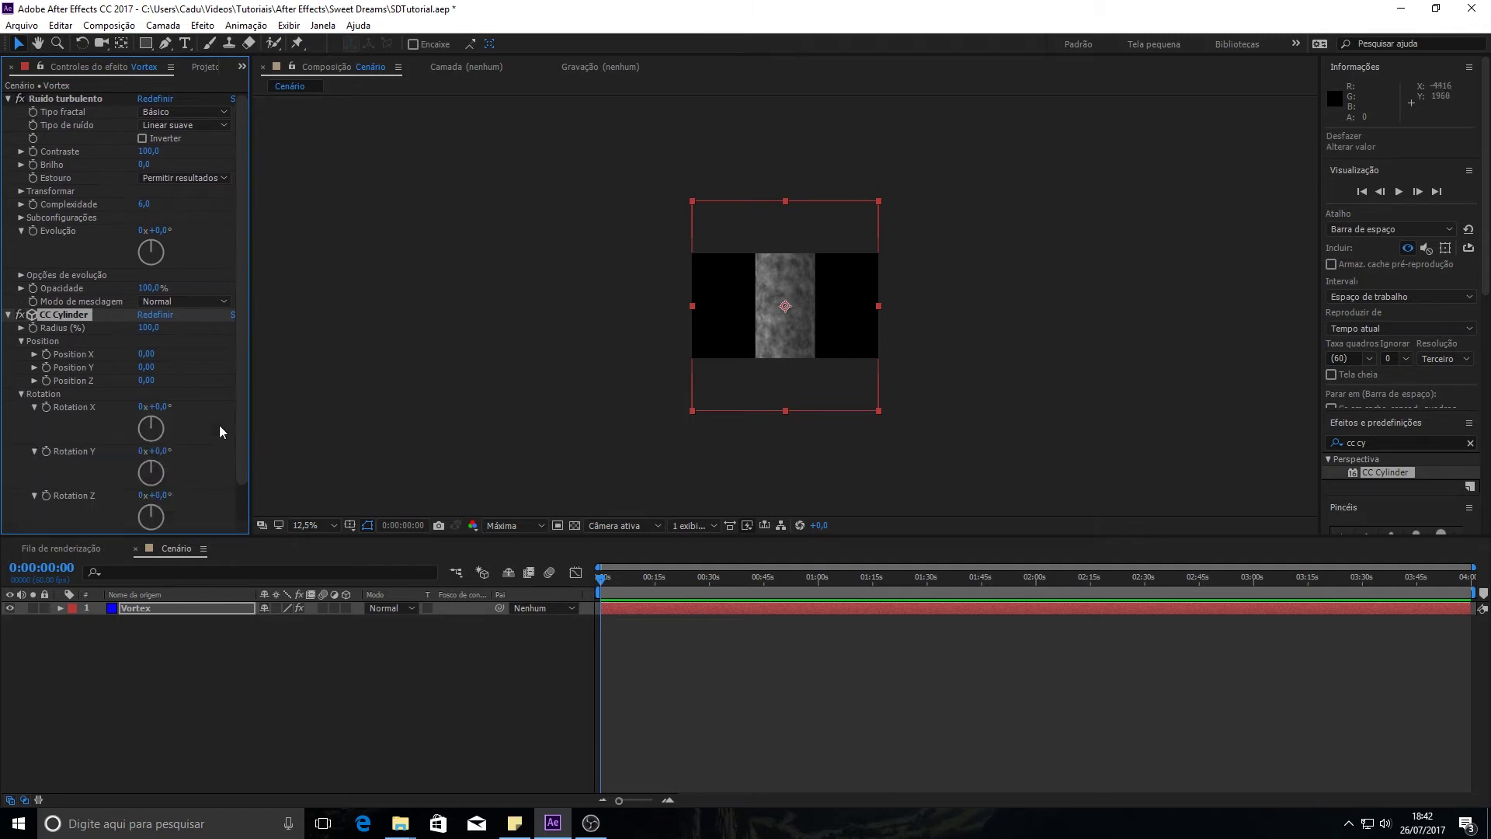
left_click(159, 407)
type("90")
key("Return")
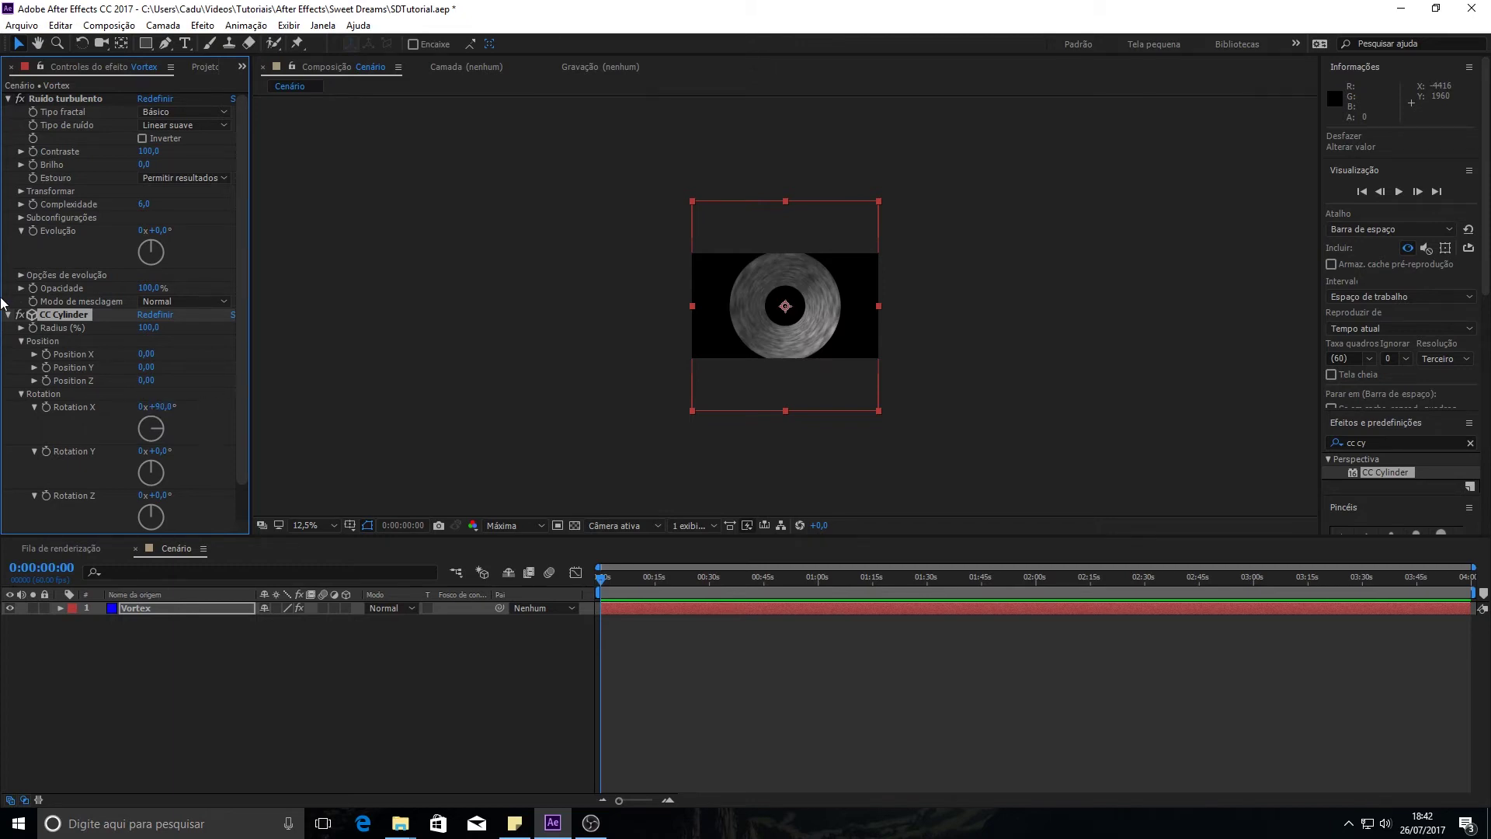
Scrub the cylinder Radius to 202 and zoom the composition view to 25%
left_click_drag(150, 320, 218, 314)
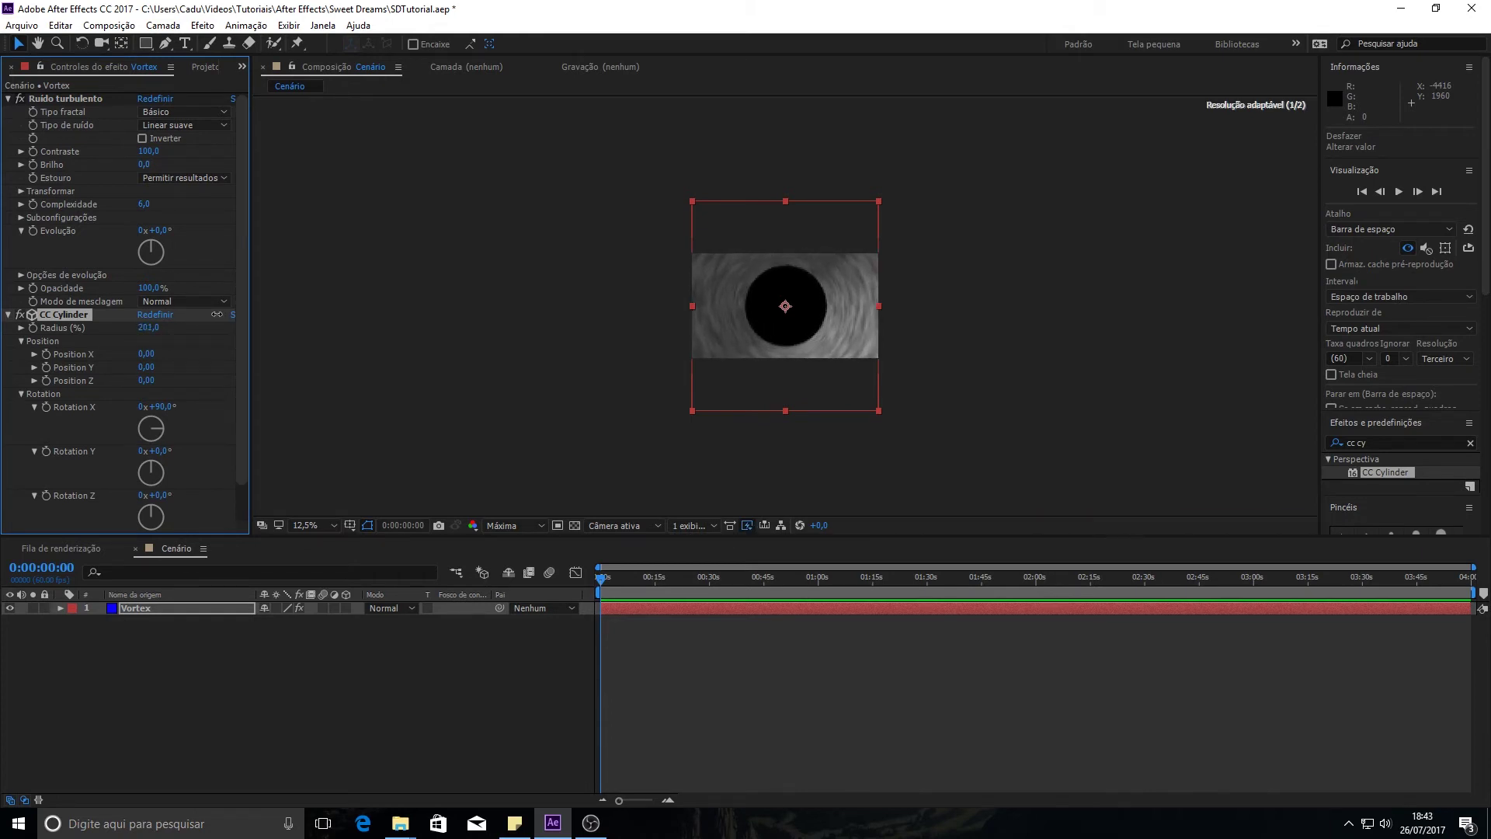
left_click_drag(217, 314, 220, 314)
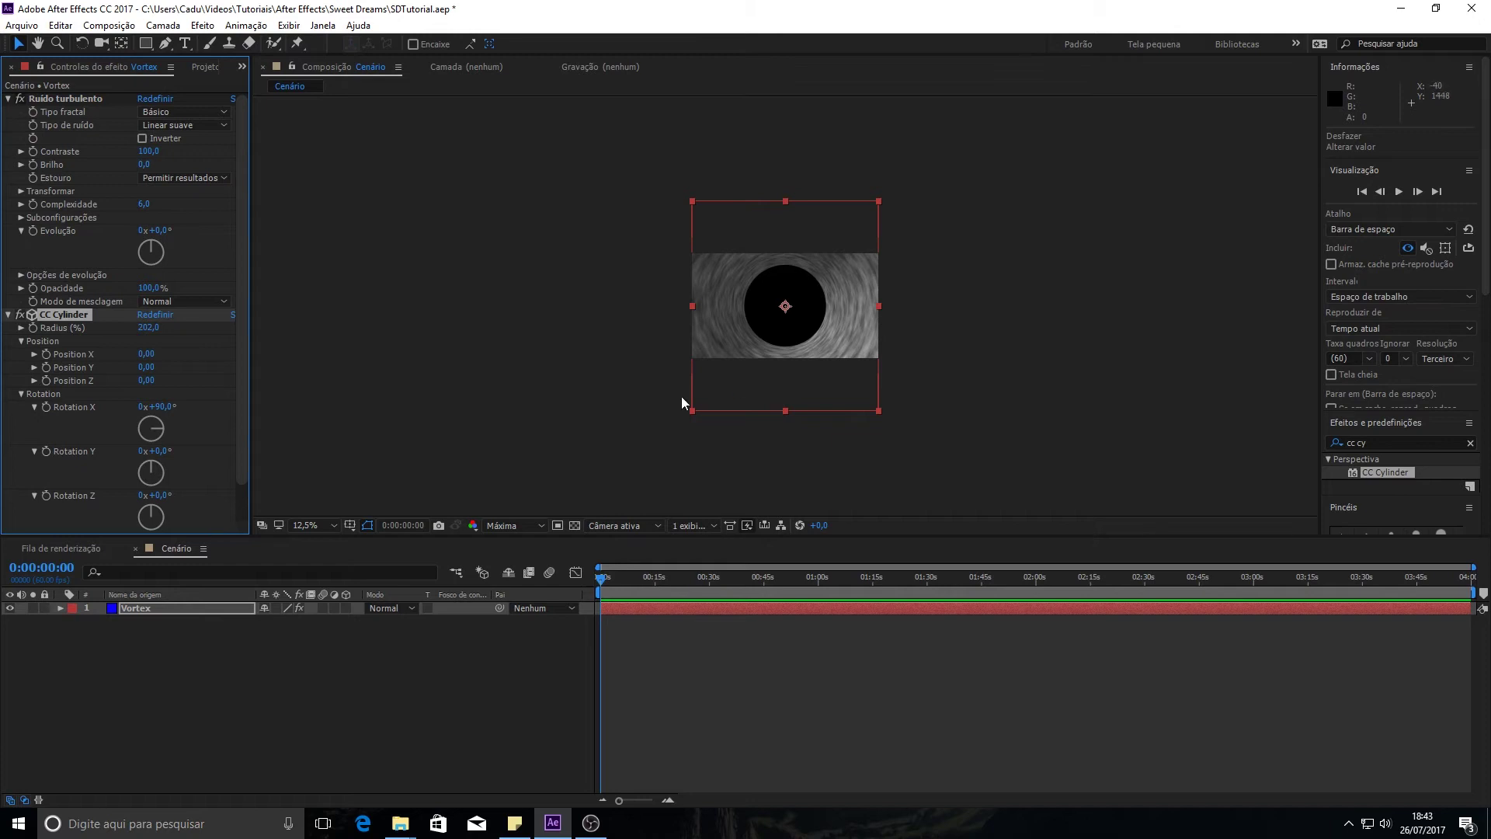
left_click(577, 428)
key("period")
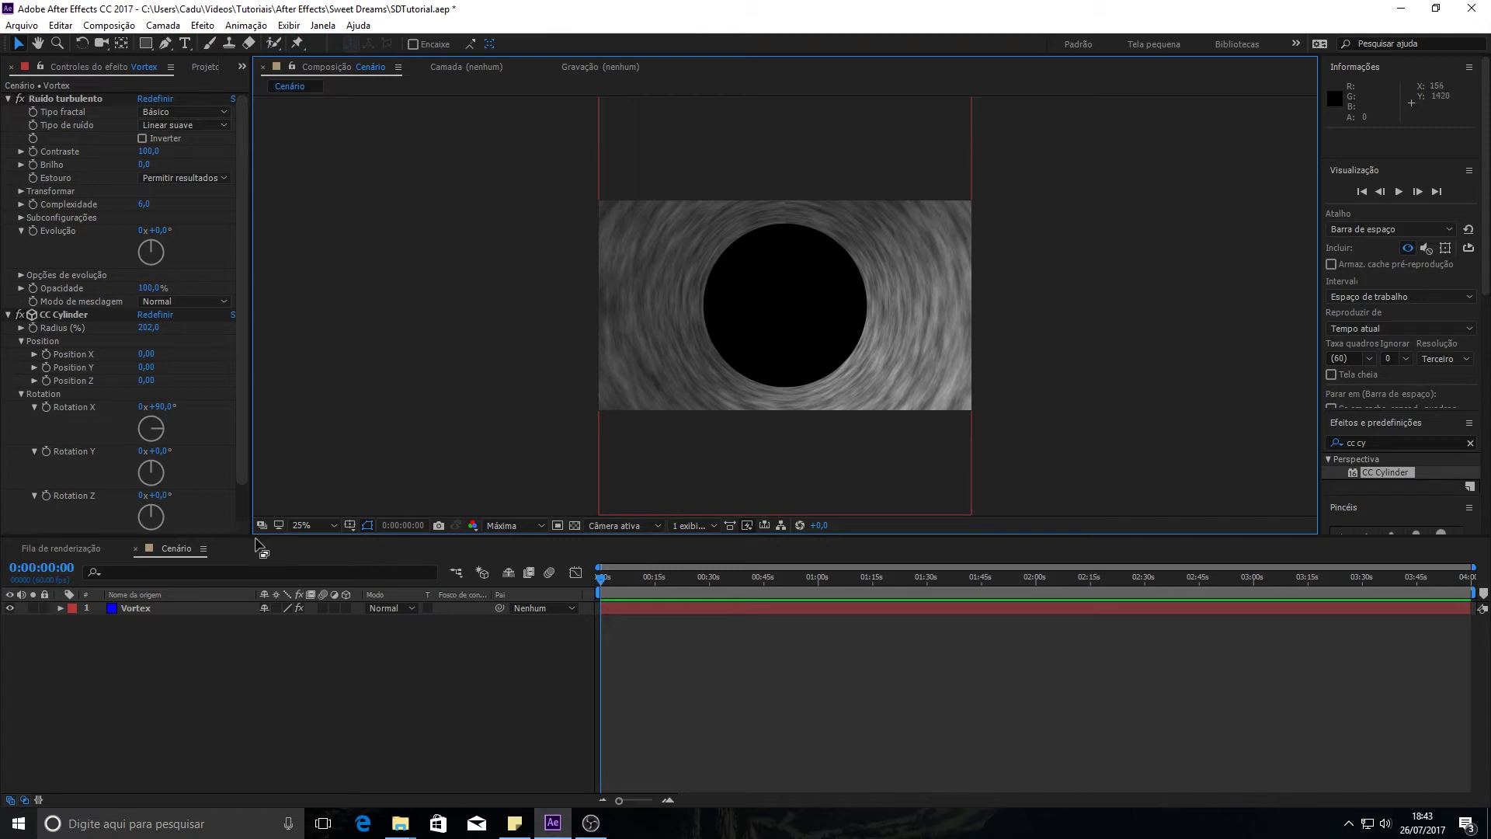
Scrub the timeline, expand Transformar, trial a turbulence offset change and undo it
mouse_move(845, 576)
left_mouse_down()
mouse_move(1114, 573)
mouse_move(483, 581)
left_mouse_up()
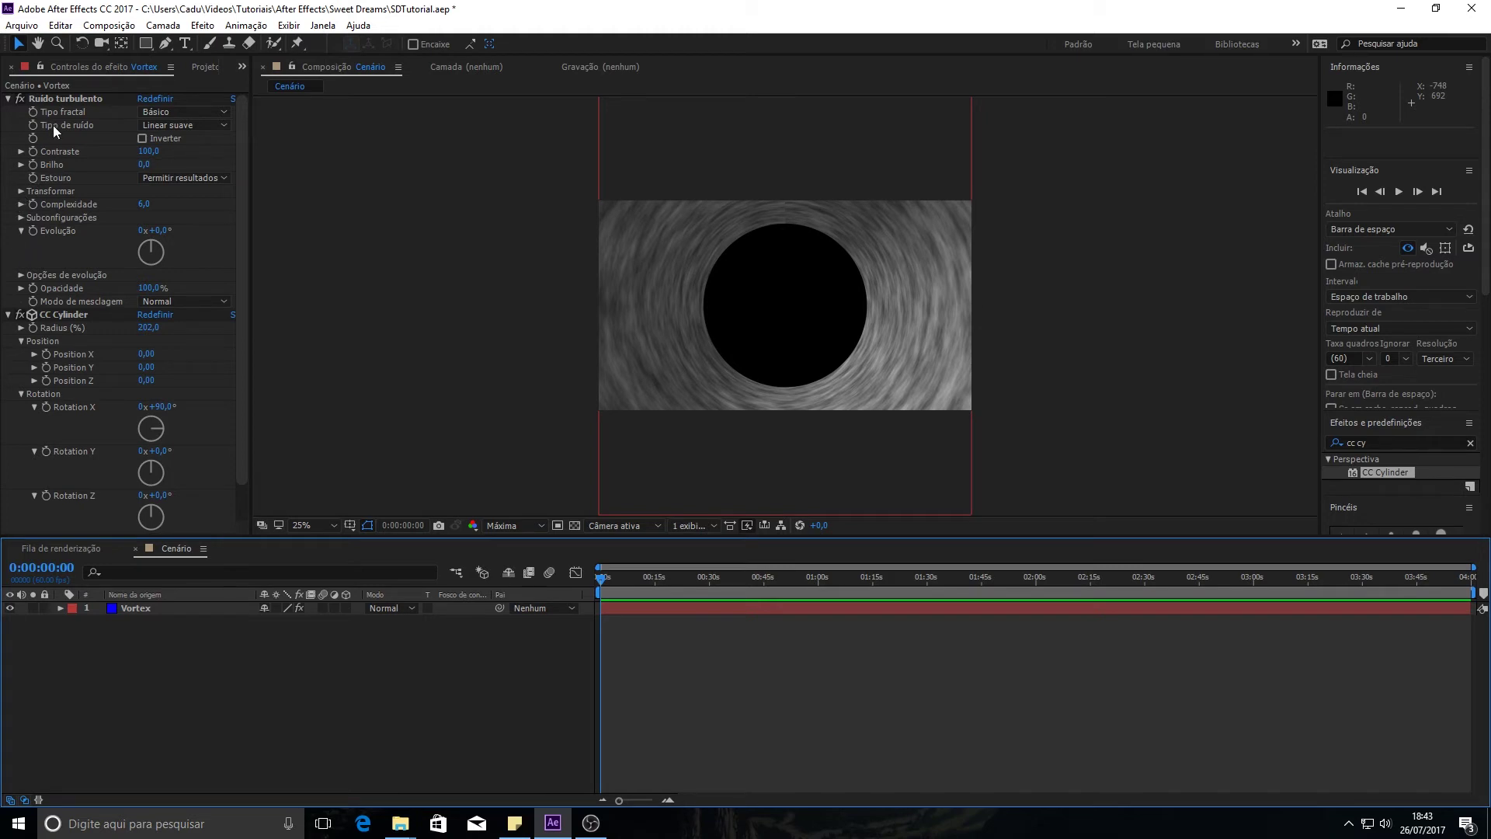
left_click(19, 193)
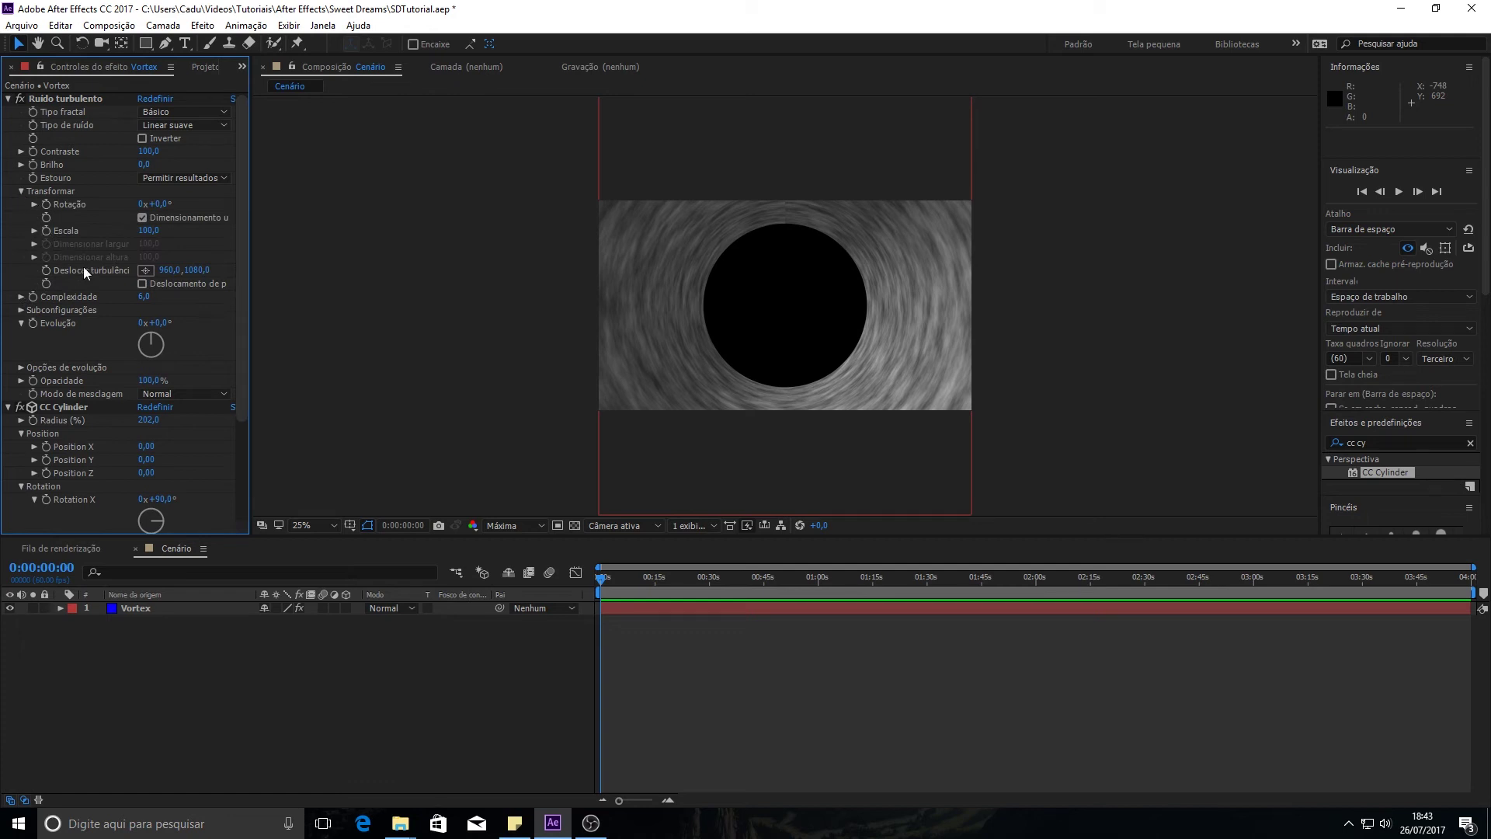
left_click_drag(163, 272, 905, 186)
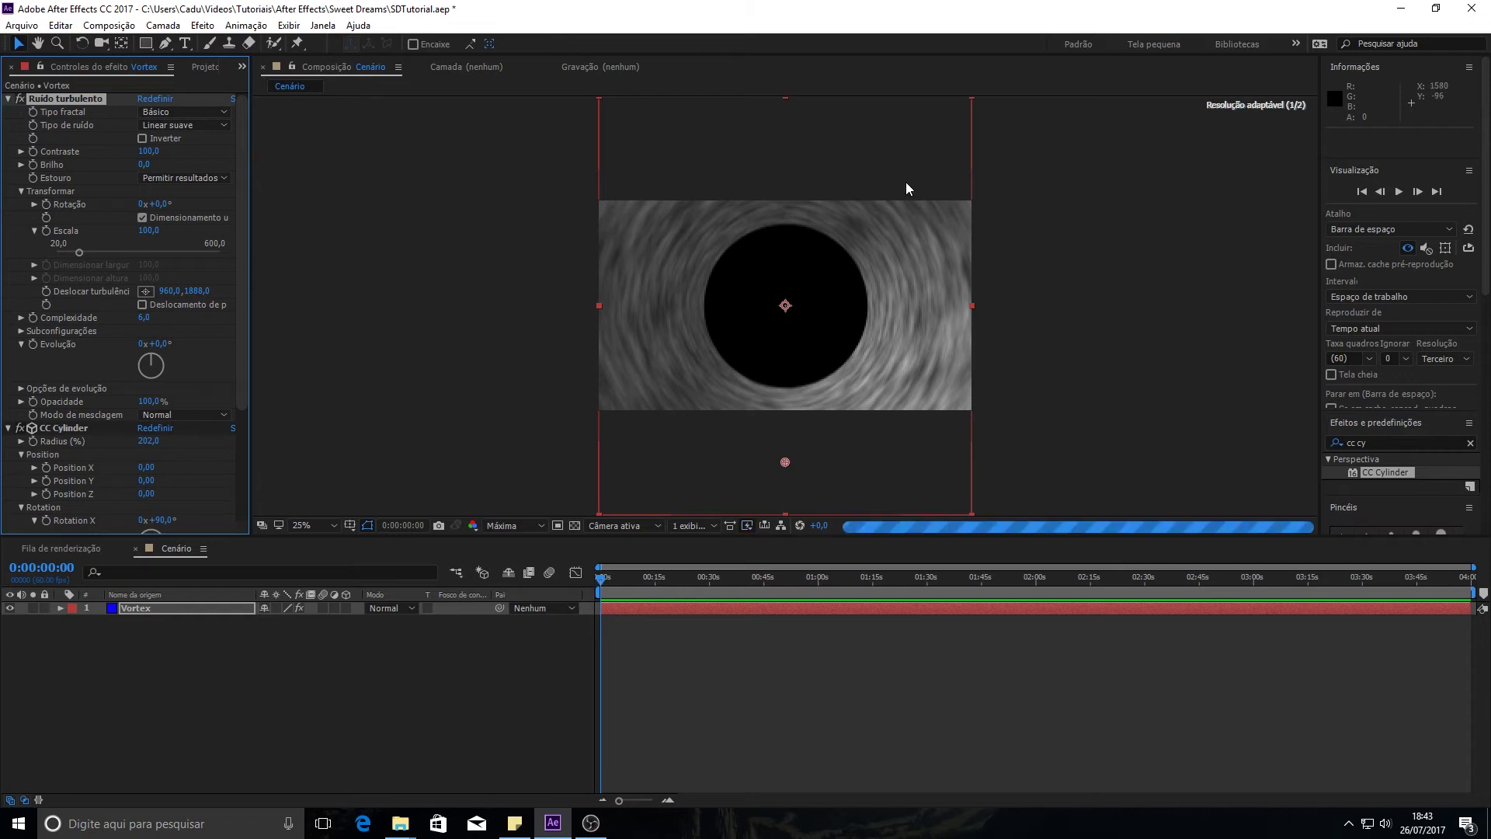
key("ctrl+z")
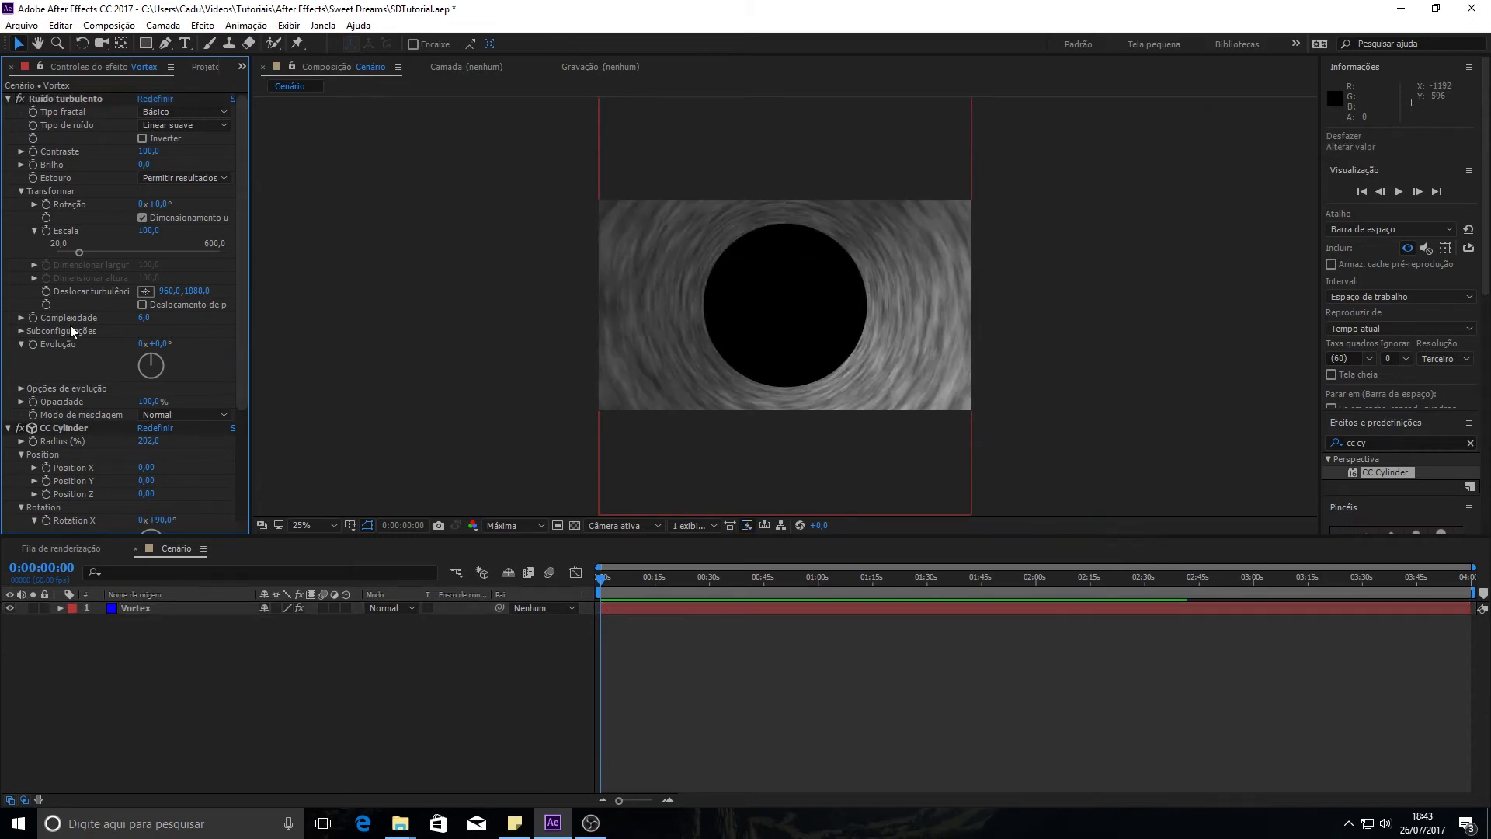
left_click(47, 292)
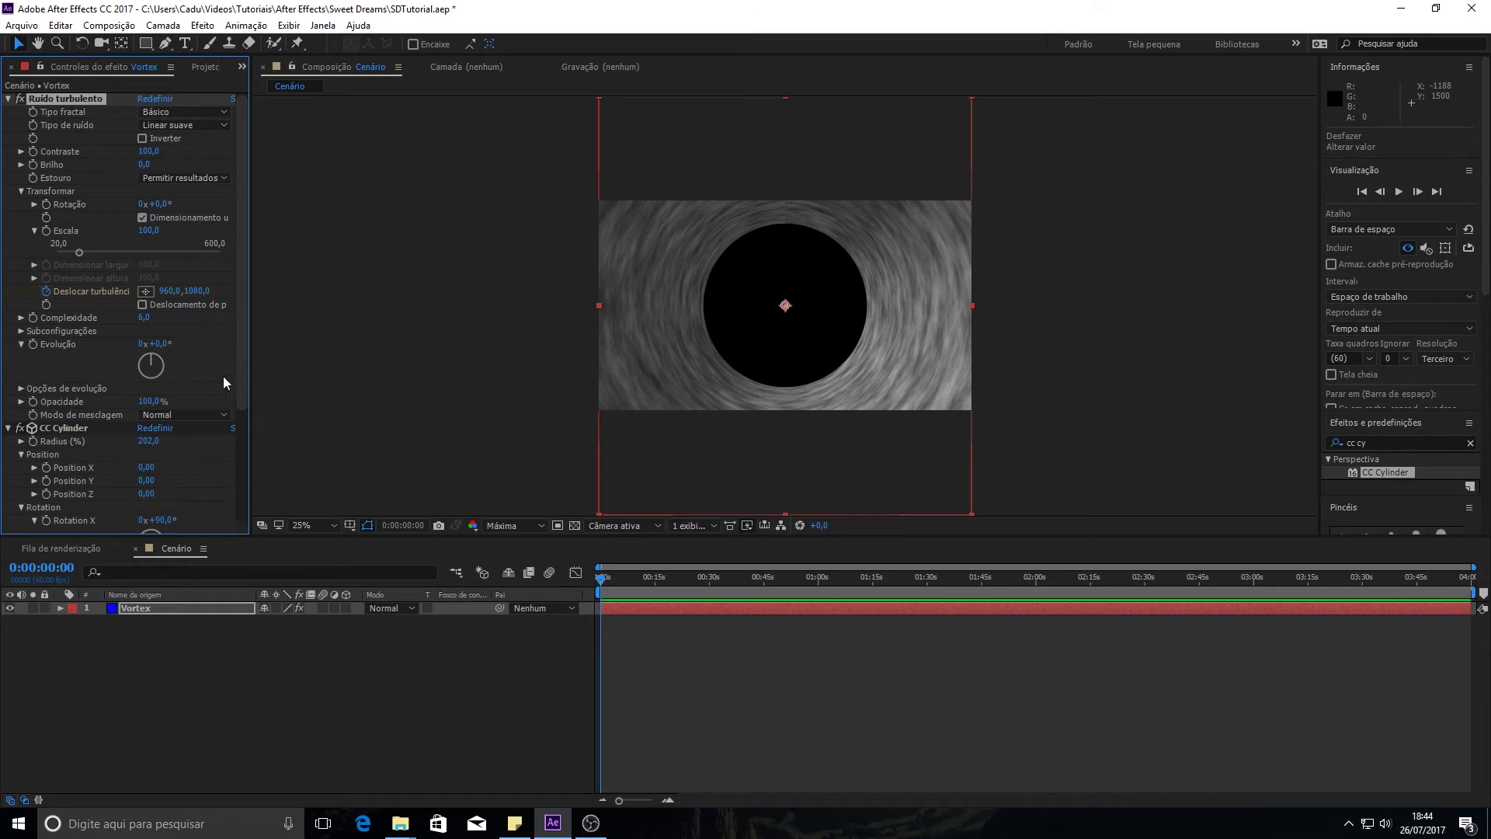
left_click(1469, 578)
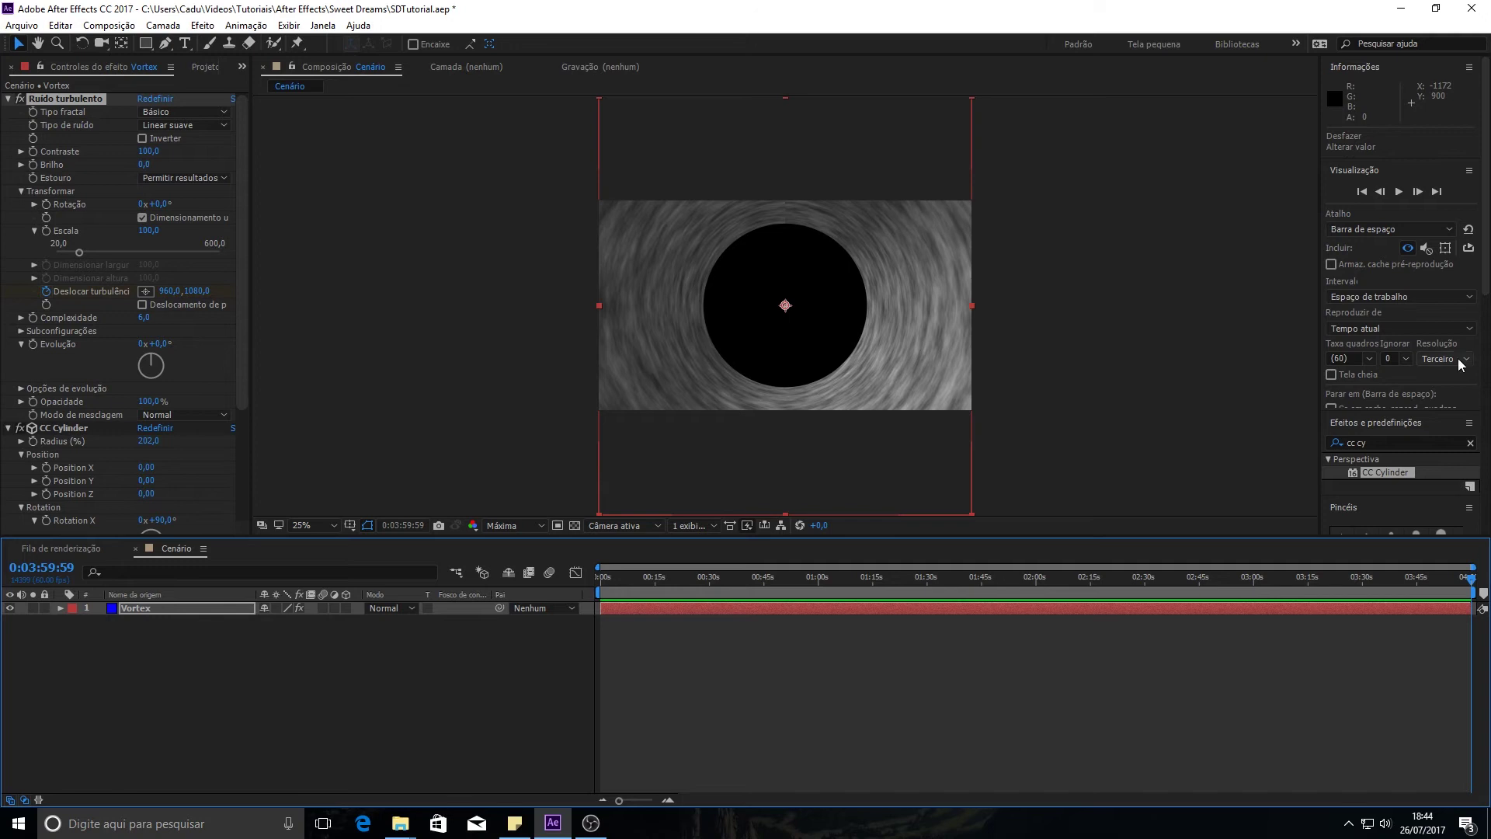
Try Deslocar turbulência Y values of 1271, 822, 724 and -2000
left_click(228, 286)
left_click_drag(227, 286, 366, 268)
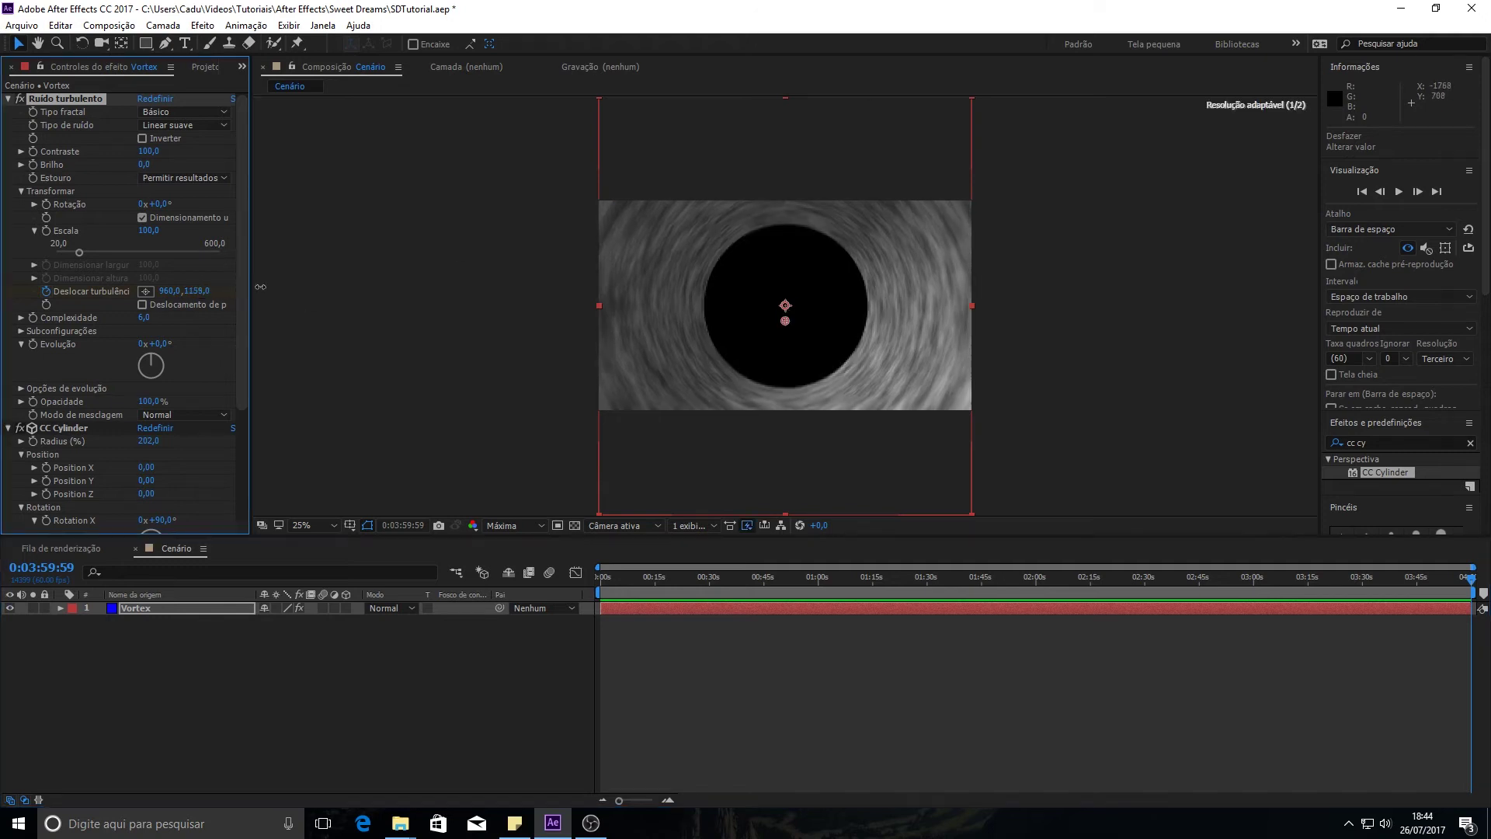
left_click_drag(366, 268, 3, 285)
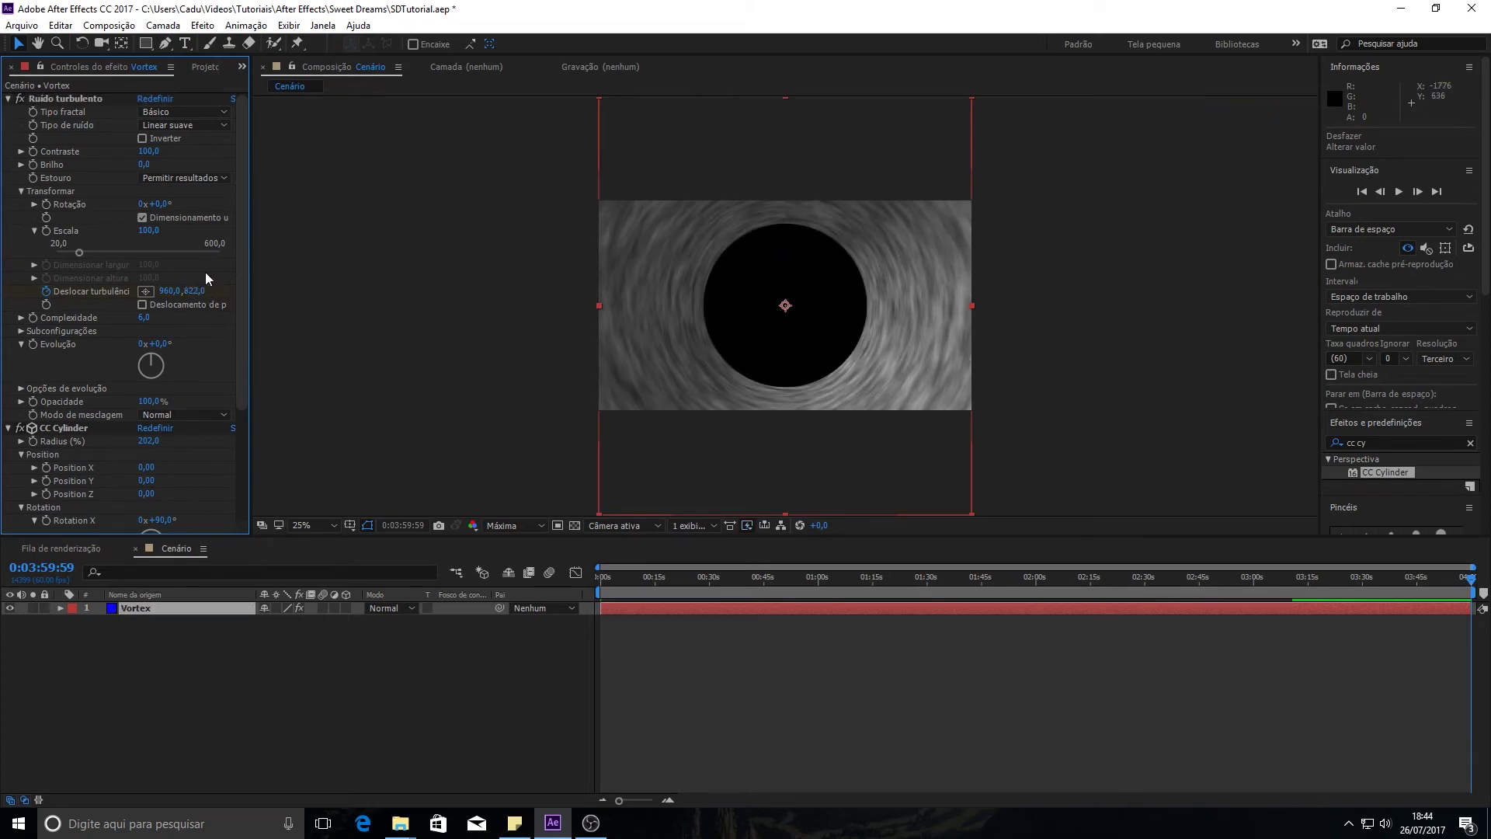
mouse_move(195, 291)
left_mouse_down()
mouse_move(115, 292)
mouse_move(198, 288)
left_mouse_up()
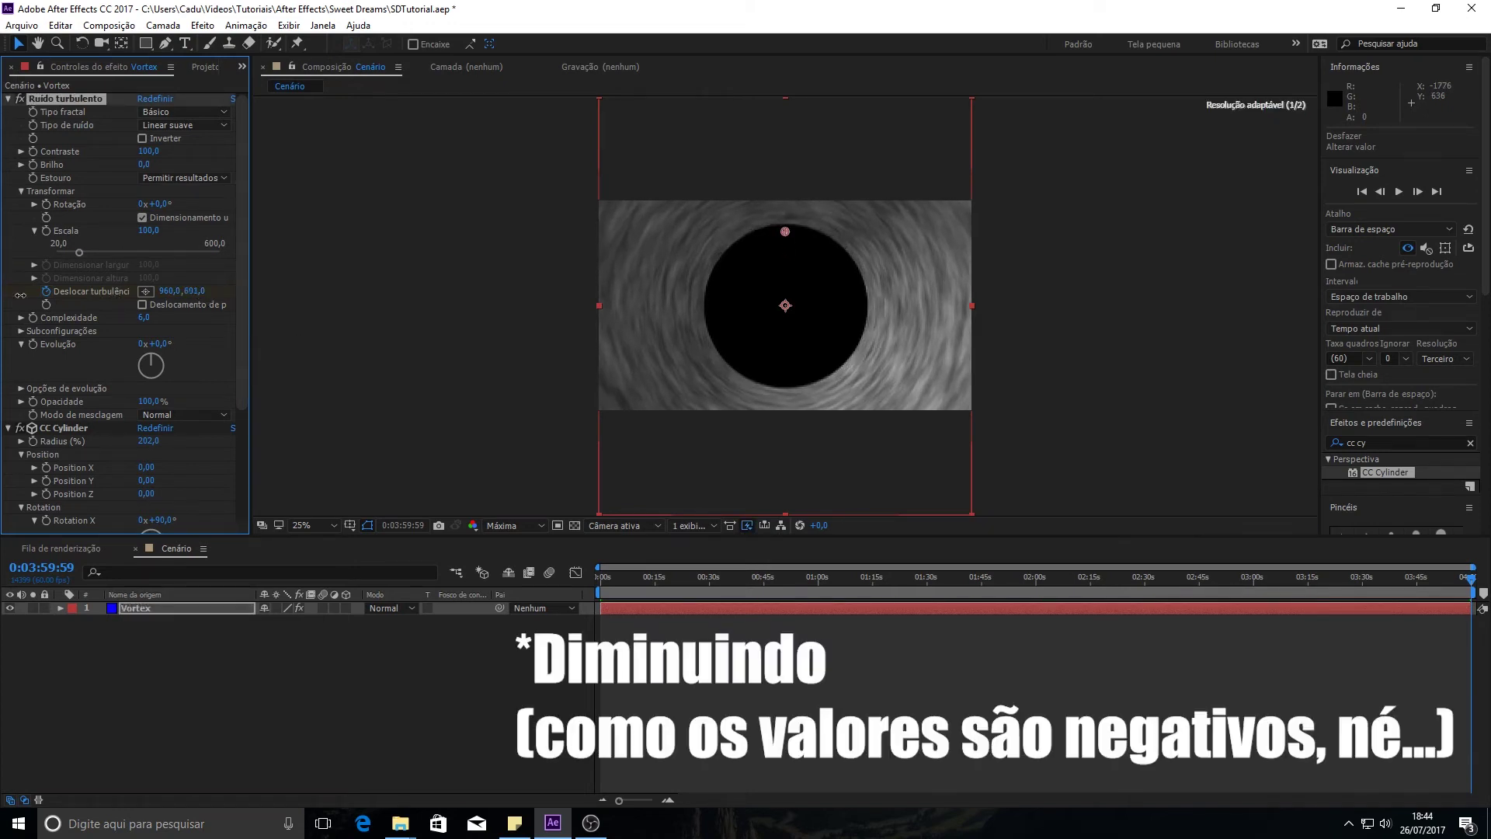
left_click(198, 289)
type("-")
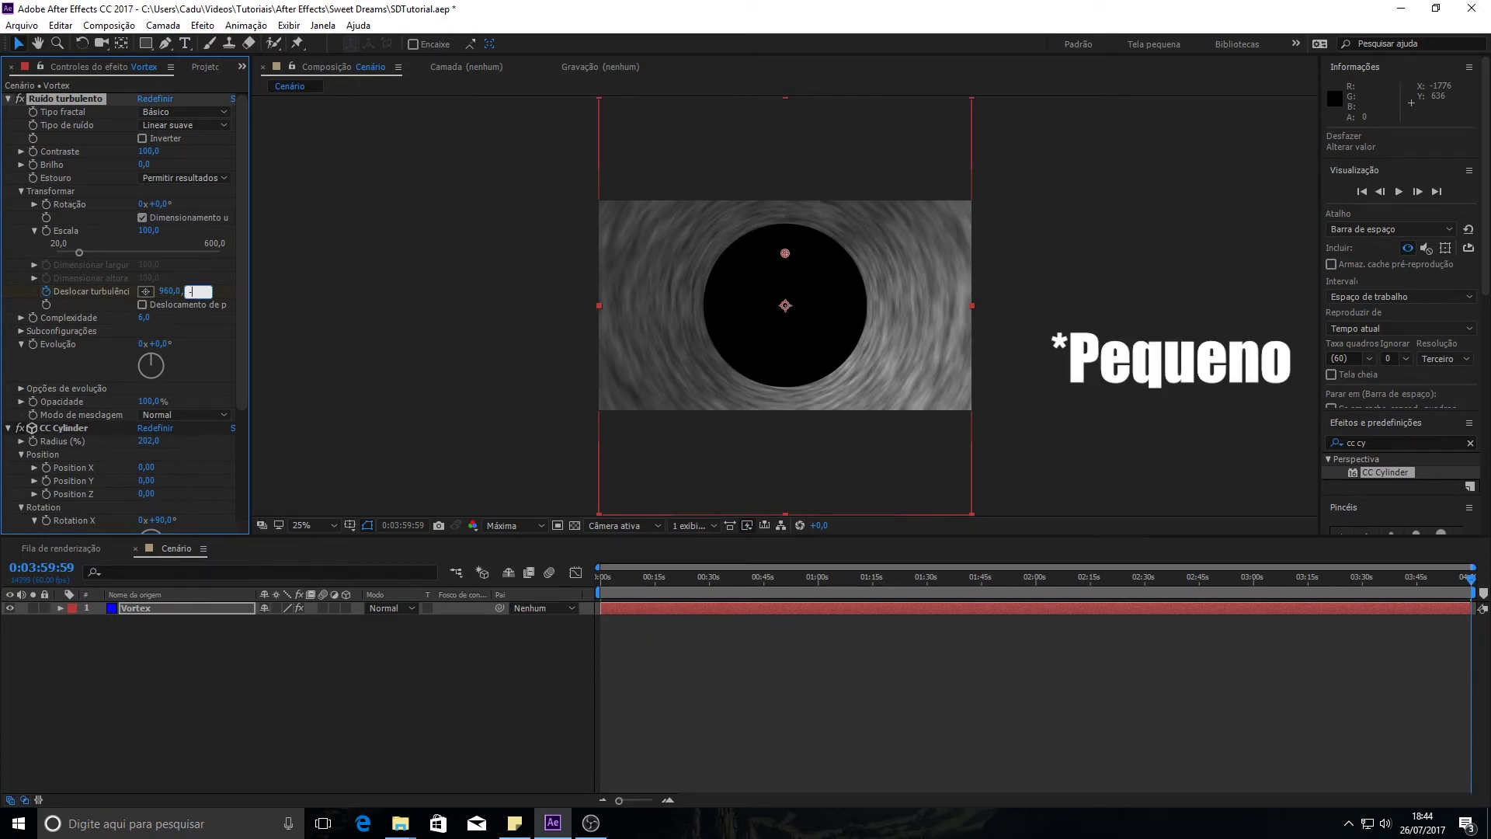
type("2000")
key("Return")
left_click(199, 291)
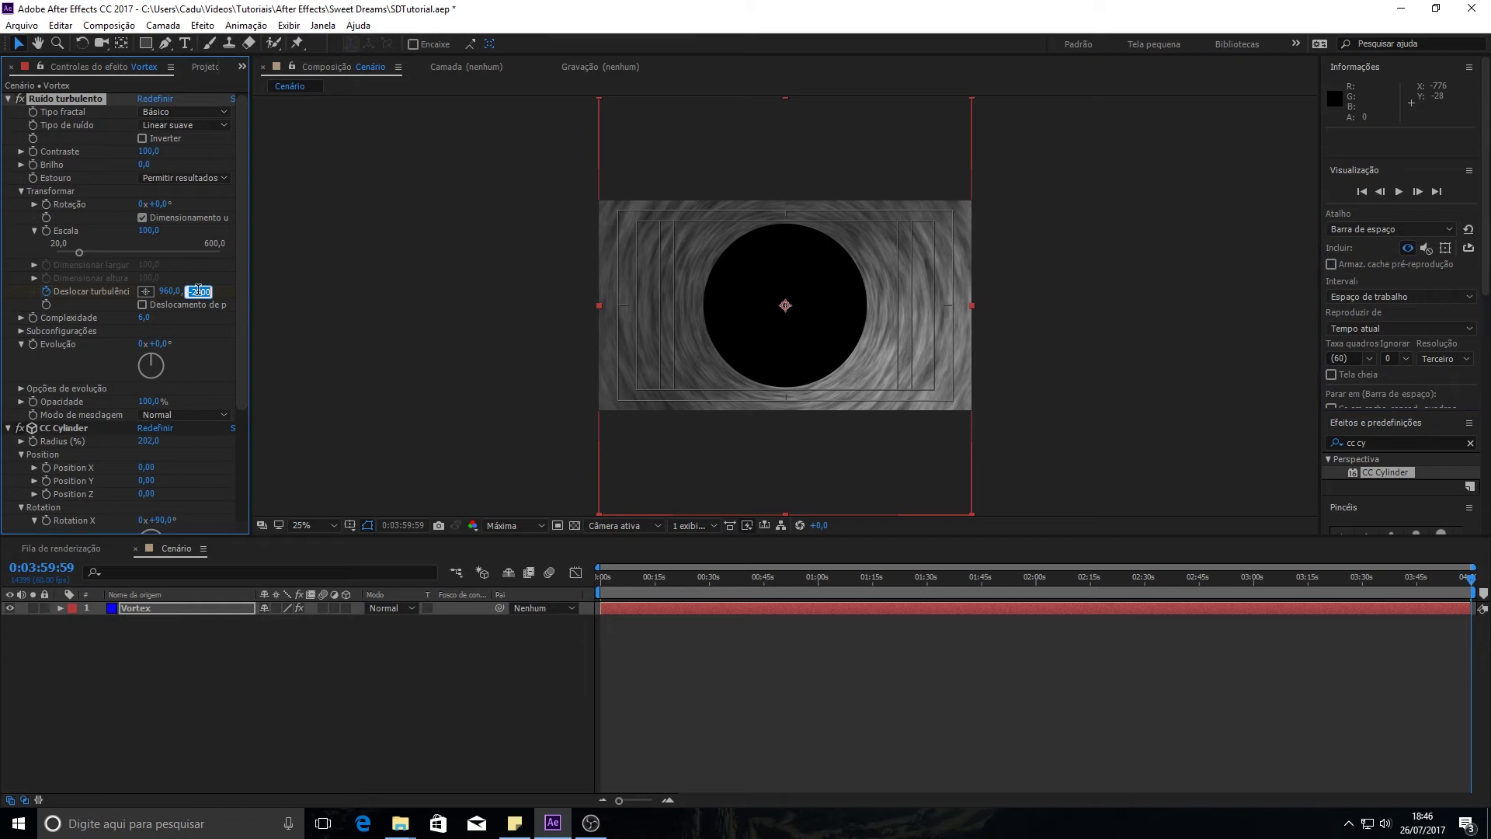
left_click(757, 314)
Play a RAM preview of the tunnel and save the project
key("space")
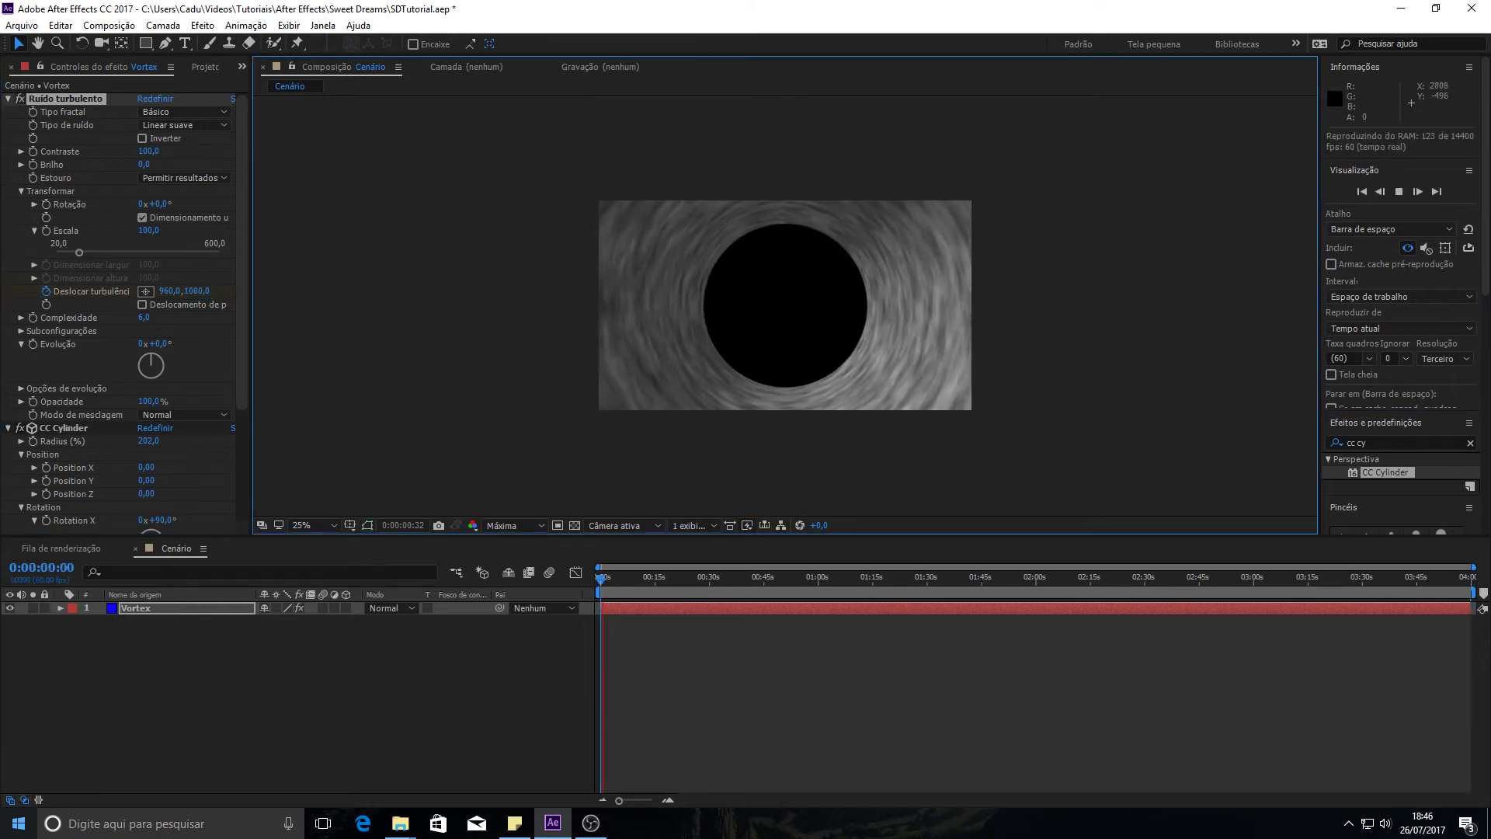
key("space")
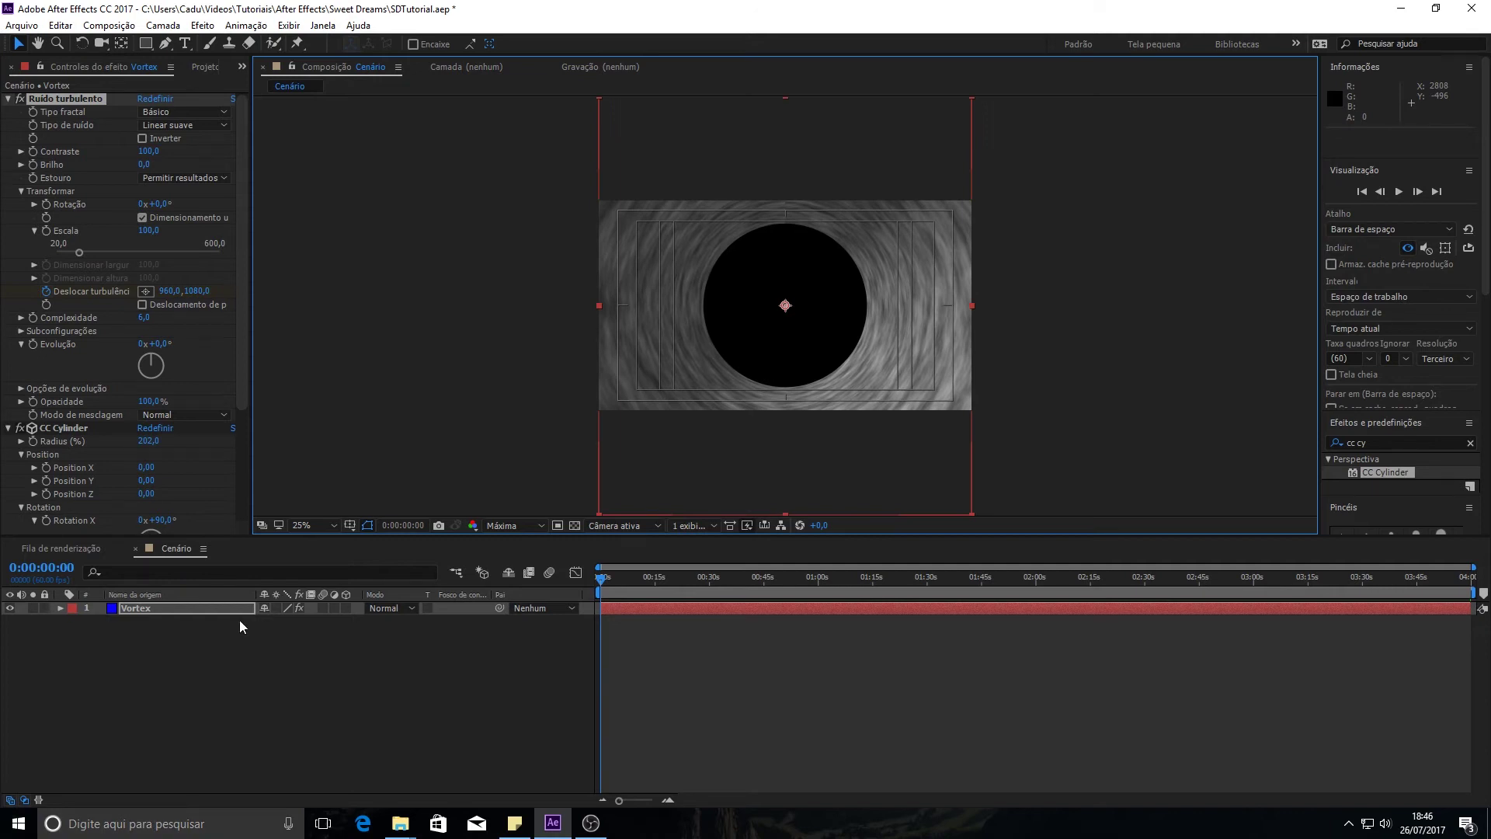
left_click(361, 472)
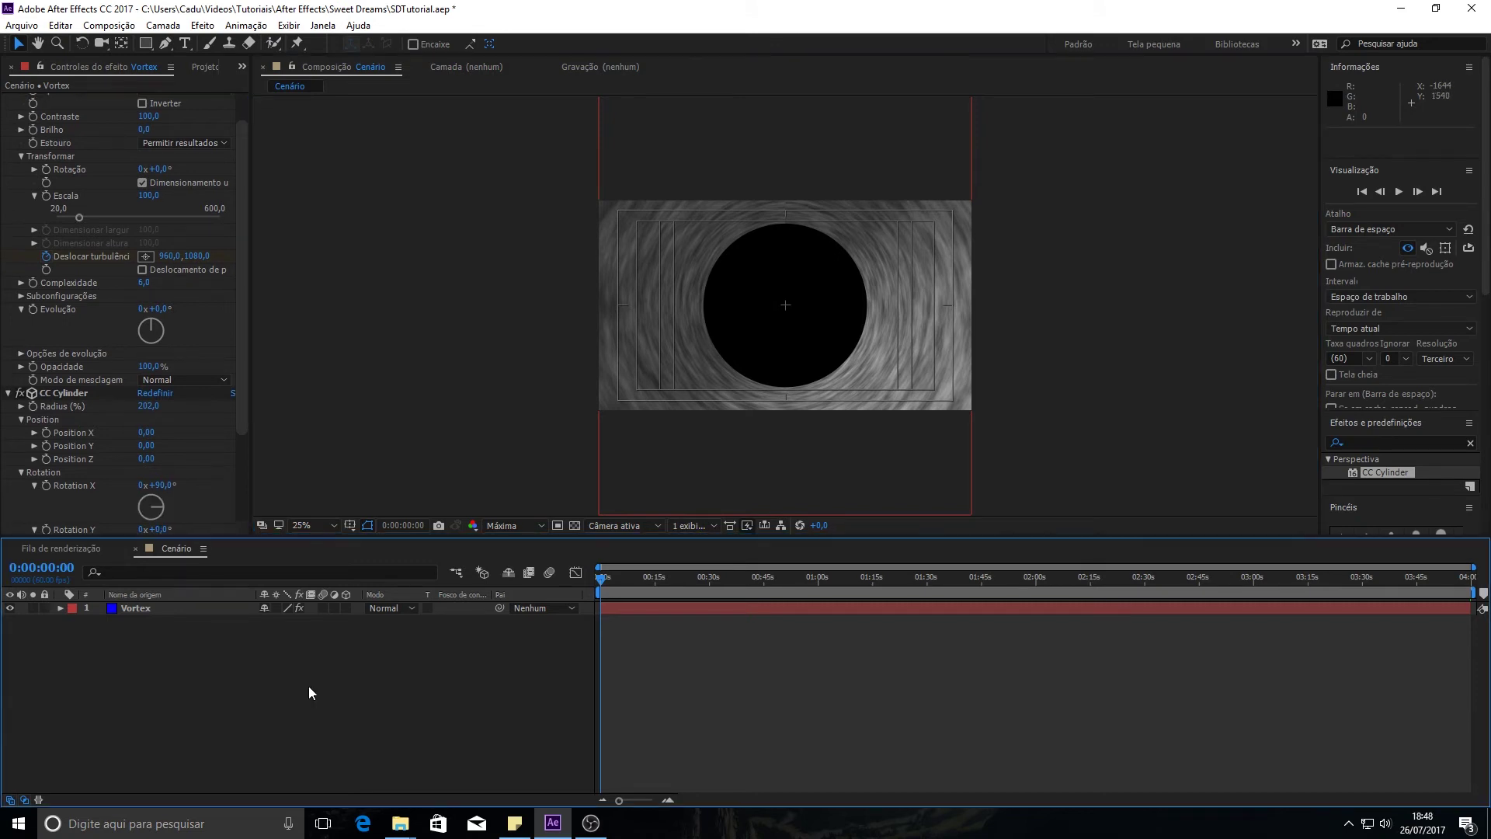
key("ctrl+s")
key("ctrl+y")
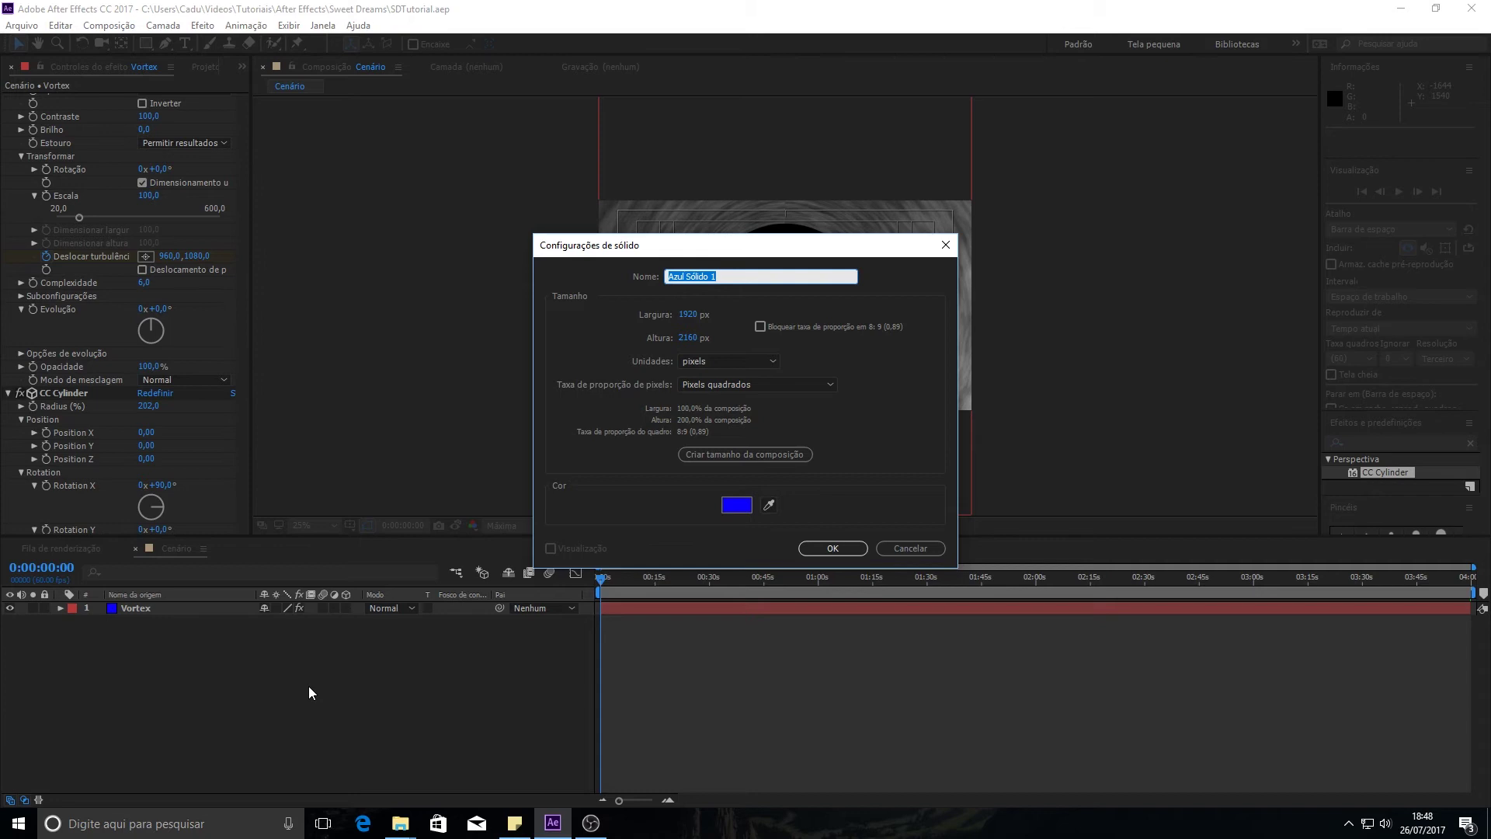
Create a 1920×1080 solid named Fundo and move it below the Vortex layer
type("Fundo")
left_click(686, 339)
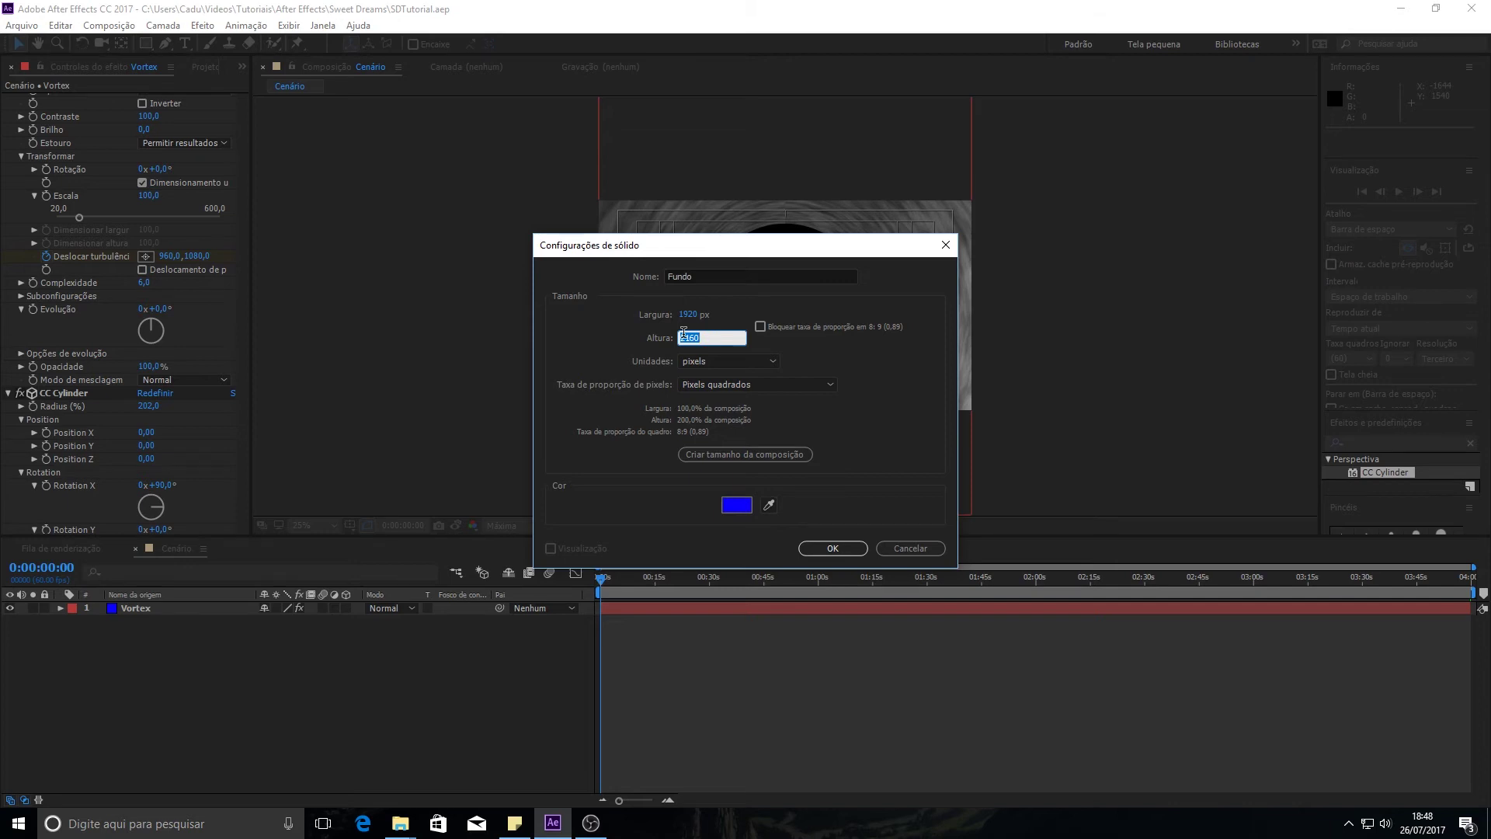
type("1080")
left_click(897, 412)
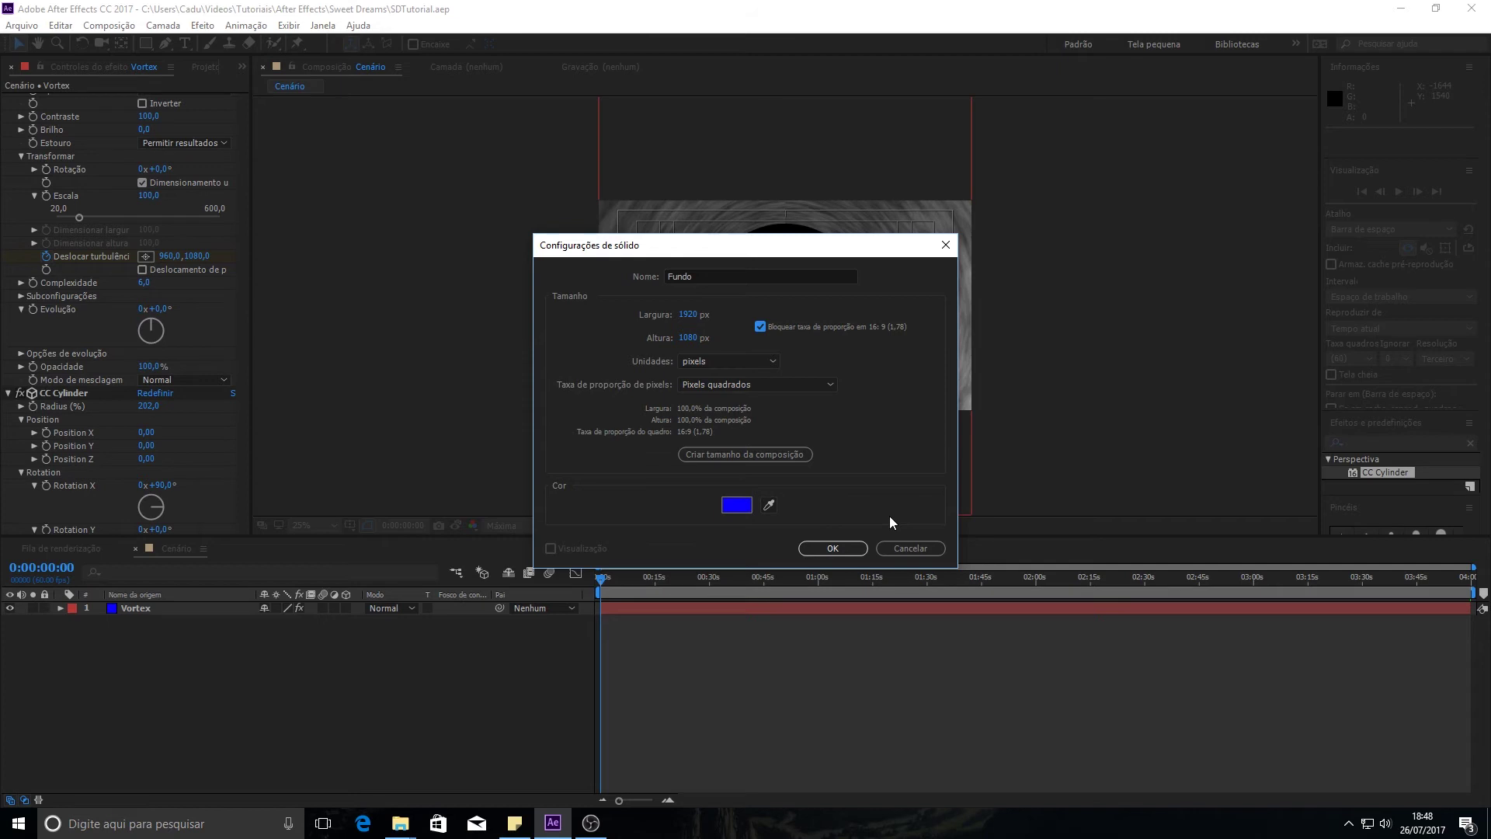
left_click(865, 548)
left_click_drag(153, 607, 157, 667)
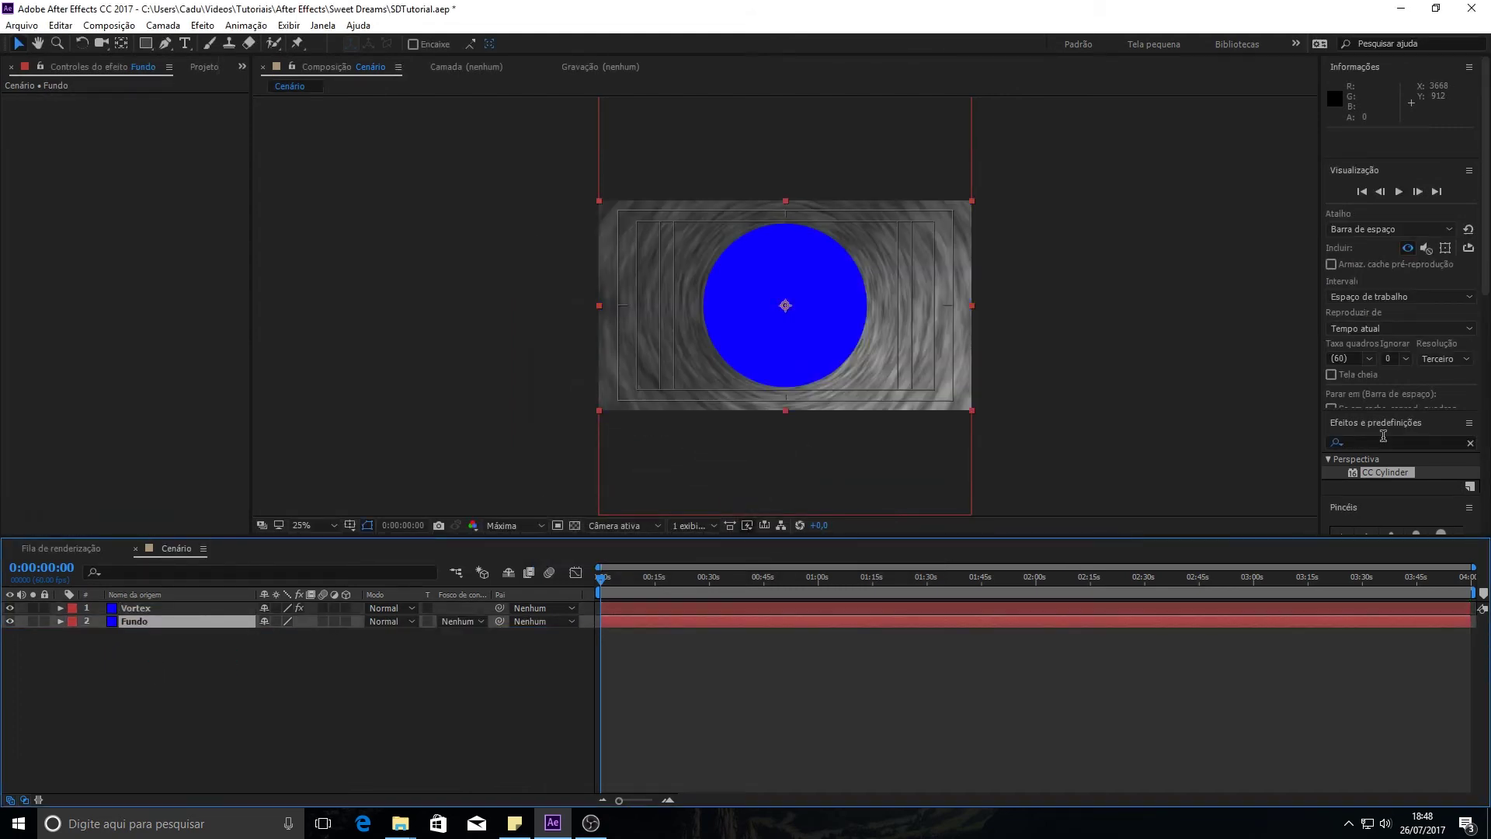
Hide Vortex and apply Degradê de gradientes to the Fundo layer
left_click(10, 608)
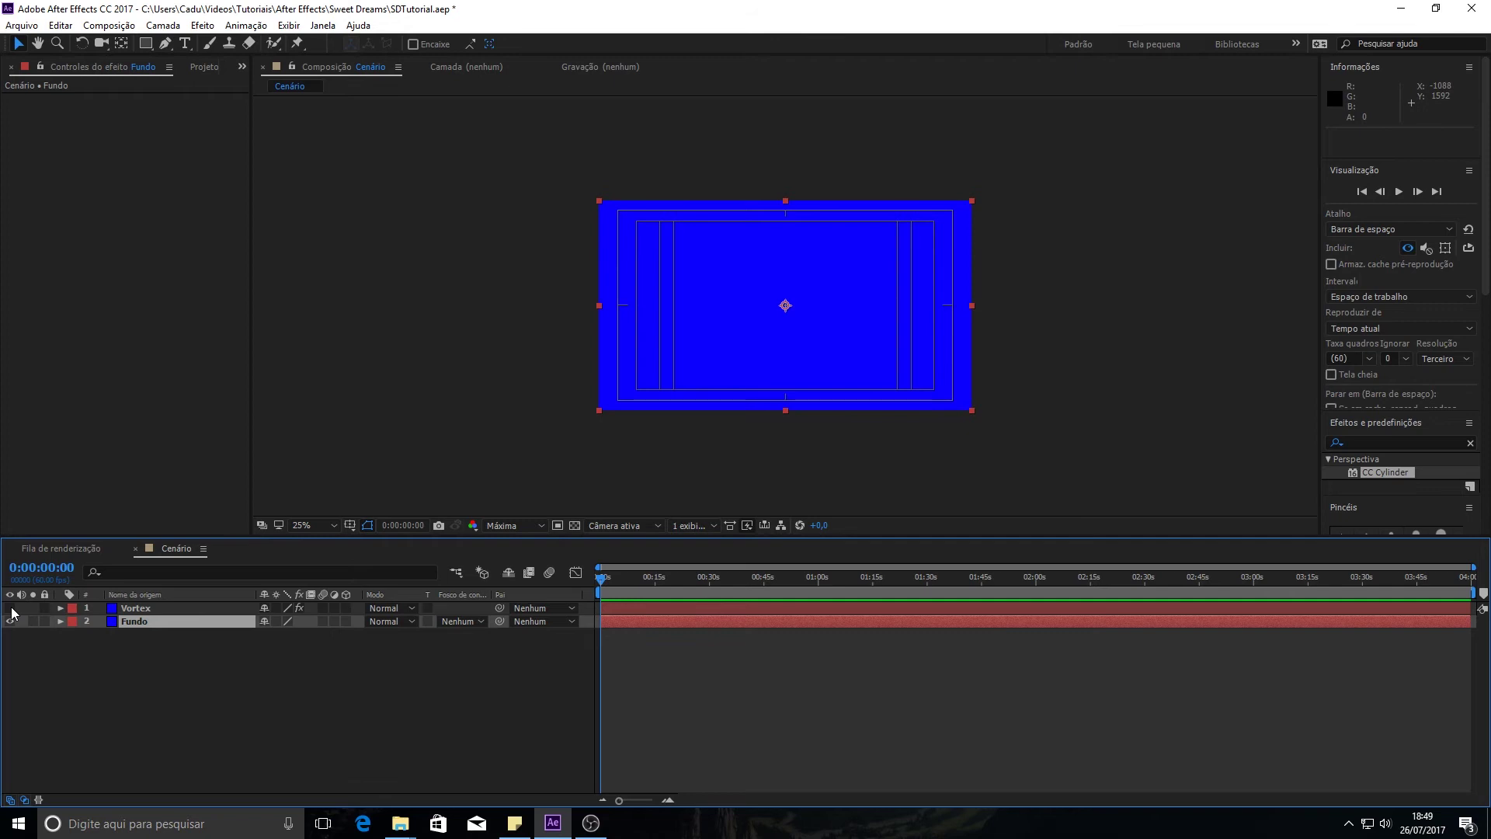
left_click(1380, 442)
type("cc cy")
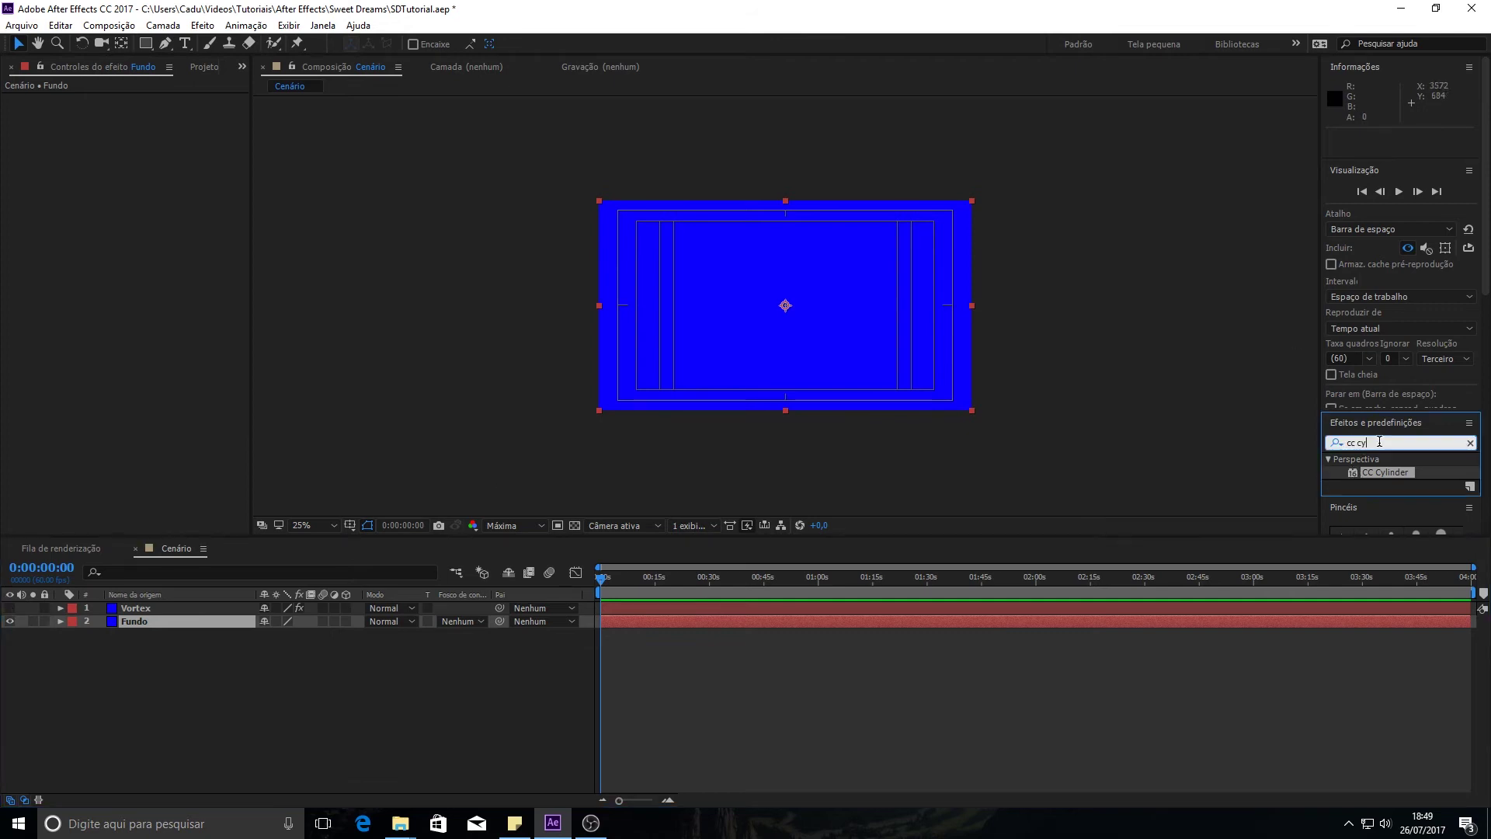
key("Return")
type("d")
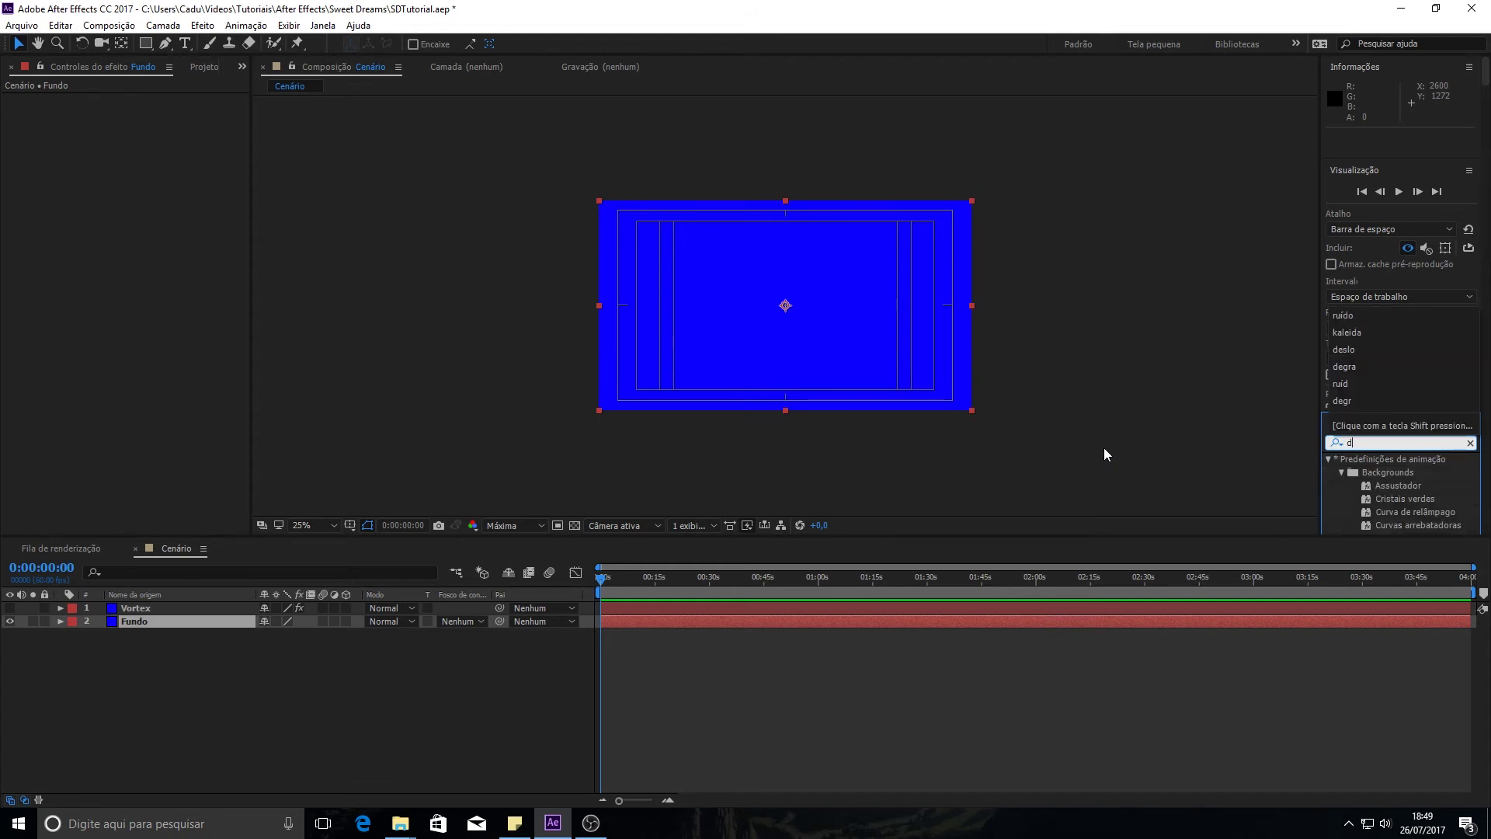
type("egradê")
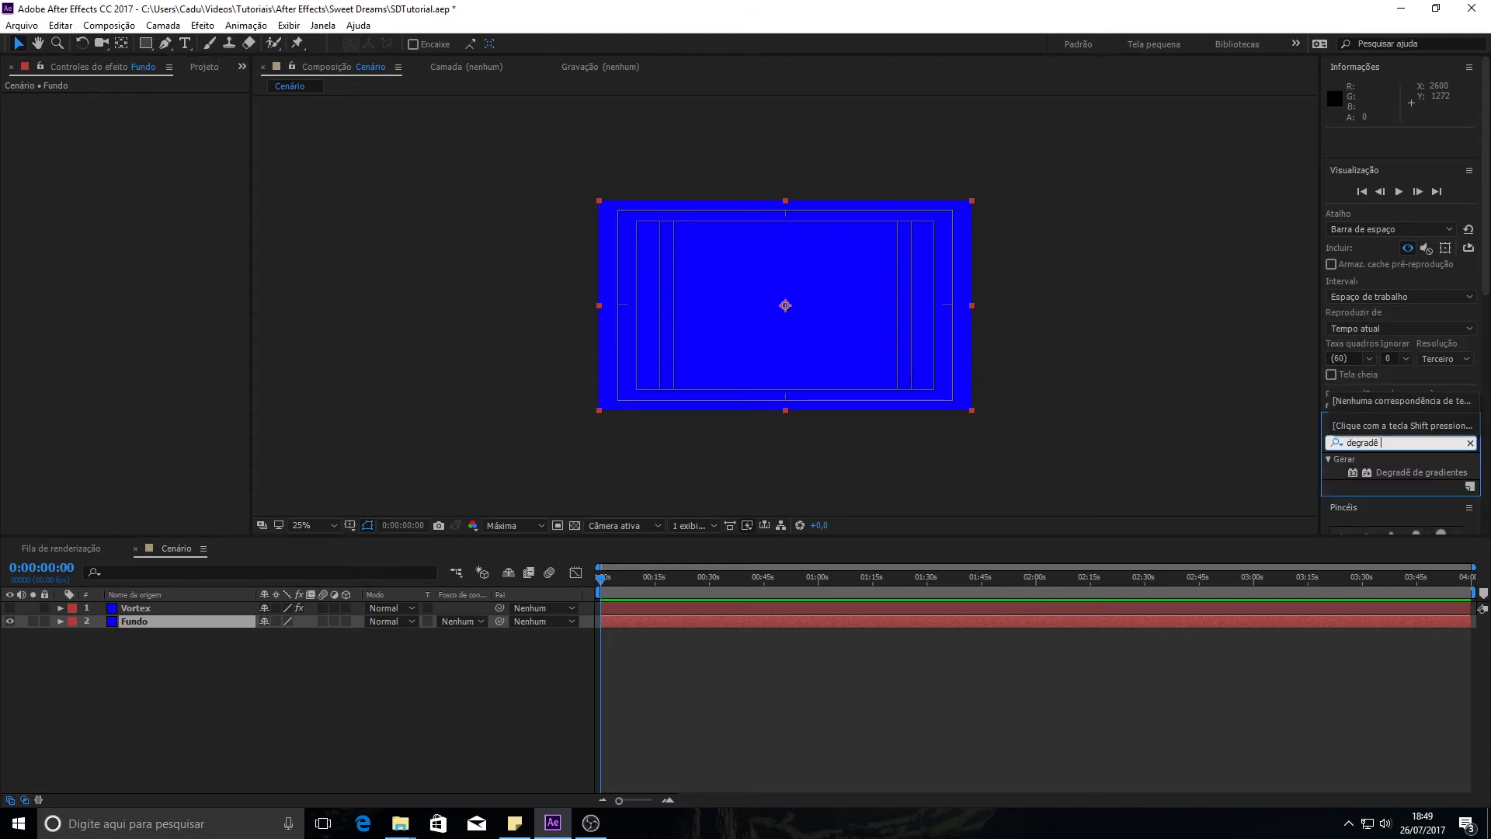
left_click(1392, 475)
left_click_drag(1396, 473, 1111, 623)
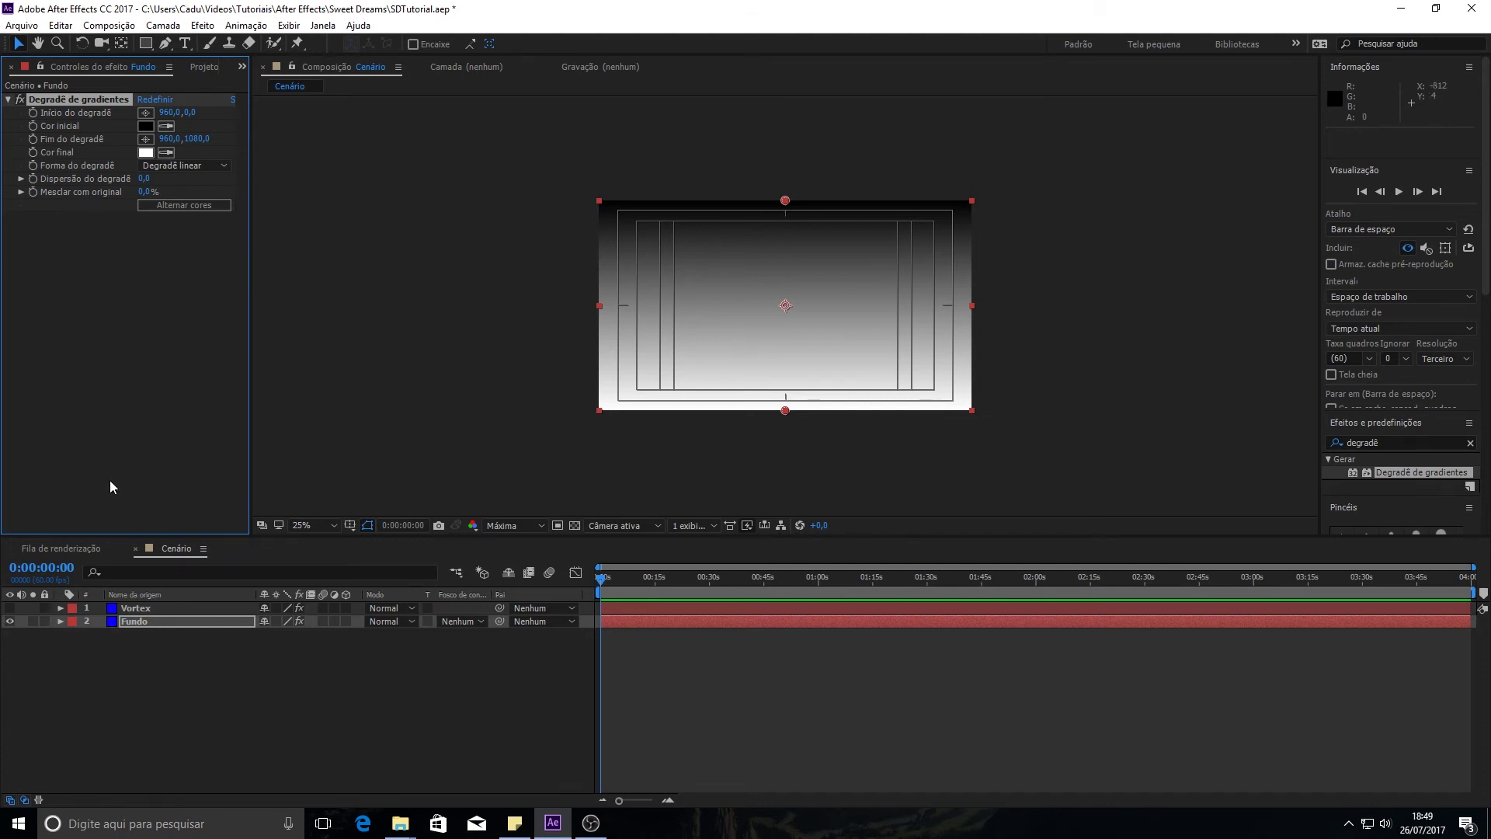
left_click(230, 165)
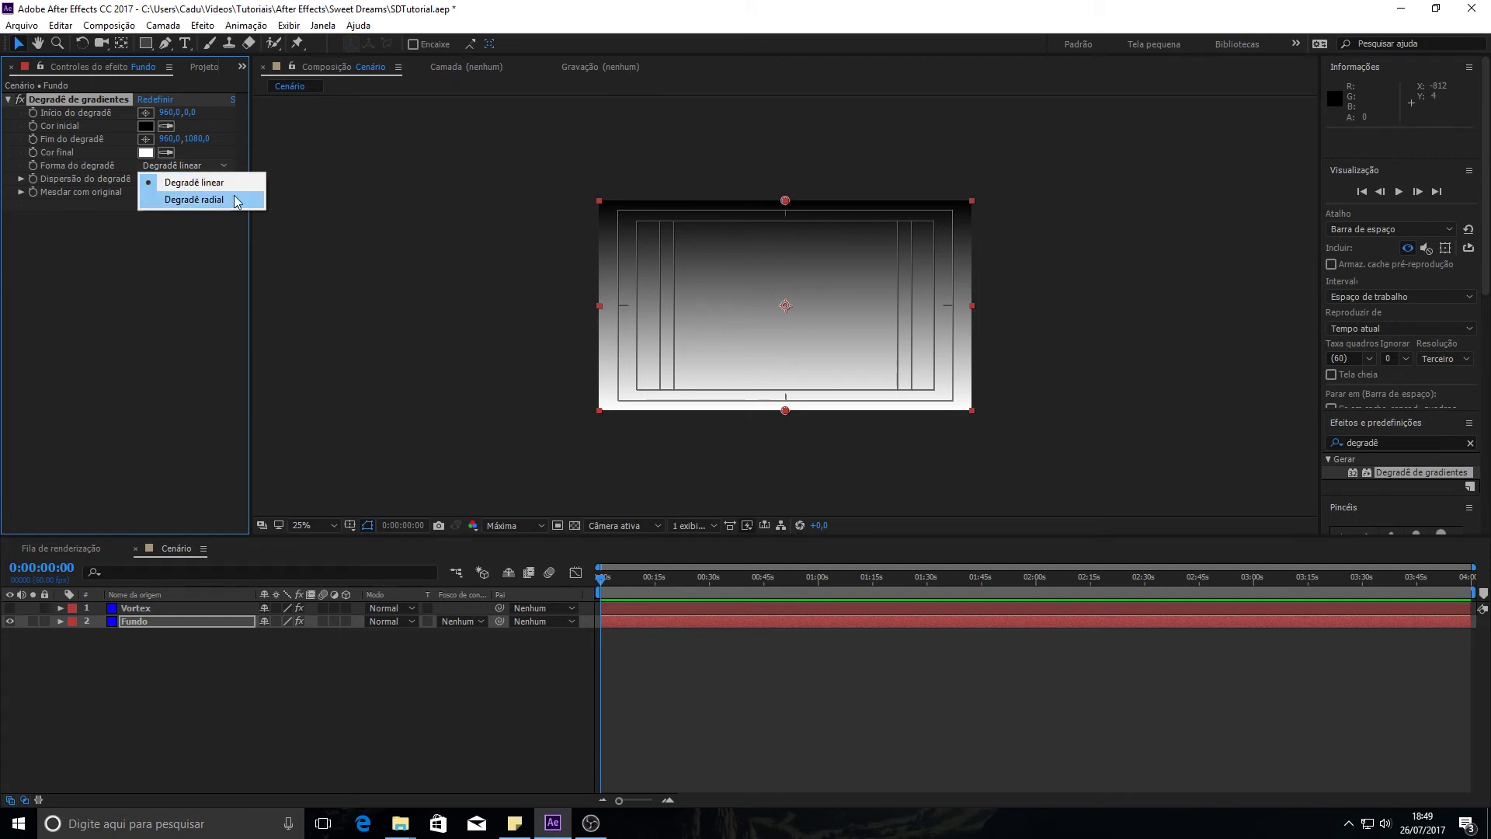
Try a radial Forma do degradê, then set it back to linear
left_click(224, 199)
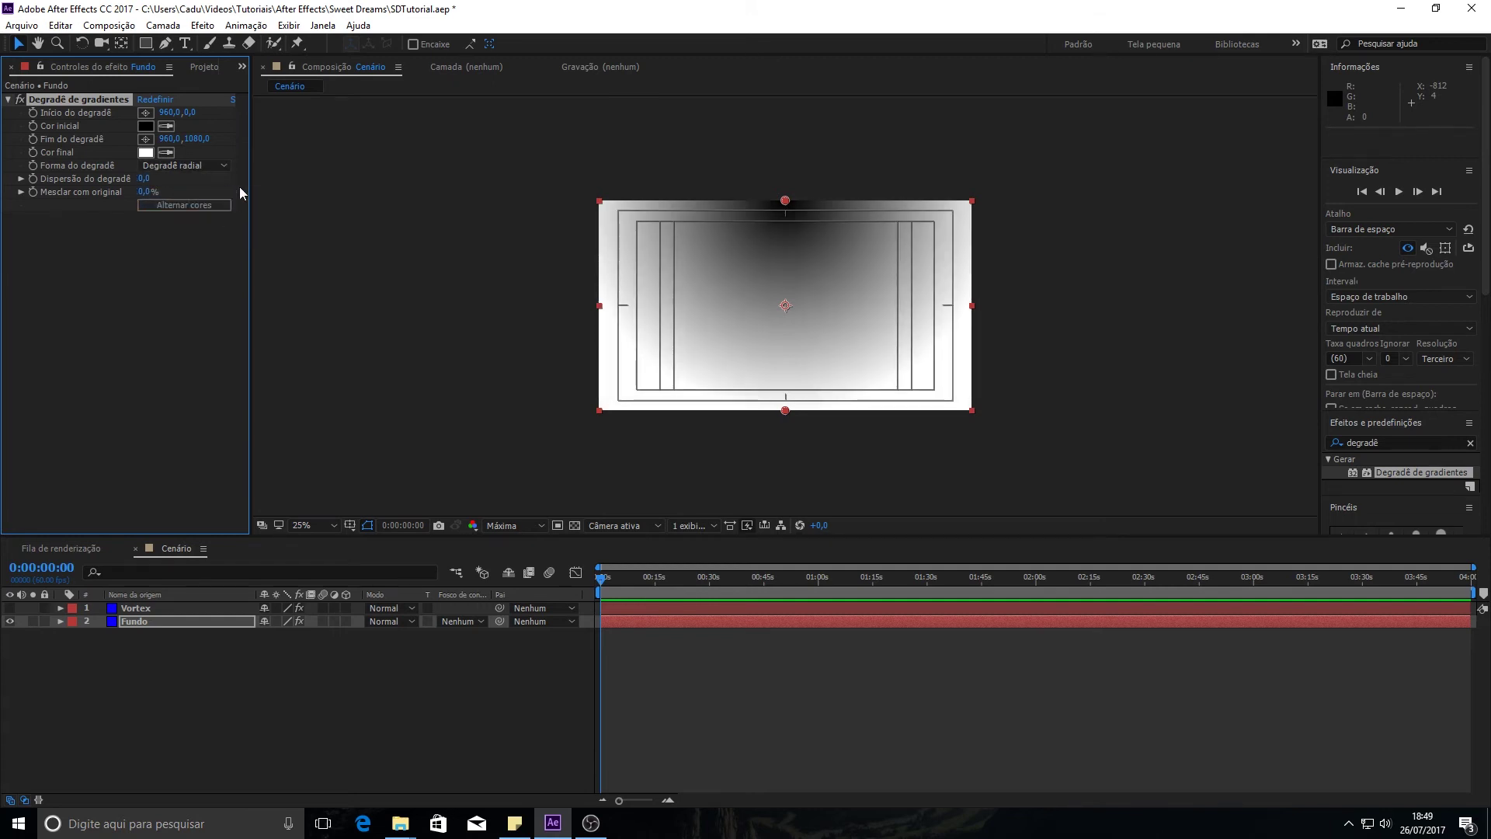
left_click(200, 167)
left_click(200, 185)
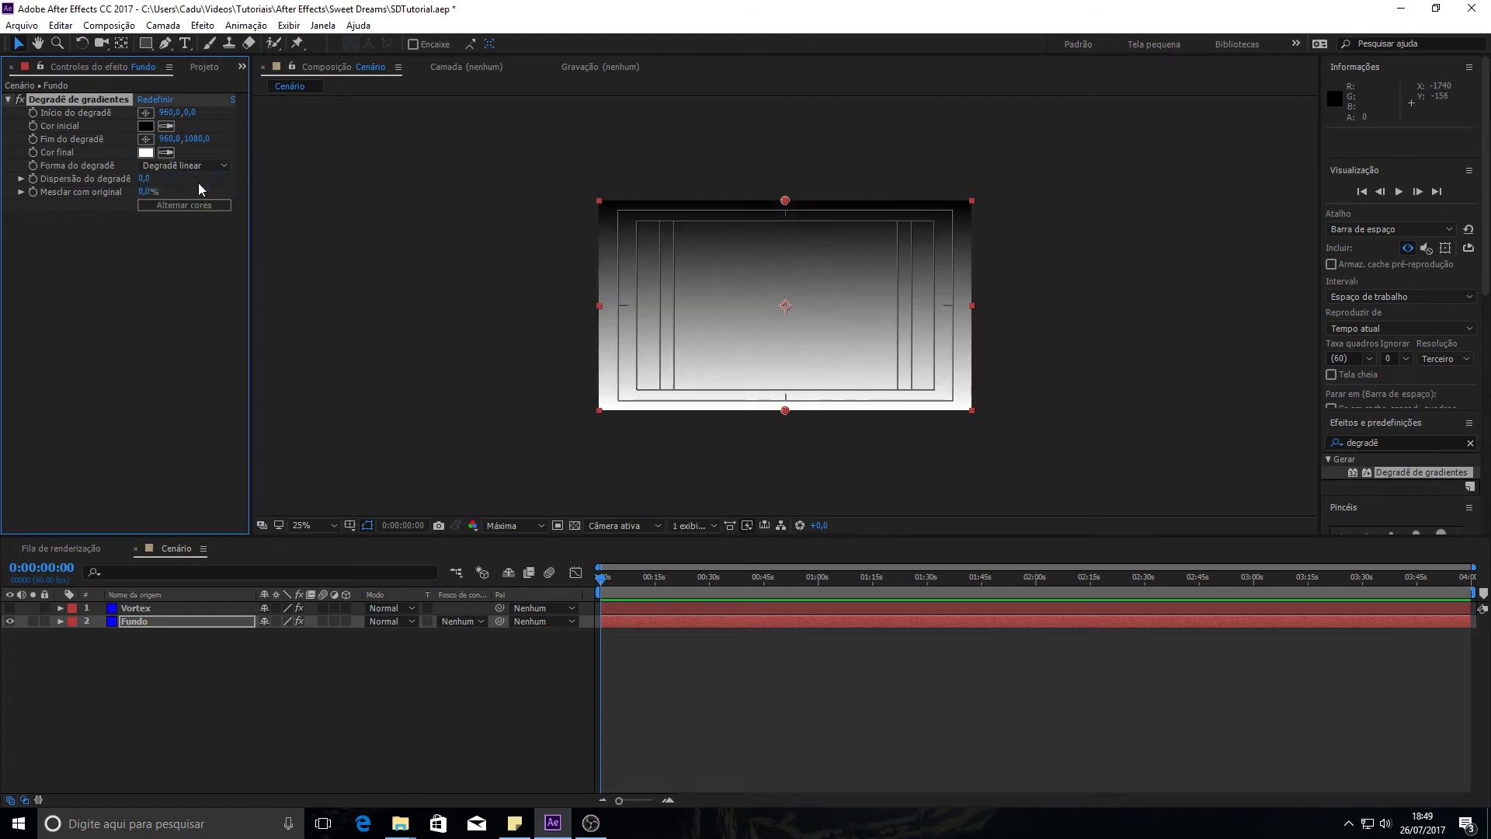
Set the gradient end colour to dark red B70000 and show Vortex again
left_click(146, 152)
mouse_move(244, 344)
left_mouse_down()
mouse_move(377, 257)
mouse_move(359, 358)
left_mouse_up()
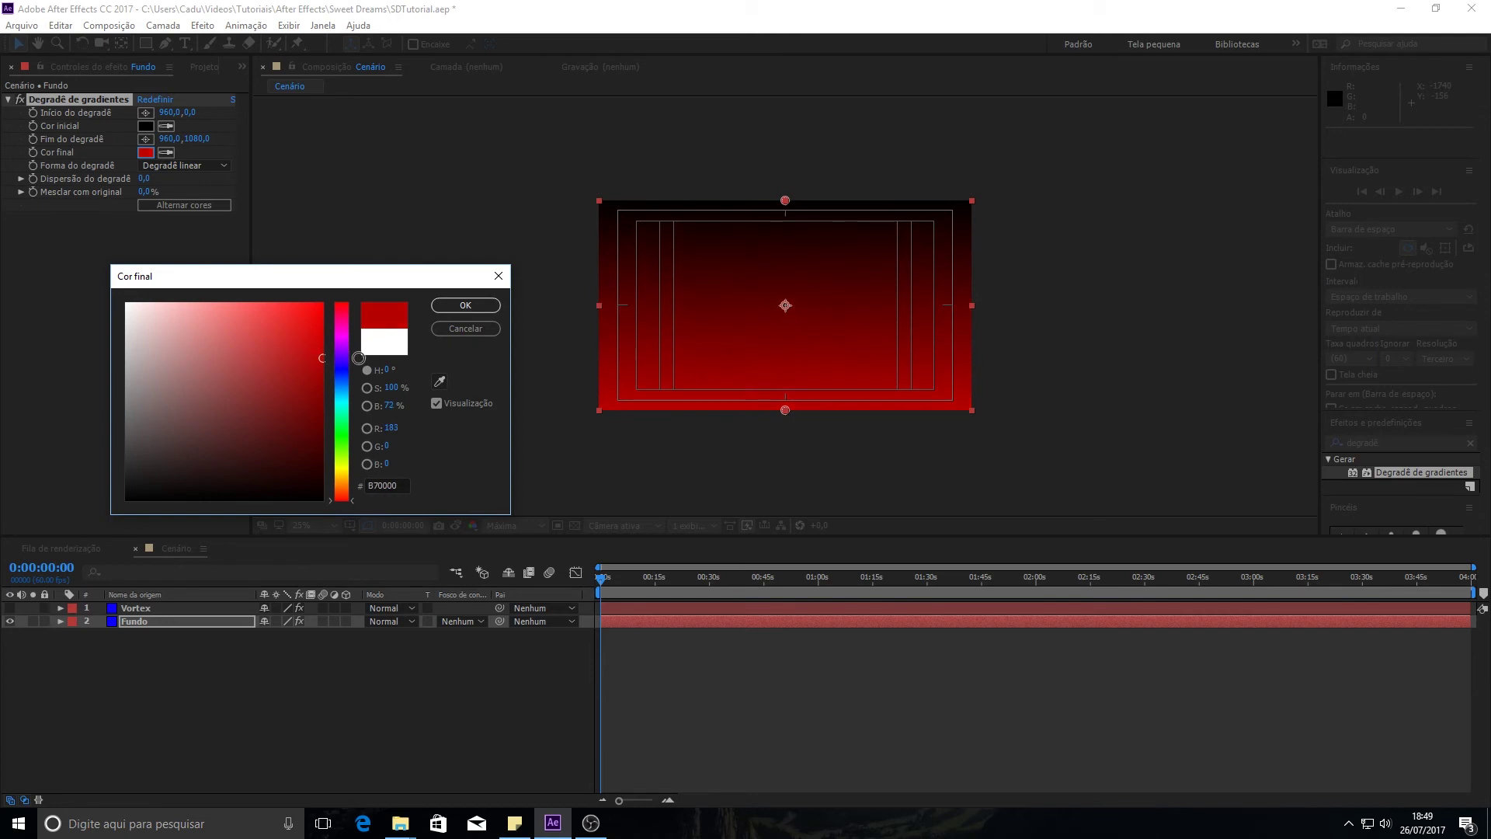
left_click(465, 305)
left_click(48, 319)
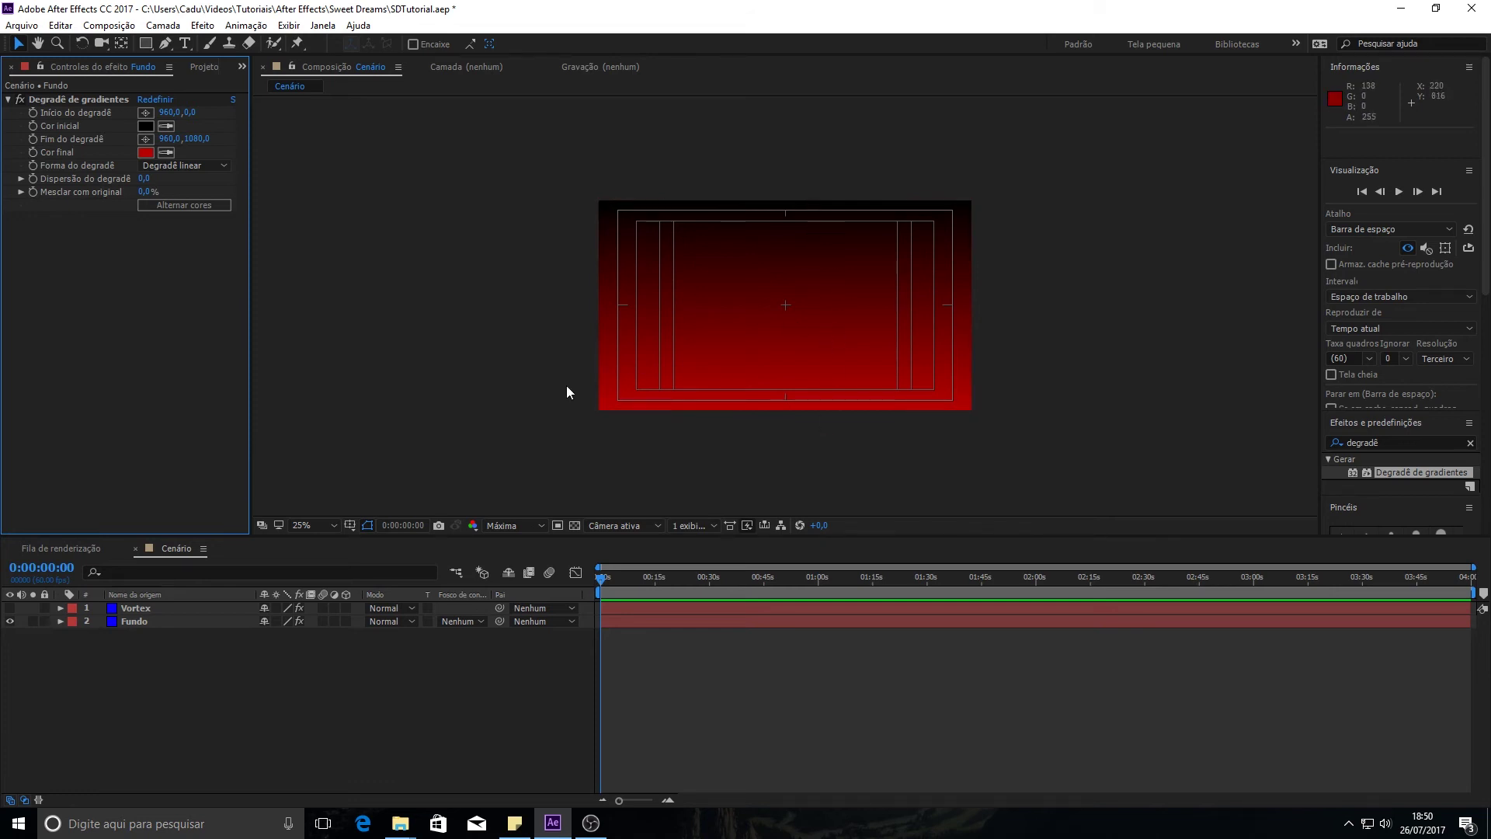
left_click(10, 608)
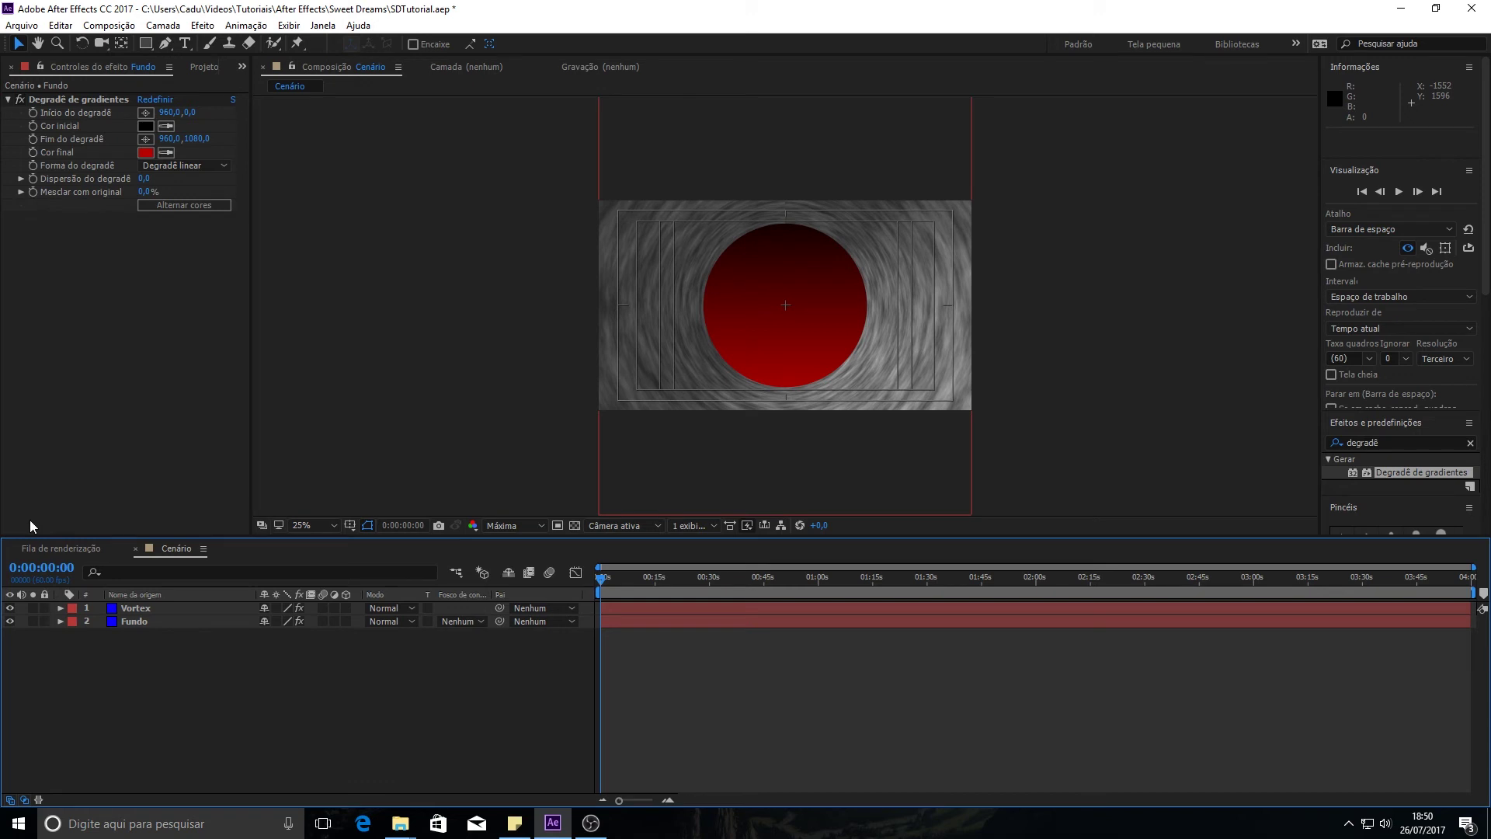
Set the Vortex layer's blending mode to Sobreposição and view the composition at 50%
left_click(404, 609)
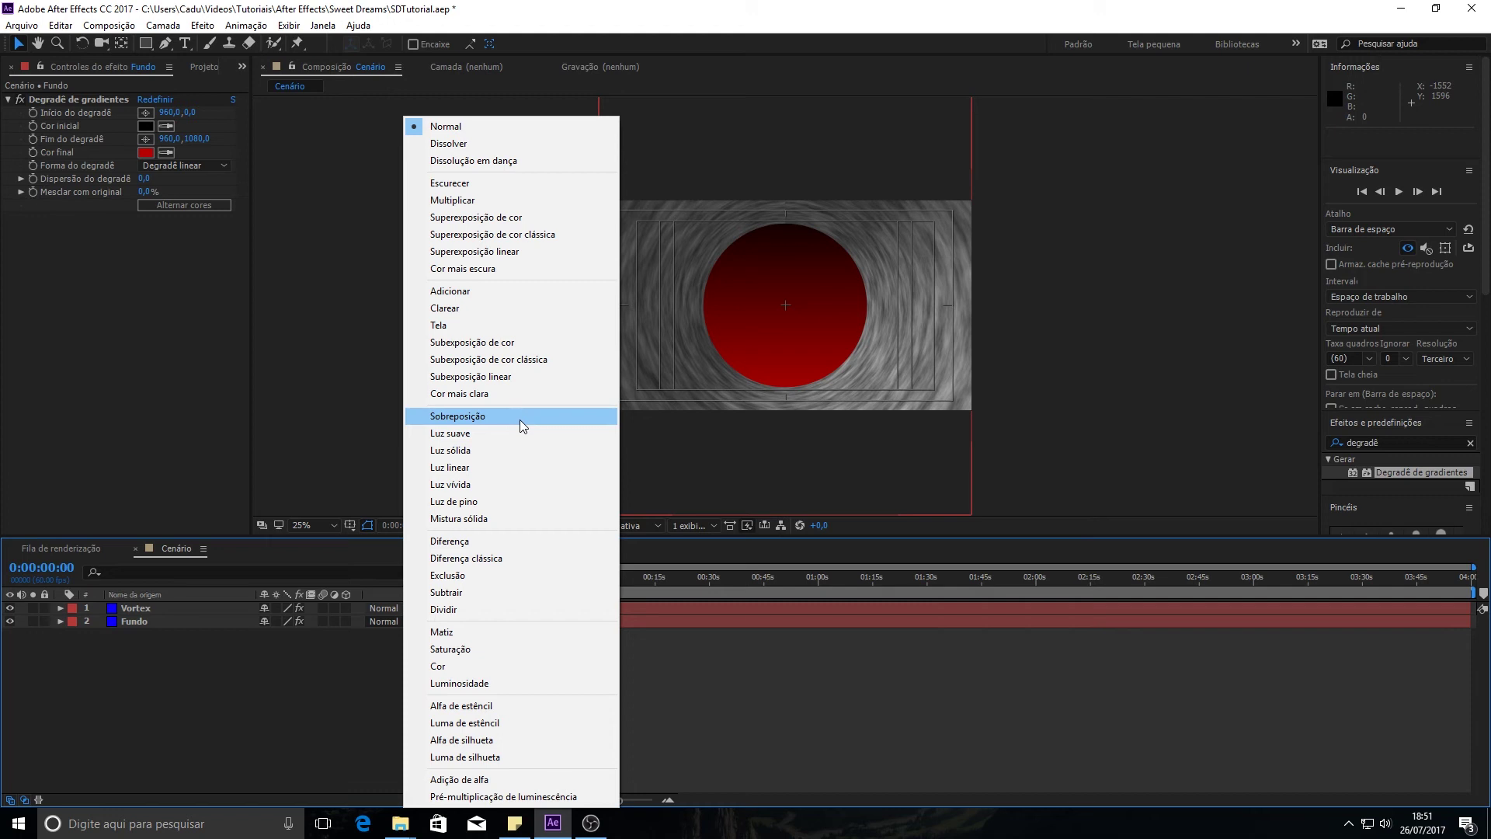
left_click(519, 420)
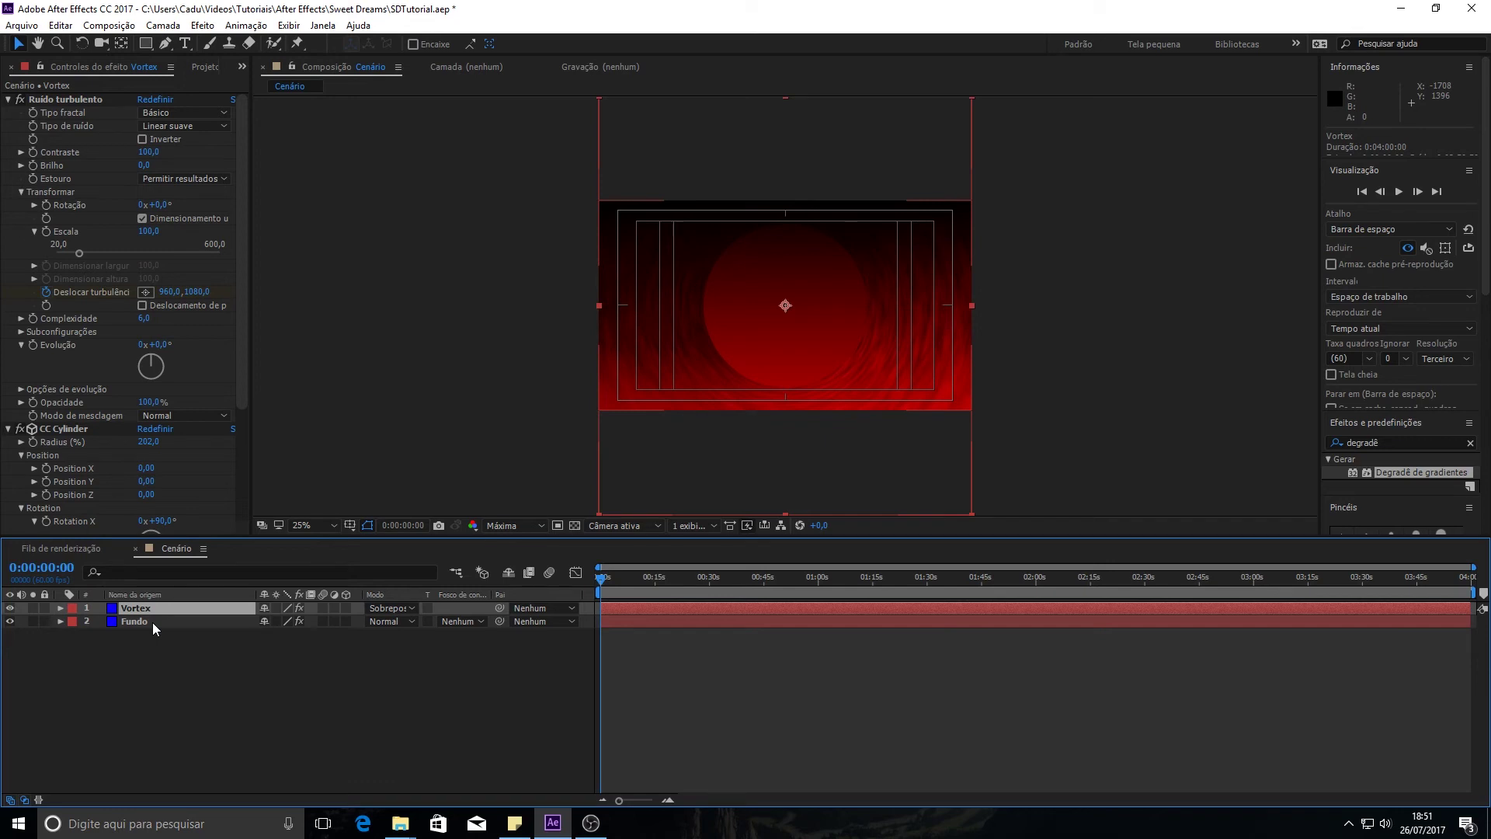
left_click(256, 221)
key("period")
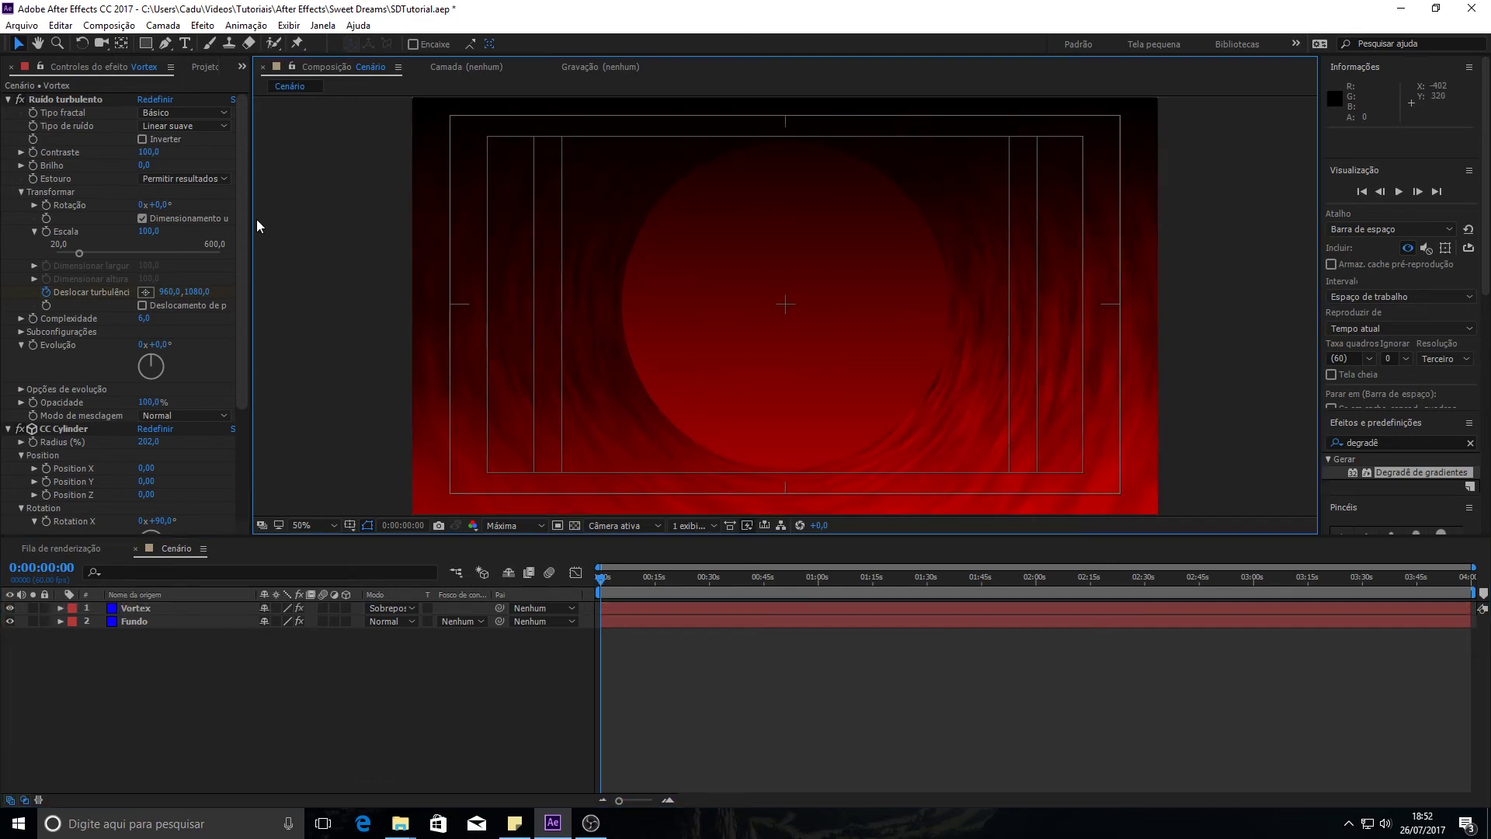
Compare the vortex without Fundo, then try raising Ruído turbulento contrast and brightness and undo both
left_click(10, 620)
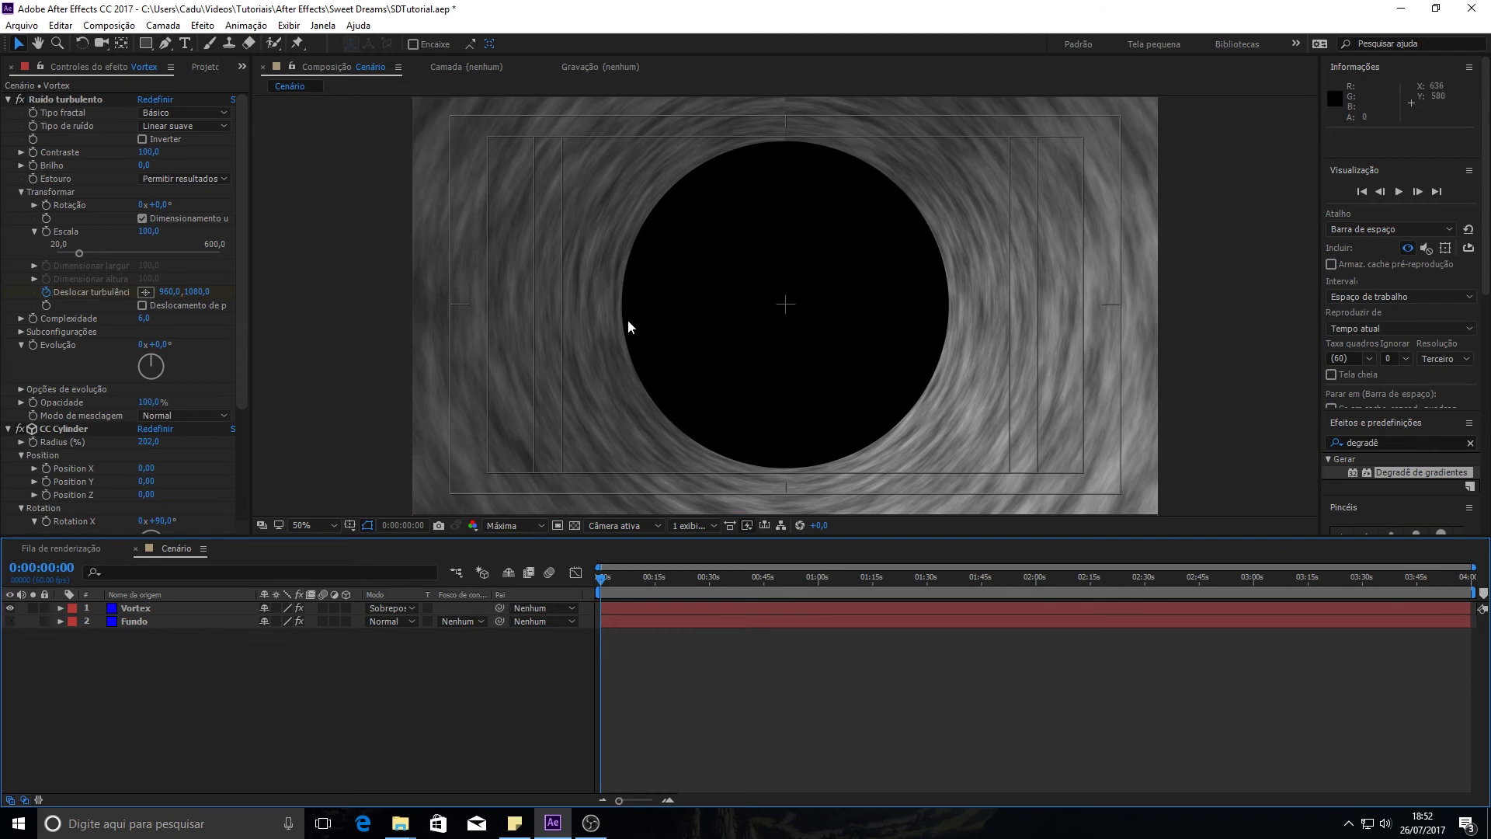
left_click(10, 620)
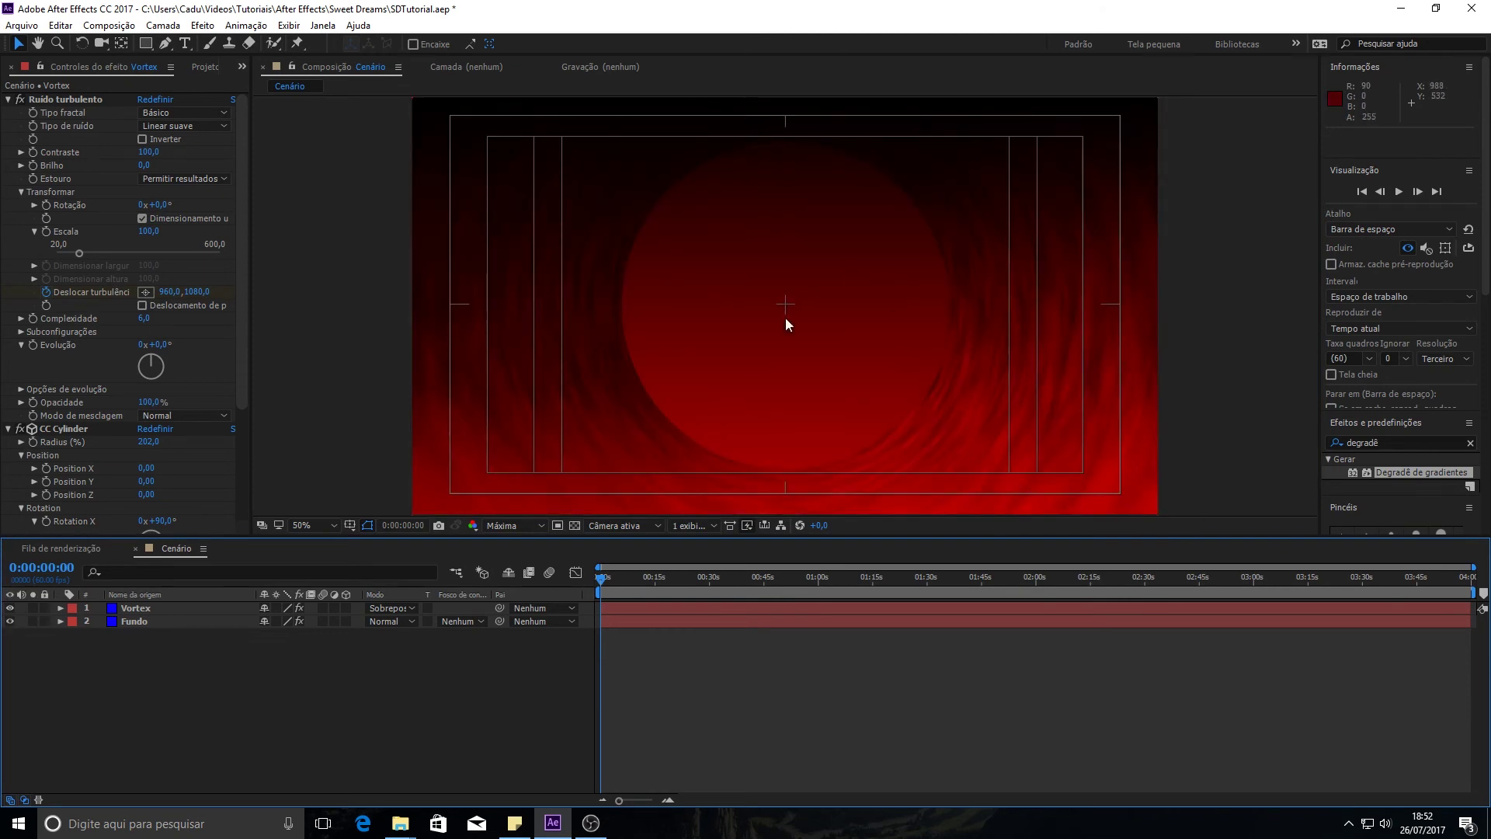
mouse_move(148, 156)
left_mouse_down()
mouse_move(612, 147)
mouse_move(262, 147)
left_mouse_up()
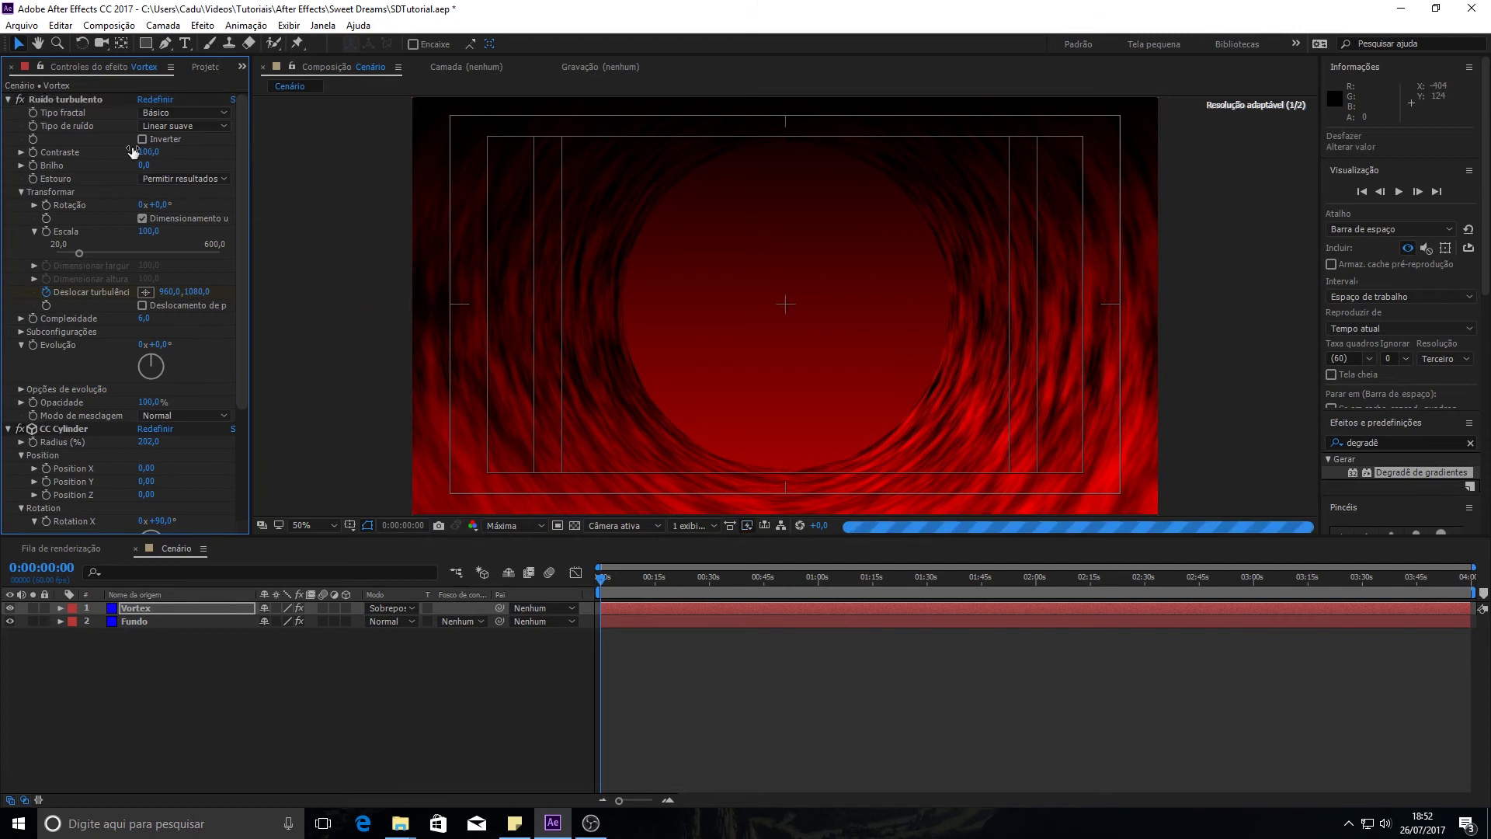
key("ctrl+z")
mouse_move(146, 165)
left_mouse_down()
mouse_move(183, 159)
mouse_move(124, 154)
mouse_move(157, 167)
left_mouse_up()
key("ctrl+z")
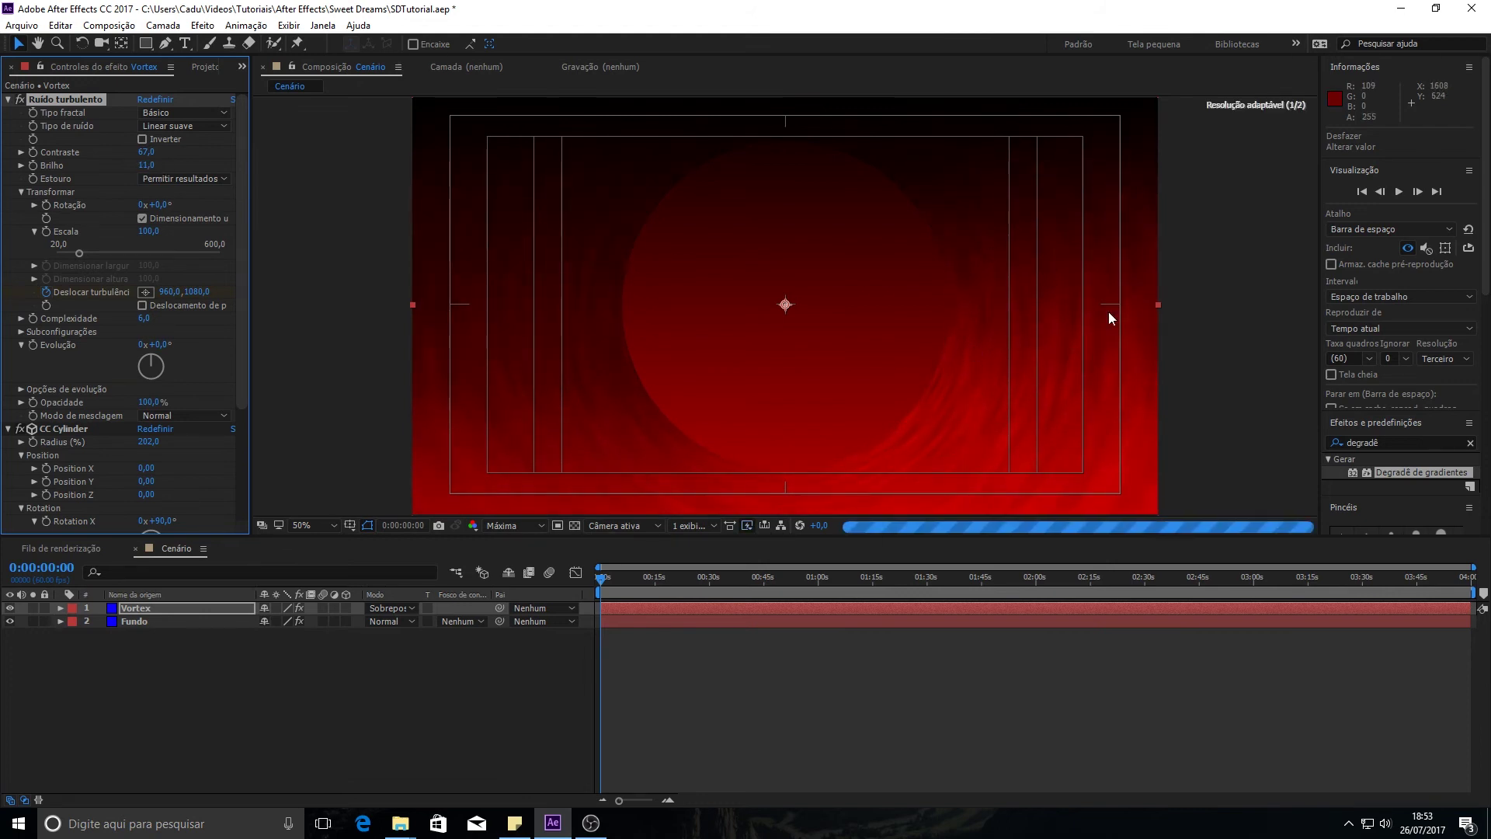
At 25% zoom, hide and show the Vortex layer to compare, then start a new solid
left_click(1205, 273)
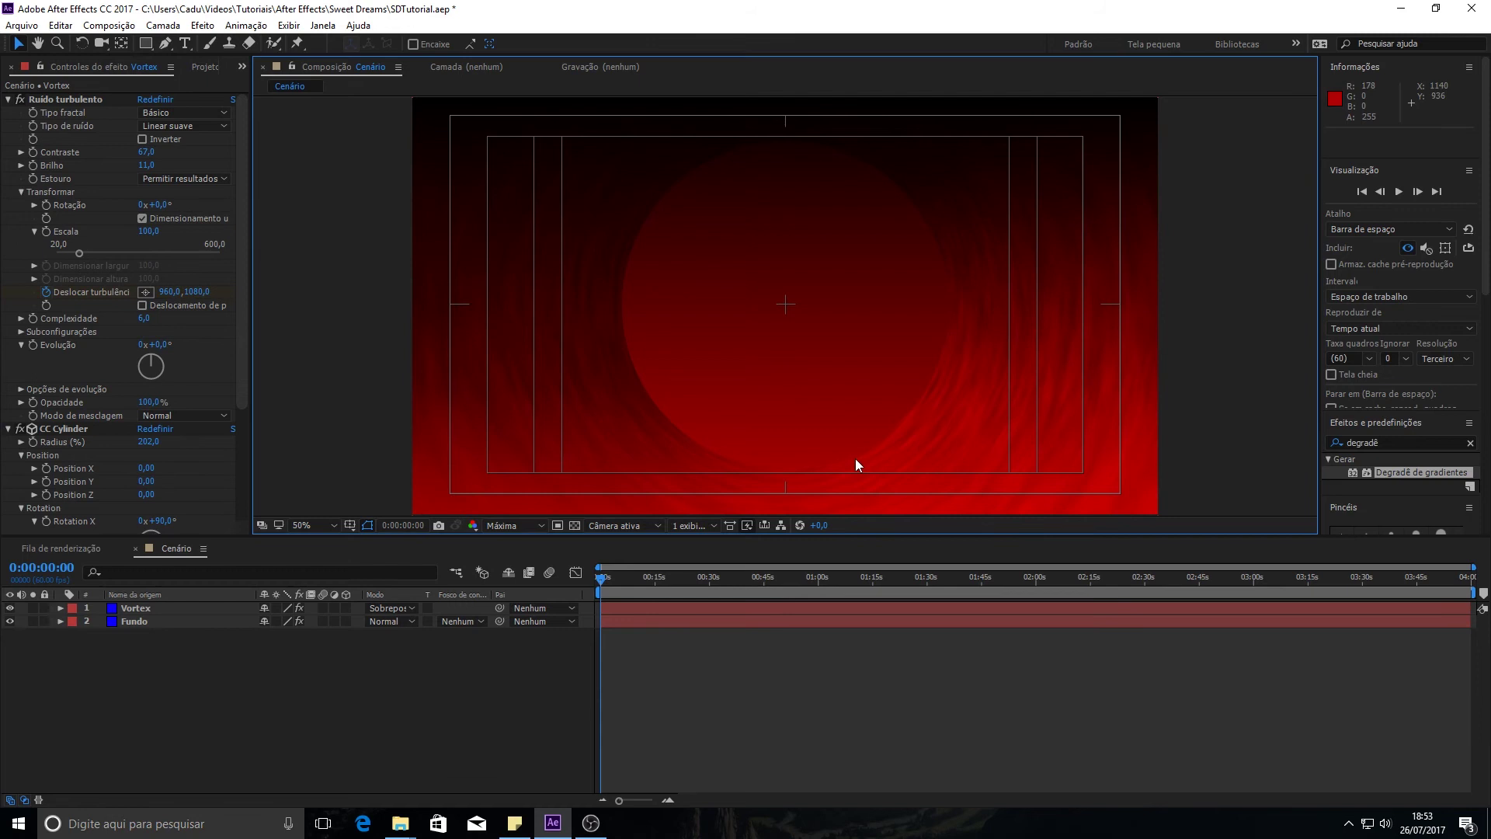
left_click(794, 417)
key("comma")
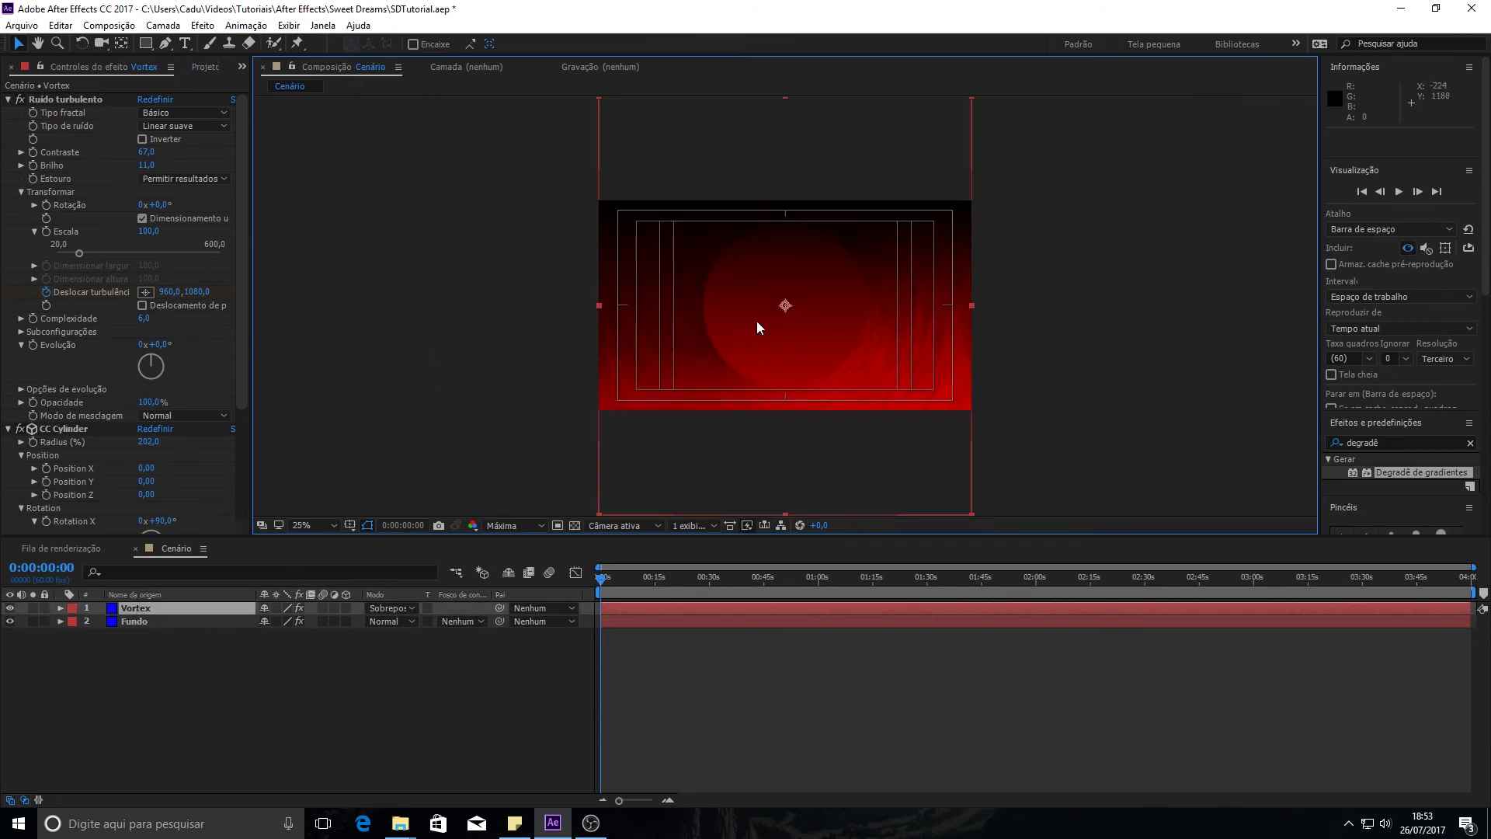
left_click(9, 609)
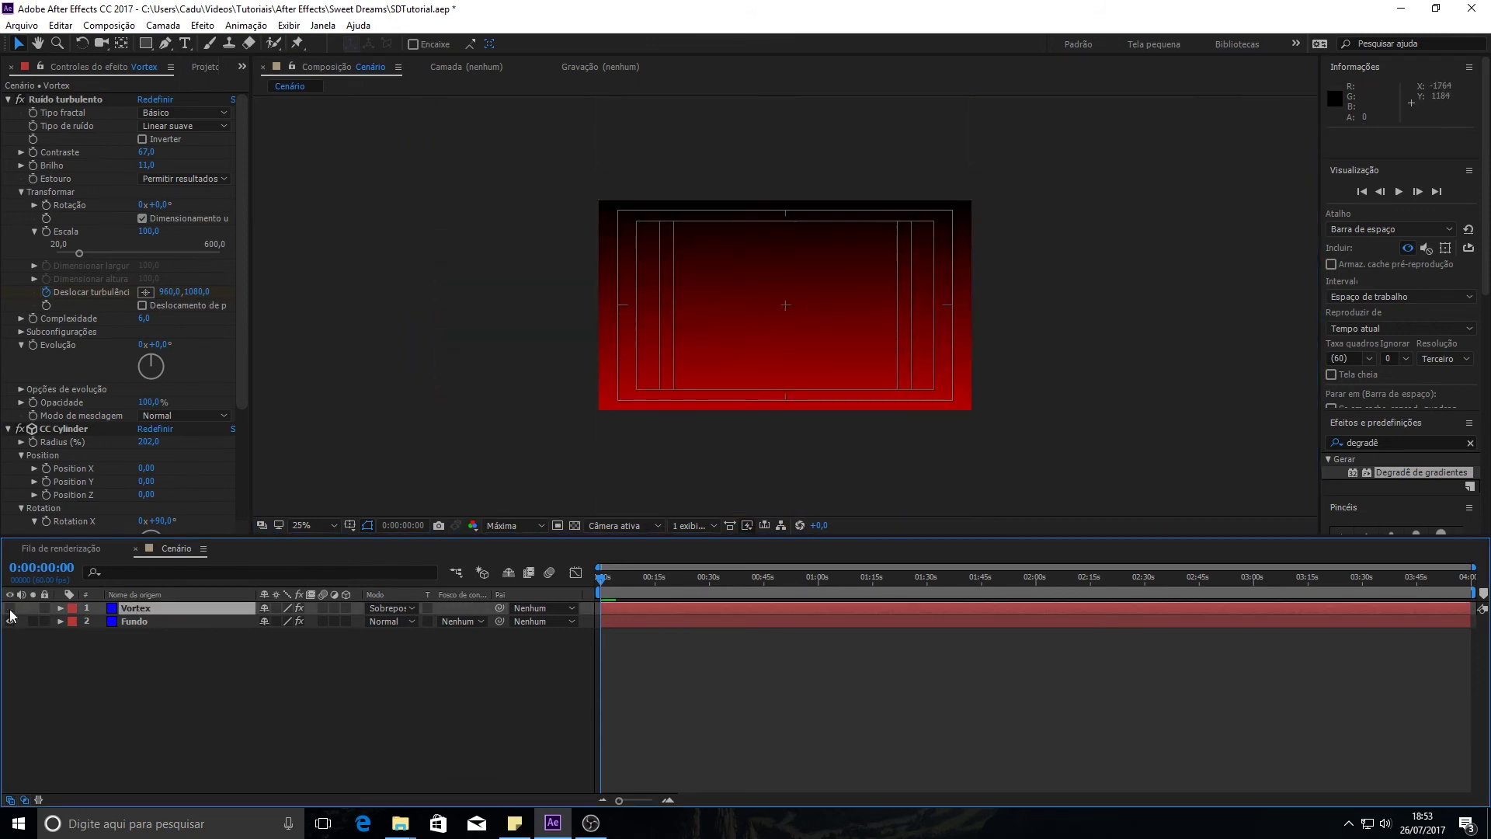
left_click(11, 611)
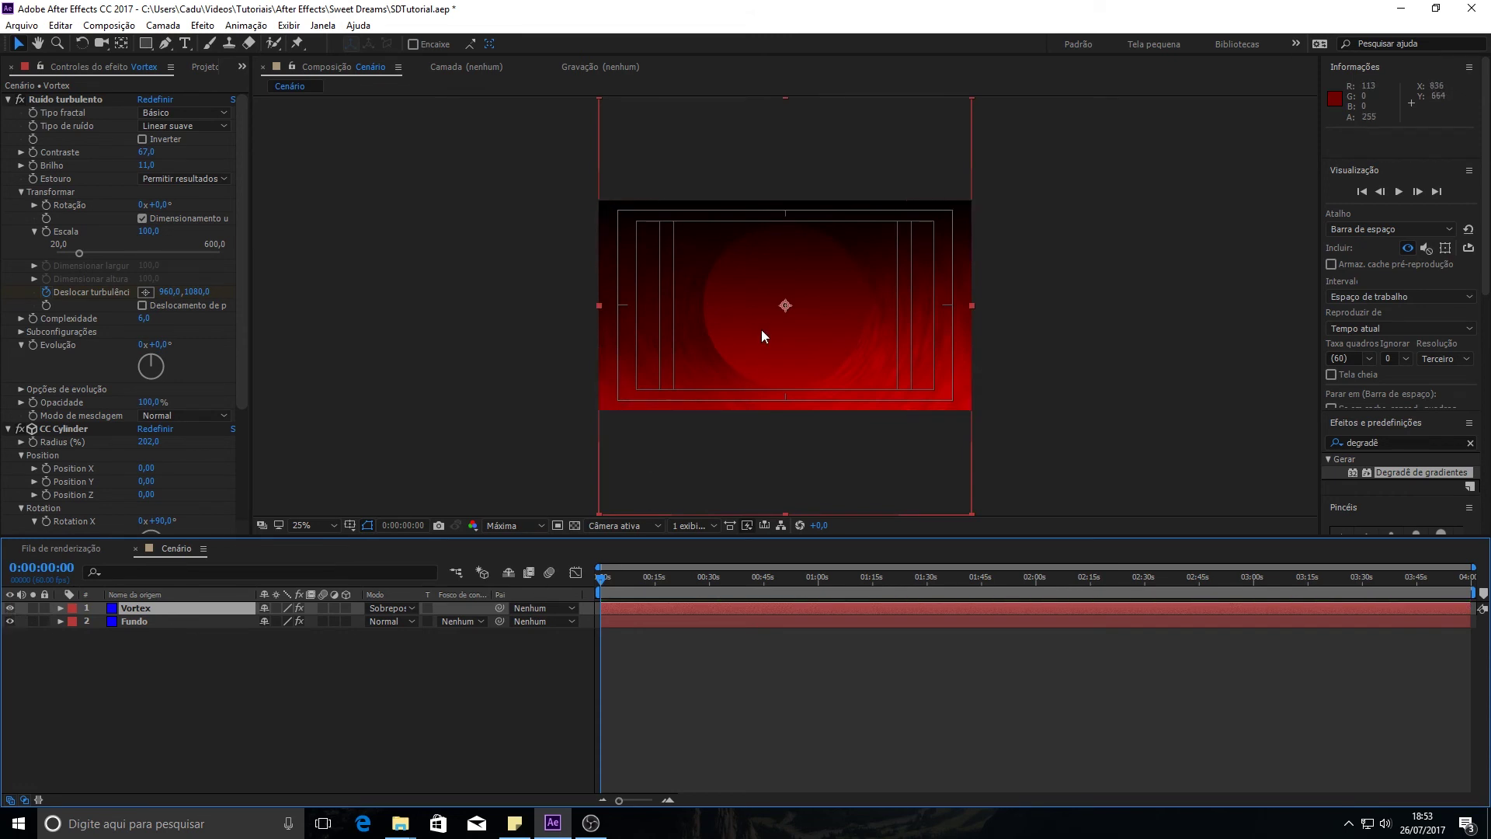
left_click(1037, 240)
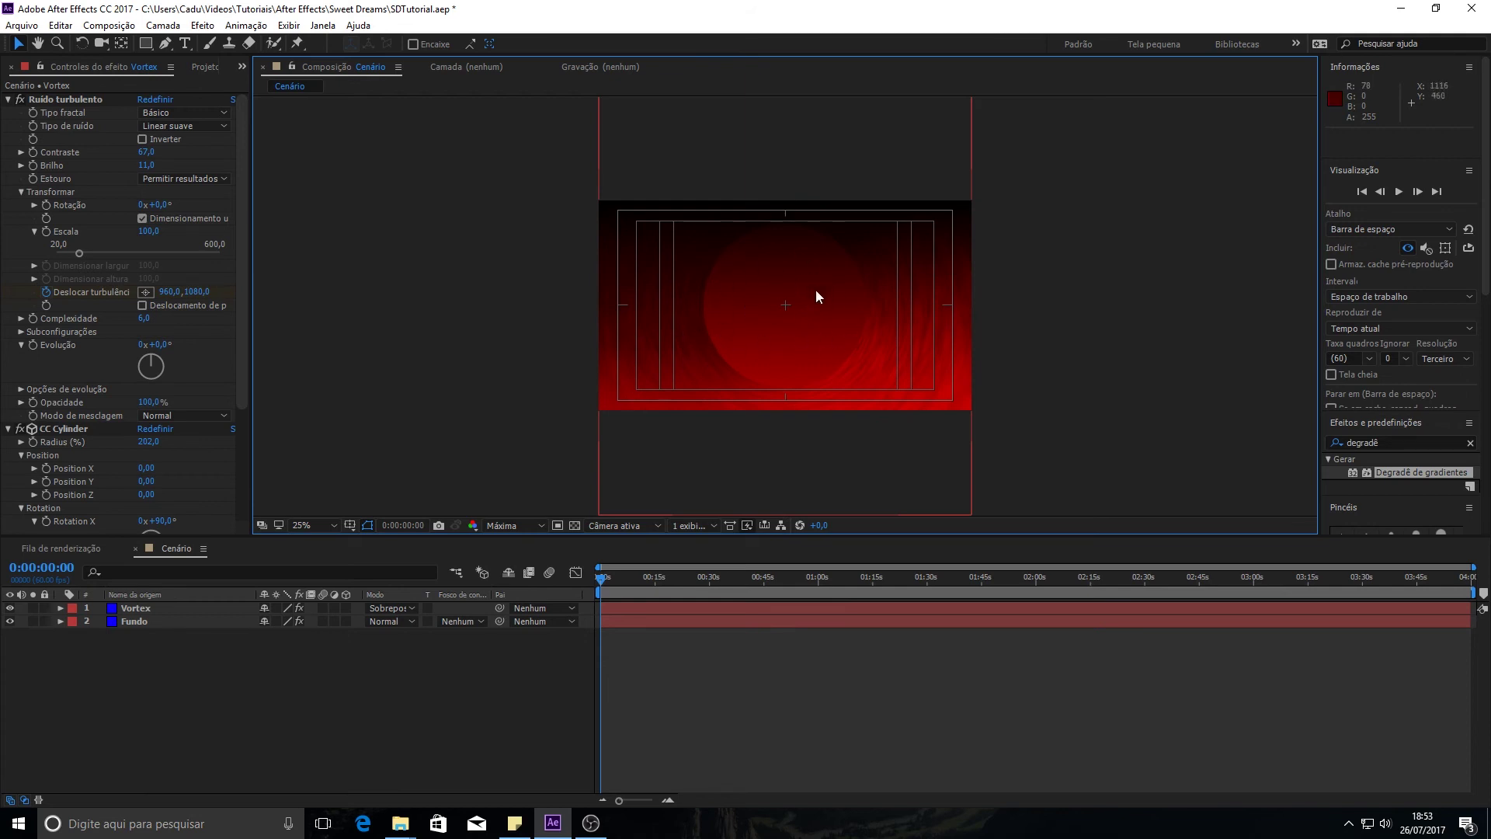
left_click(230, 679)
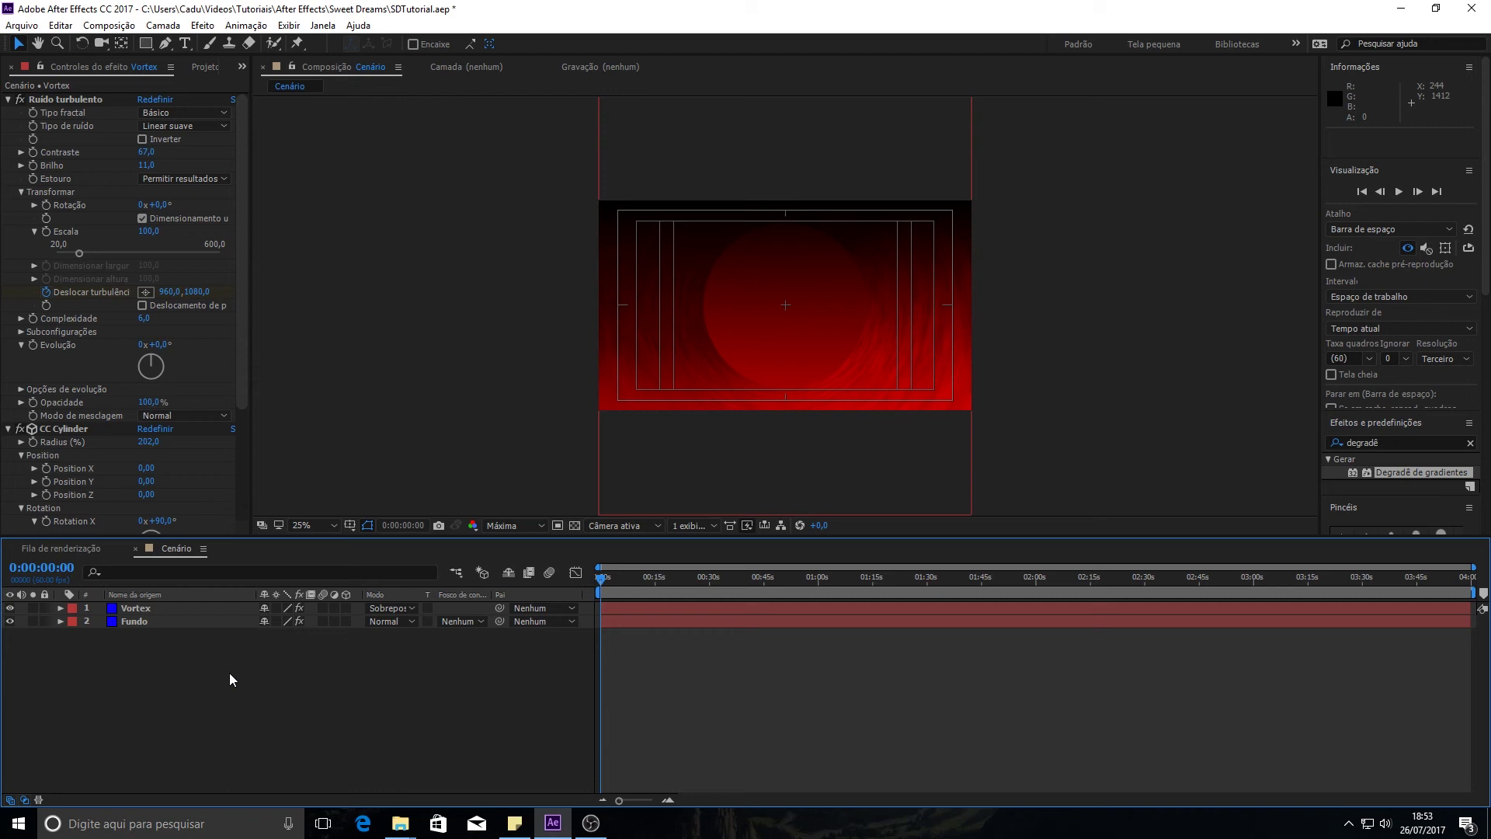
key("ctrl+y")
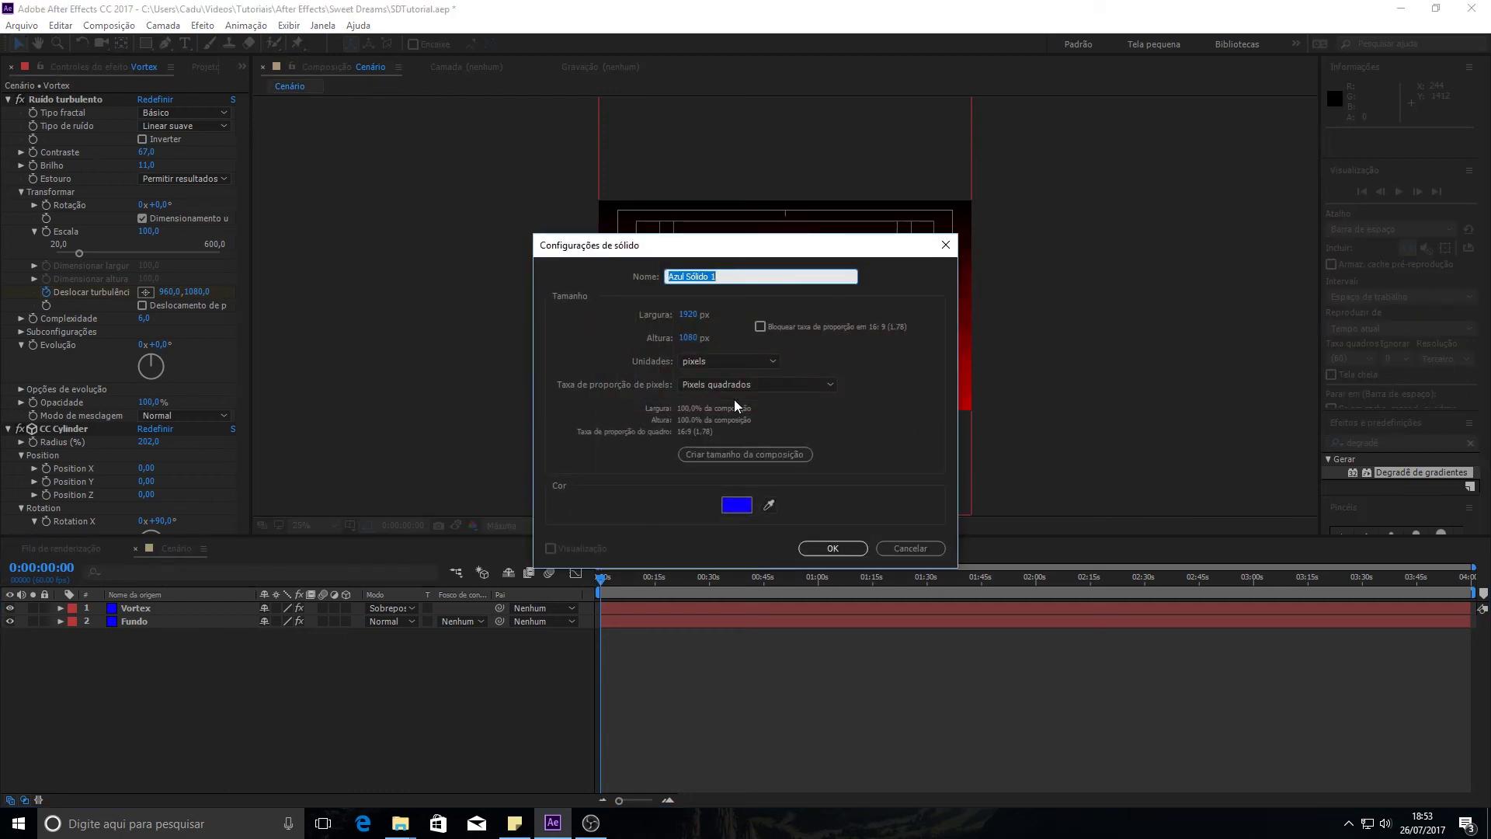
Create a full-frame black (000000) solid named Cria-buraco
type("Fundo")
key("ctrl+a")
type("C")
left_click(736, 505)
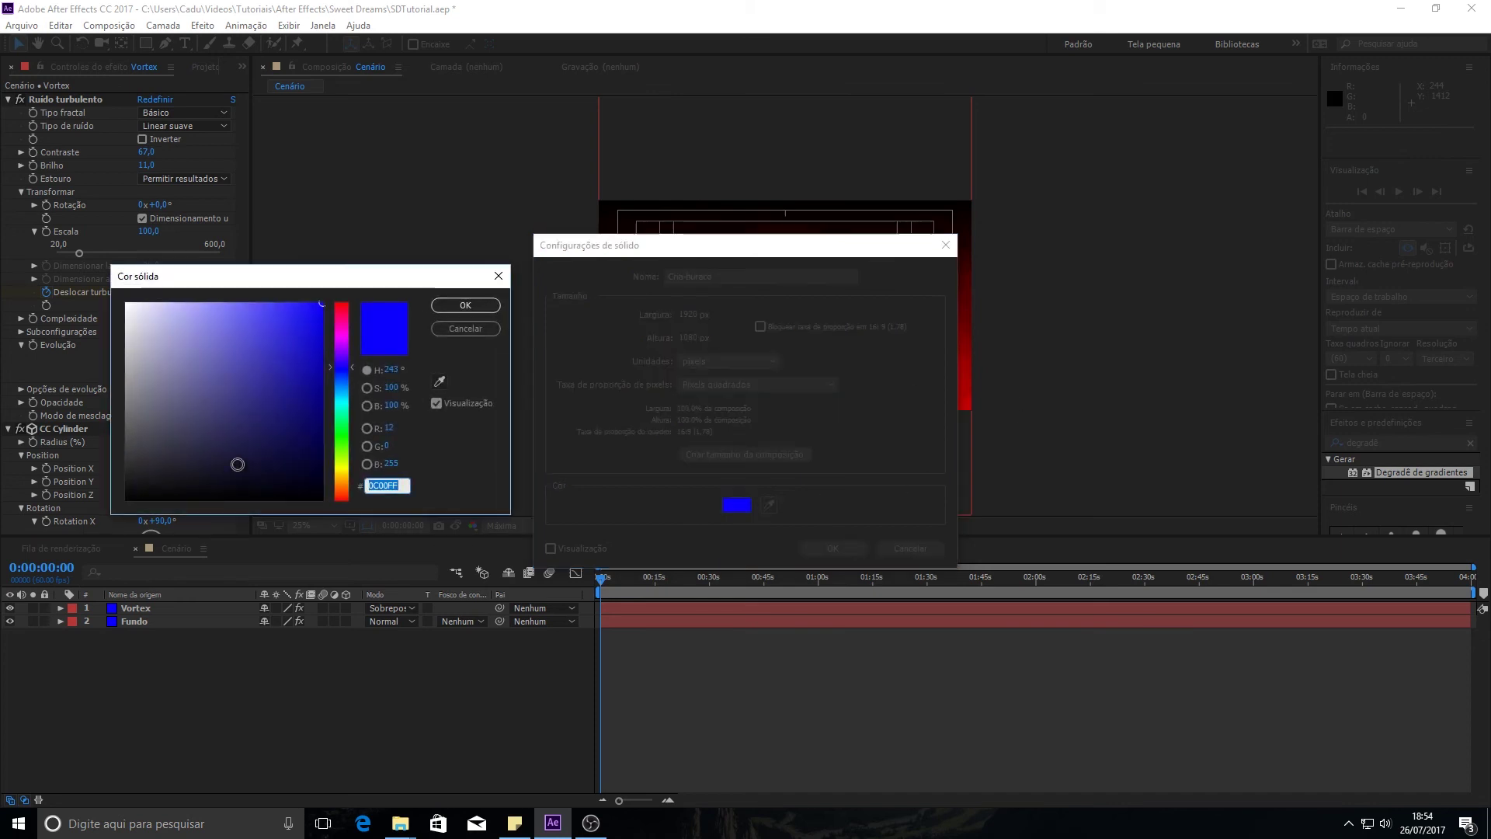
left_click_drag(243, 345, 392, 536)
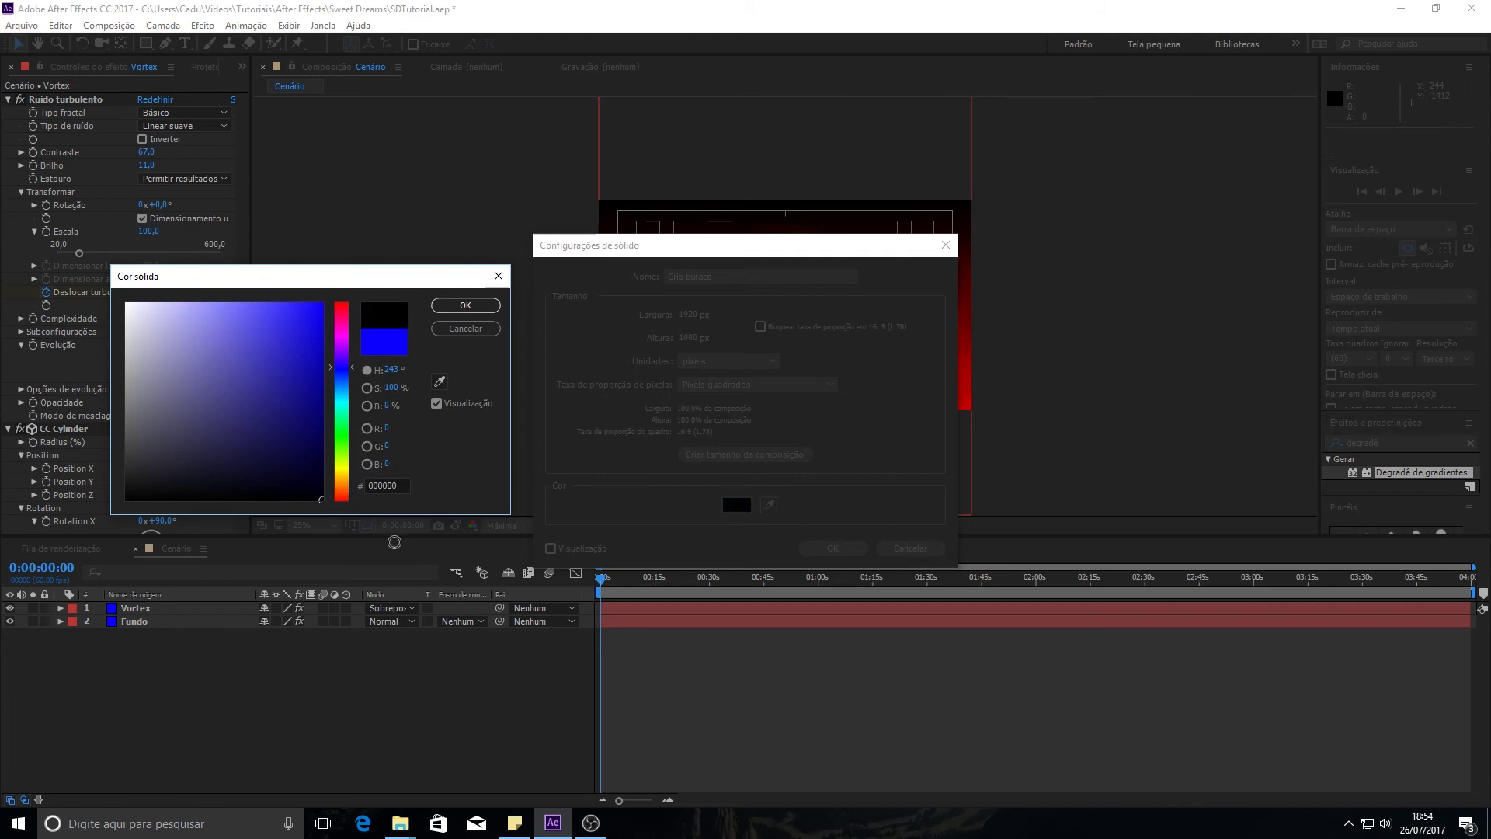
left_click(466, 305)
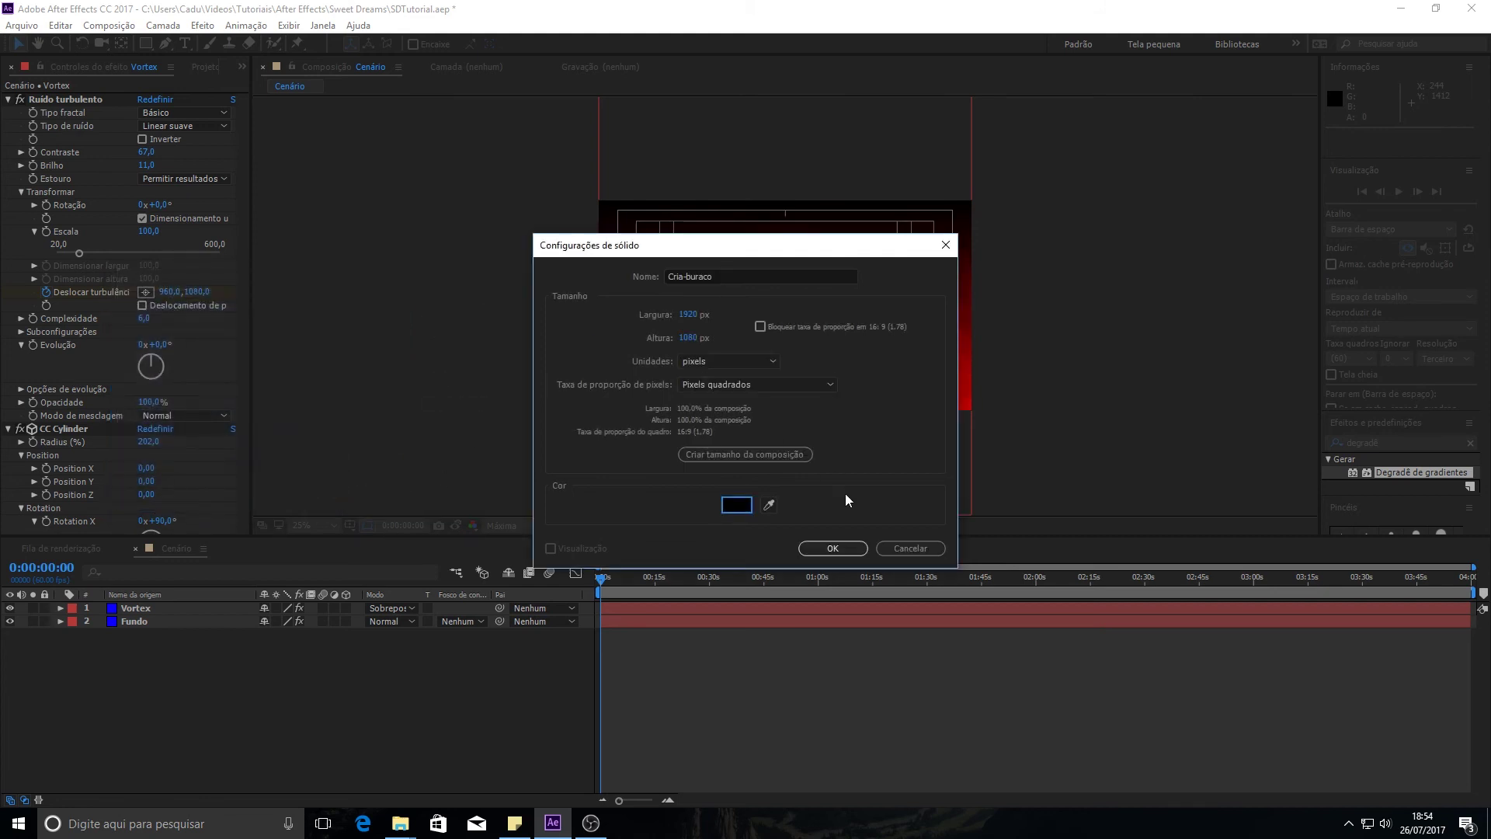
left_click(835, 547)
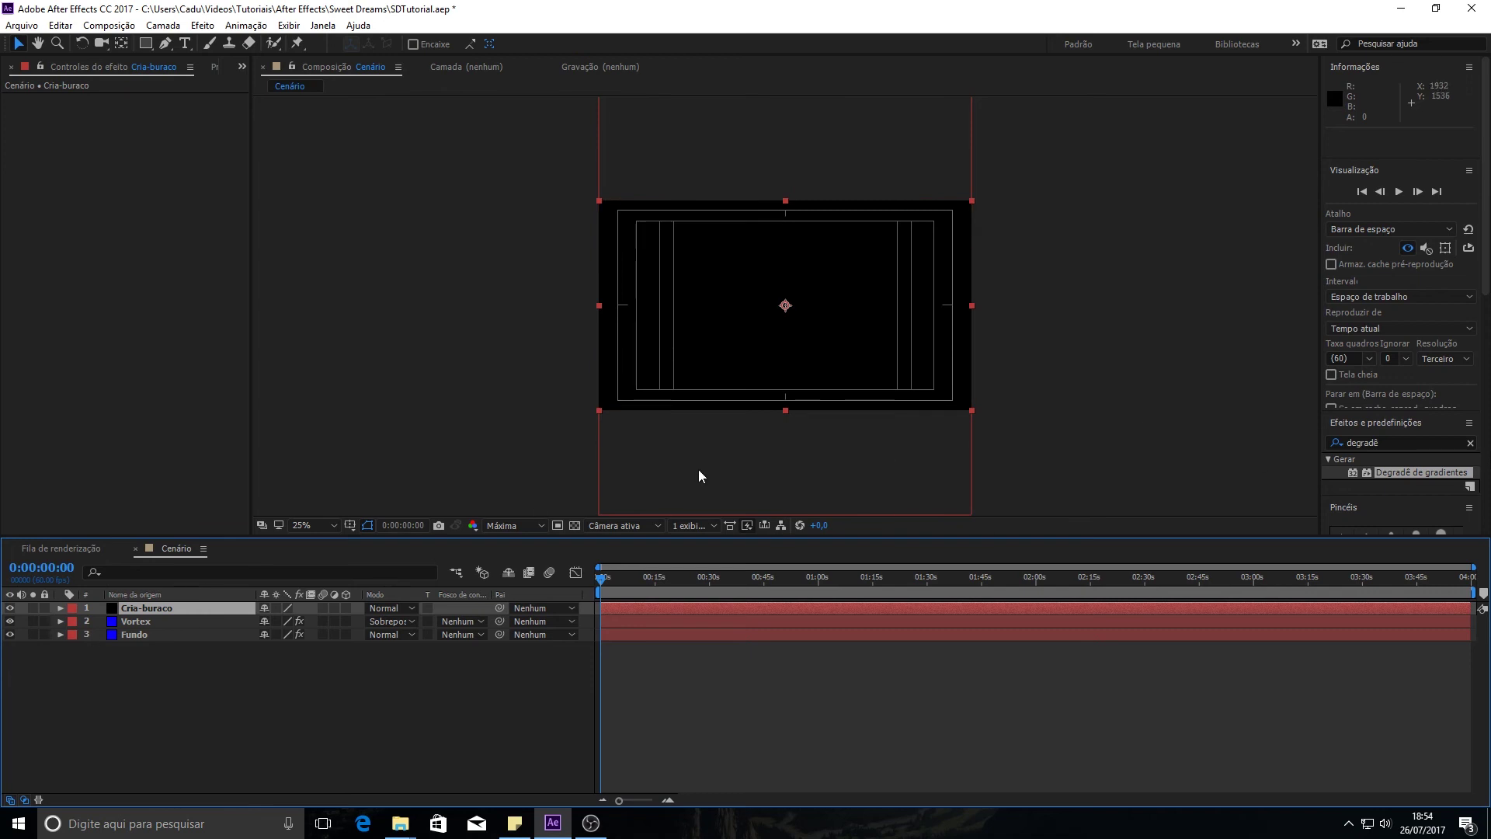
Search Effects & Presets for 'preenc'
left_click(1431, 443)
double_click(1431, 443)
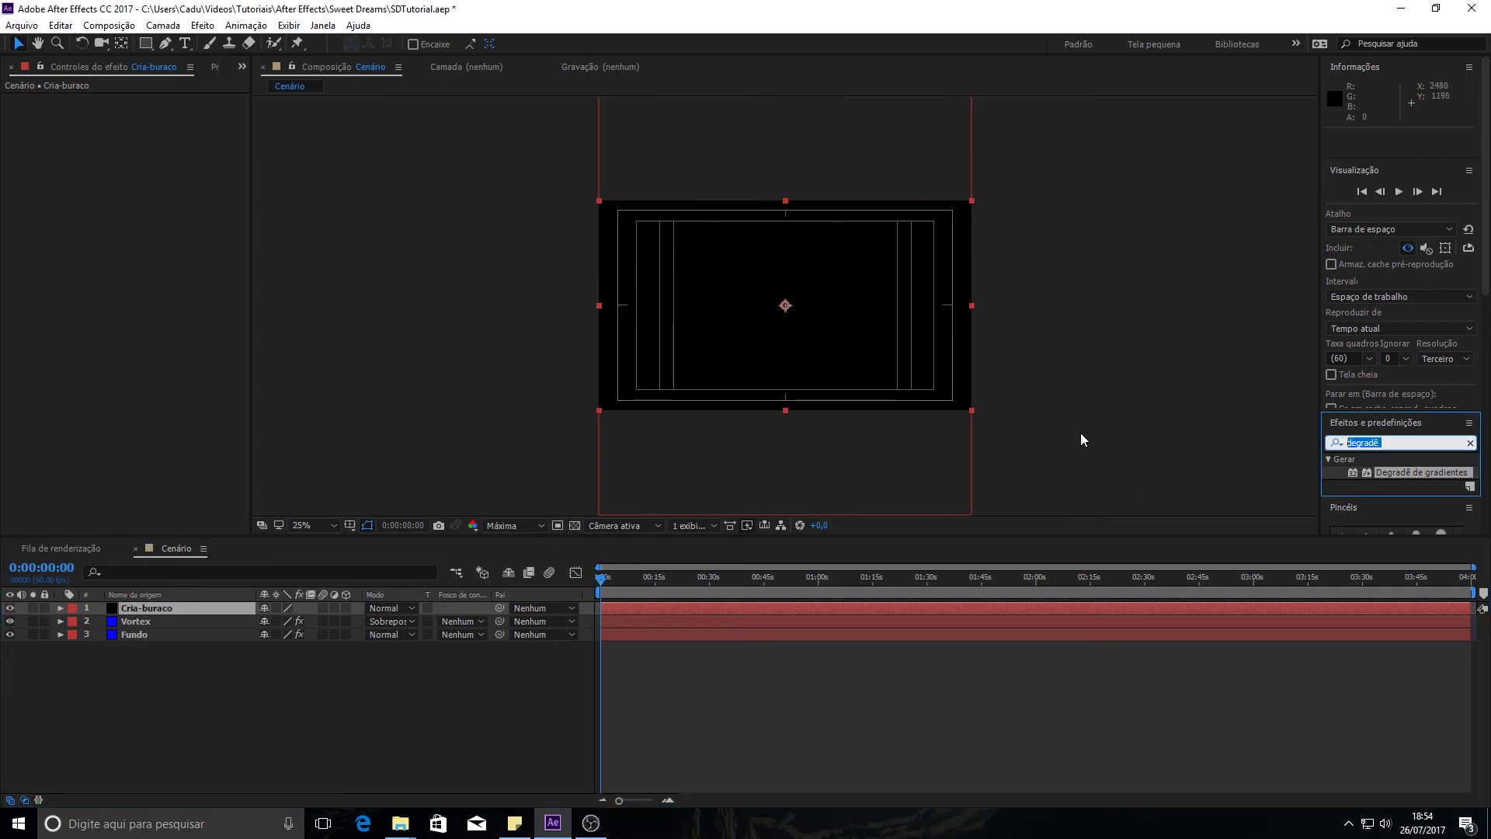
type("preenc")
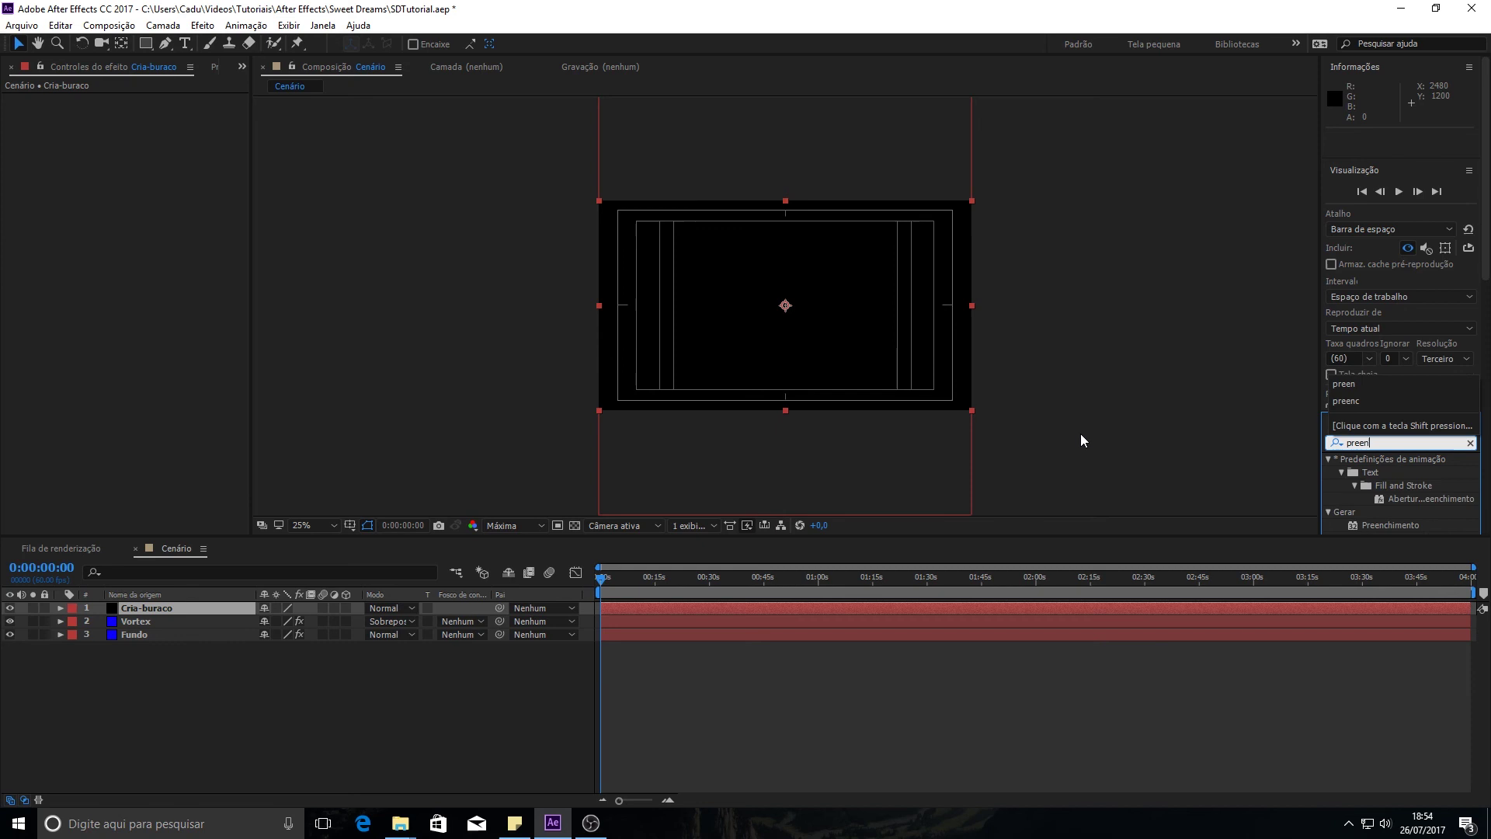
Apply the Preenchimento effect to Cria-buraco with its Cor set to black
left_click_drag(1415, 521, 138, 609)
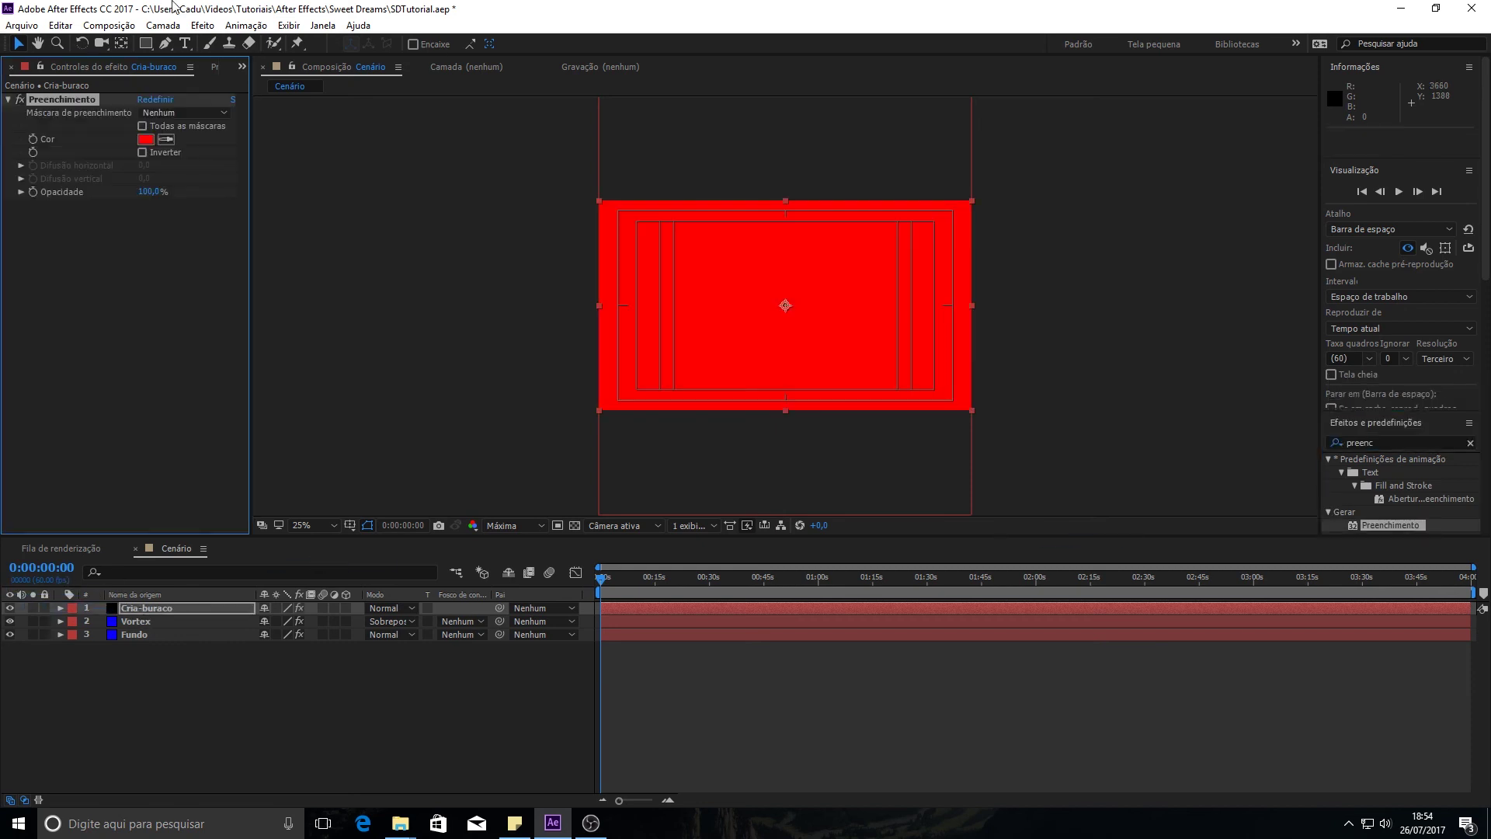
left_click(146, 139)
mouse_move(209, 476)
left_mouse_down()
mouse_move(323, 463)
mouse_move(322, 501)
left_mouse_up()
left_click(458, 306)
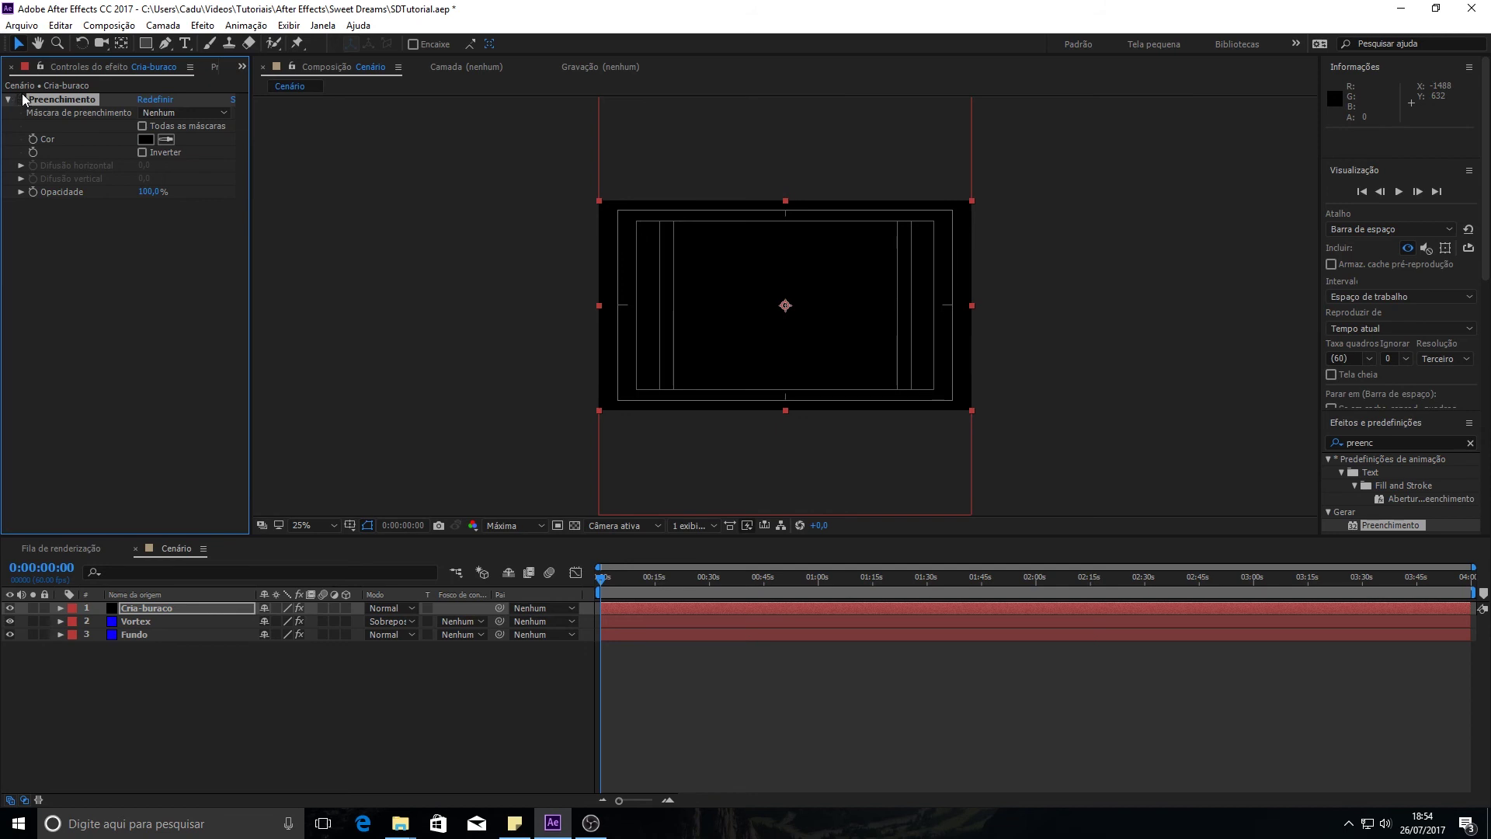
left_click(488, 765)
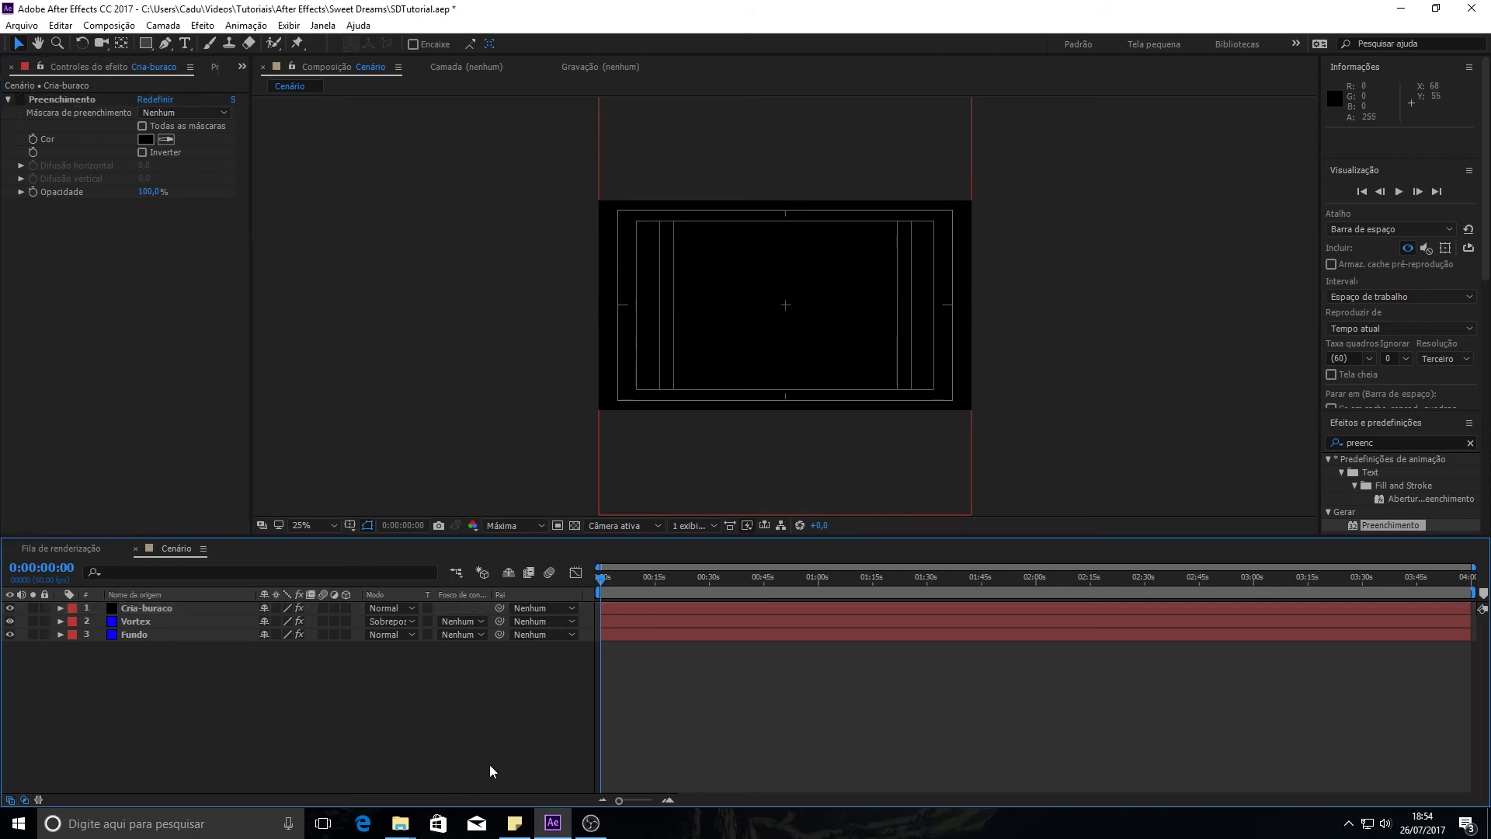
left_click(168, 612)
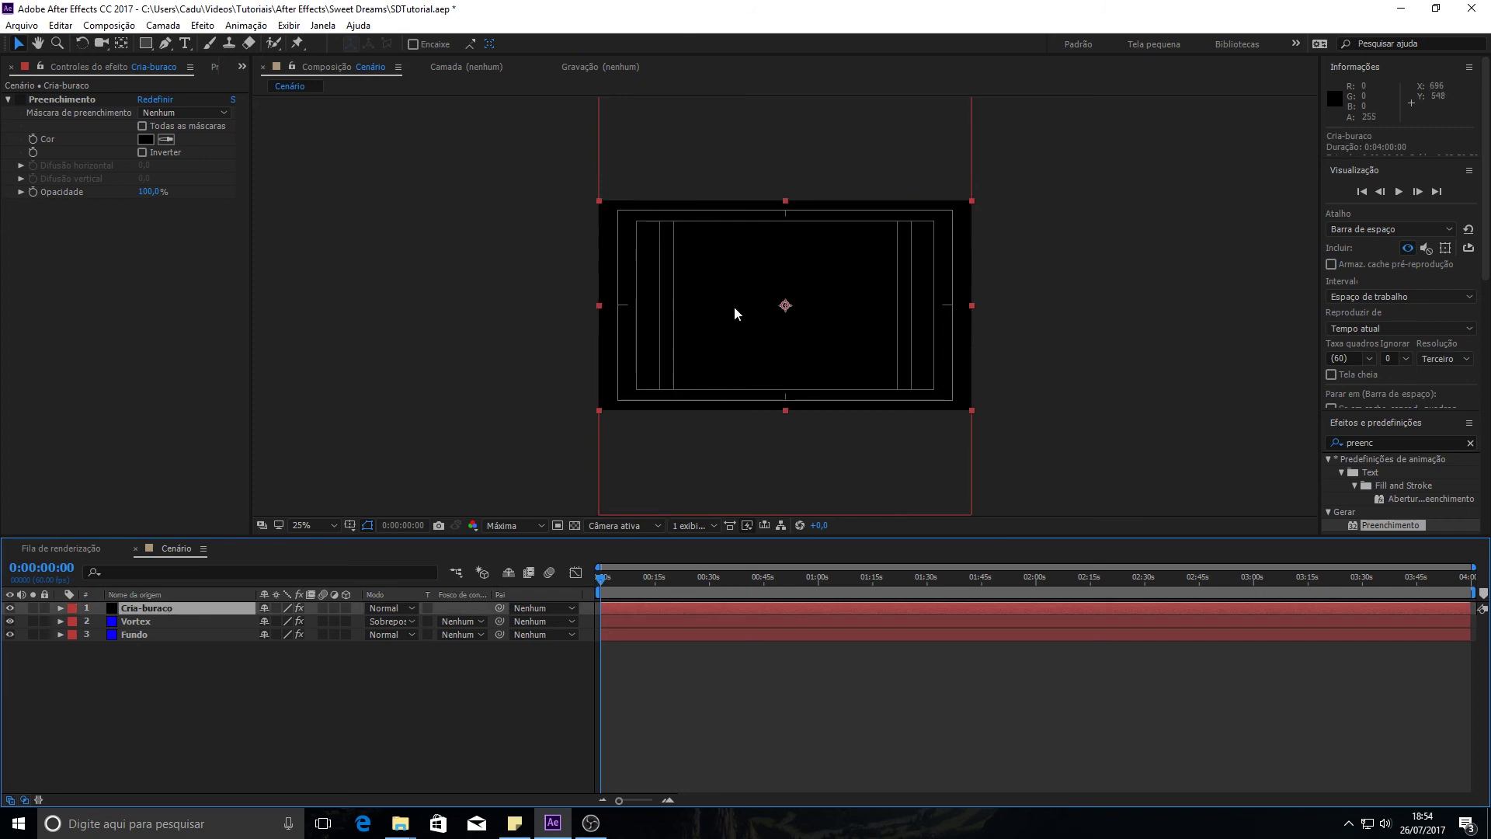
left_click(165, 43)
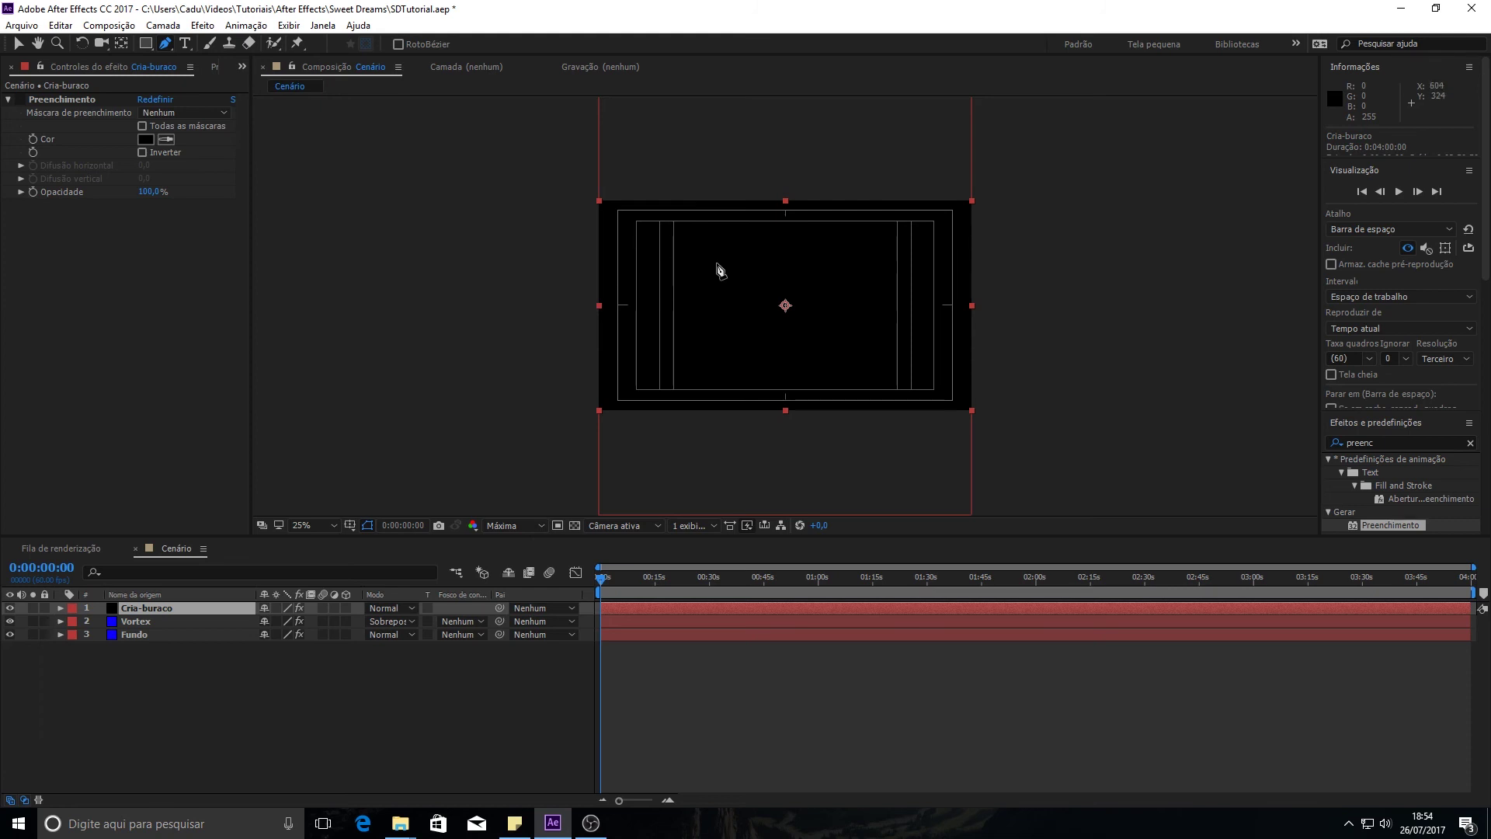
Draw a trial five-point polygon mask on Cria-buraco, undo it, and choose Ferramenta Elipse
left_click(755, 267)
left_click(713, 318)
left_click(751, 358)
left_click(831, 342)
left_click(853, 290)
left_click(755, 268)
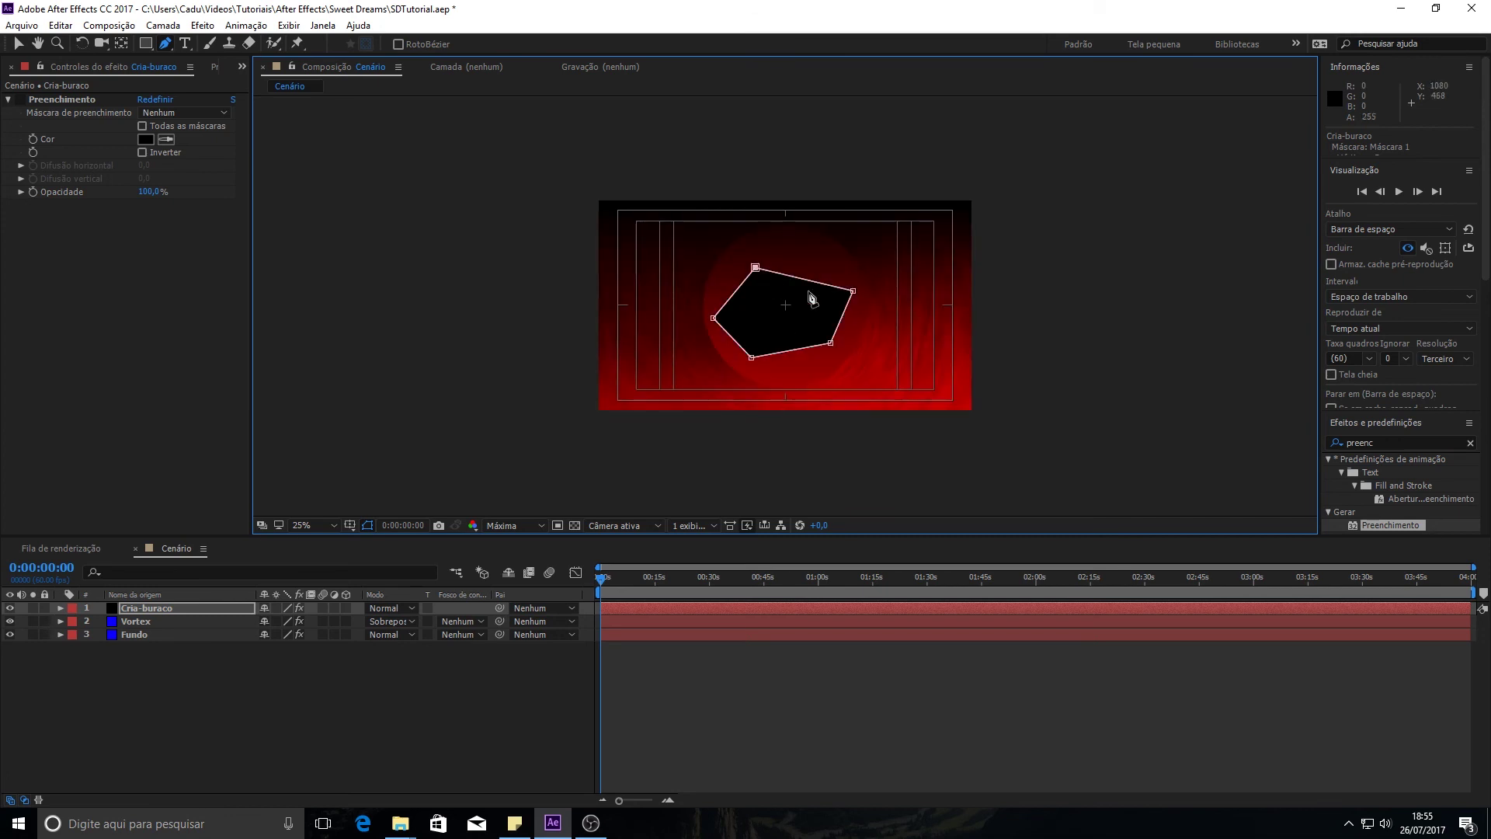
key("ctrl+z")
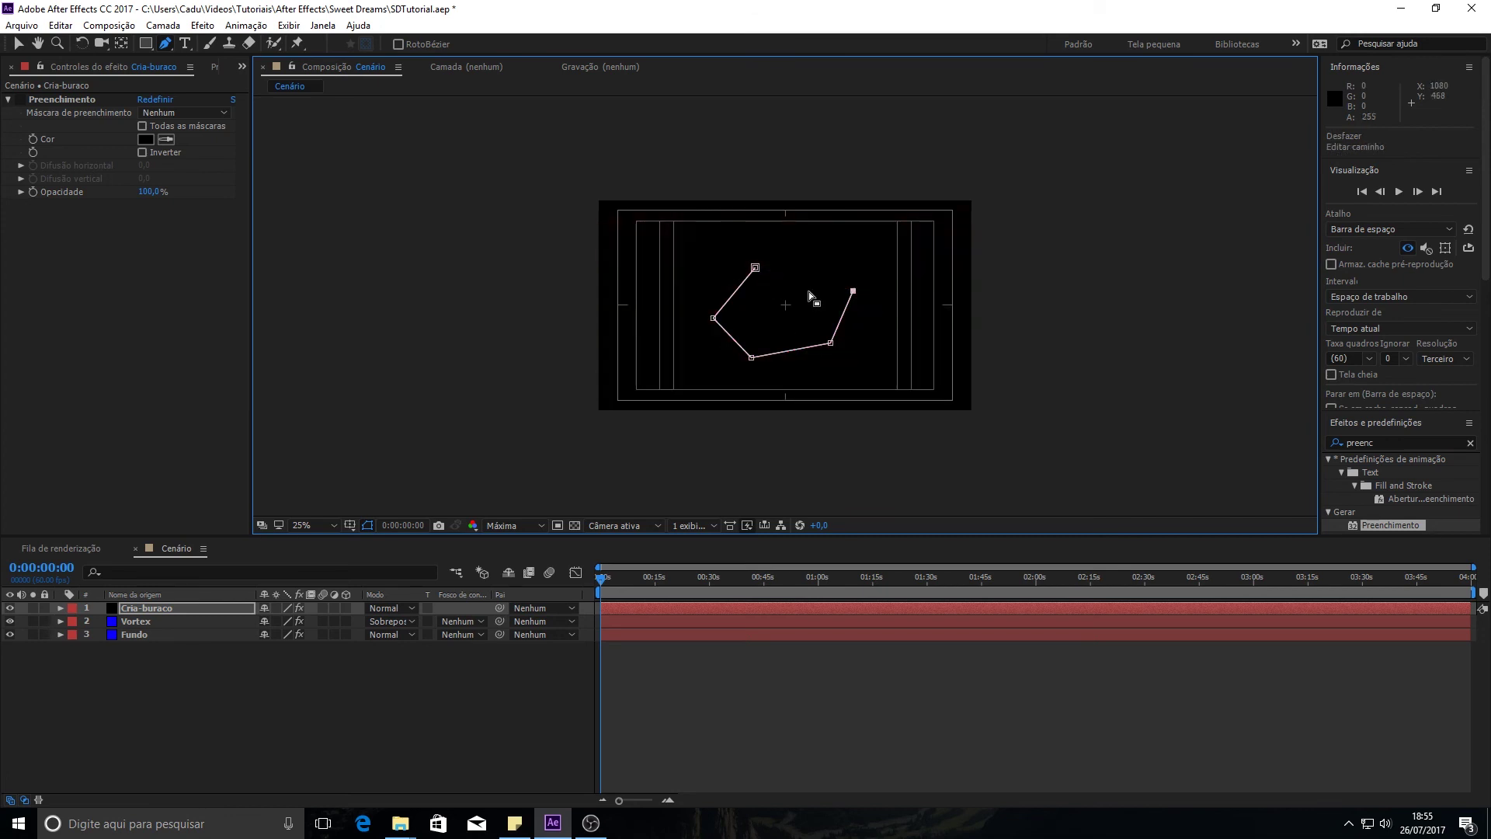
key("ctrl+z")
key("ctrl+z")
key("ctrl+z")
key("ctrl+z")
key("ctrl+z")
key("ctrl+z")
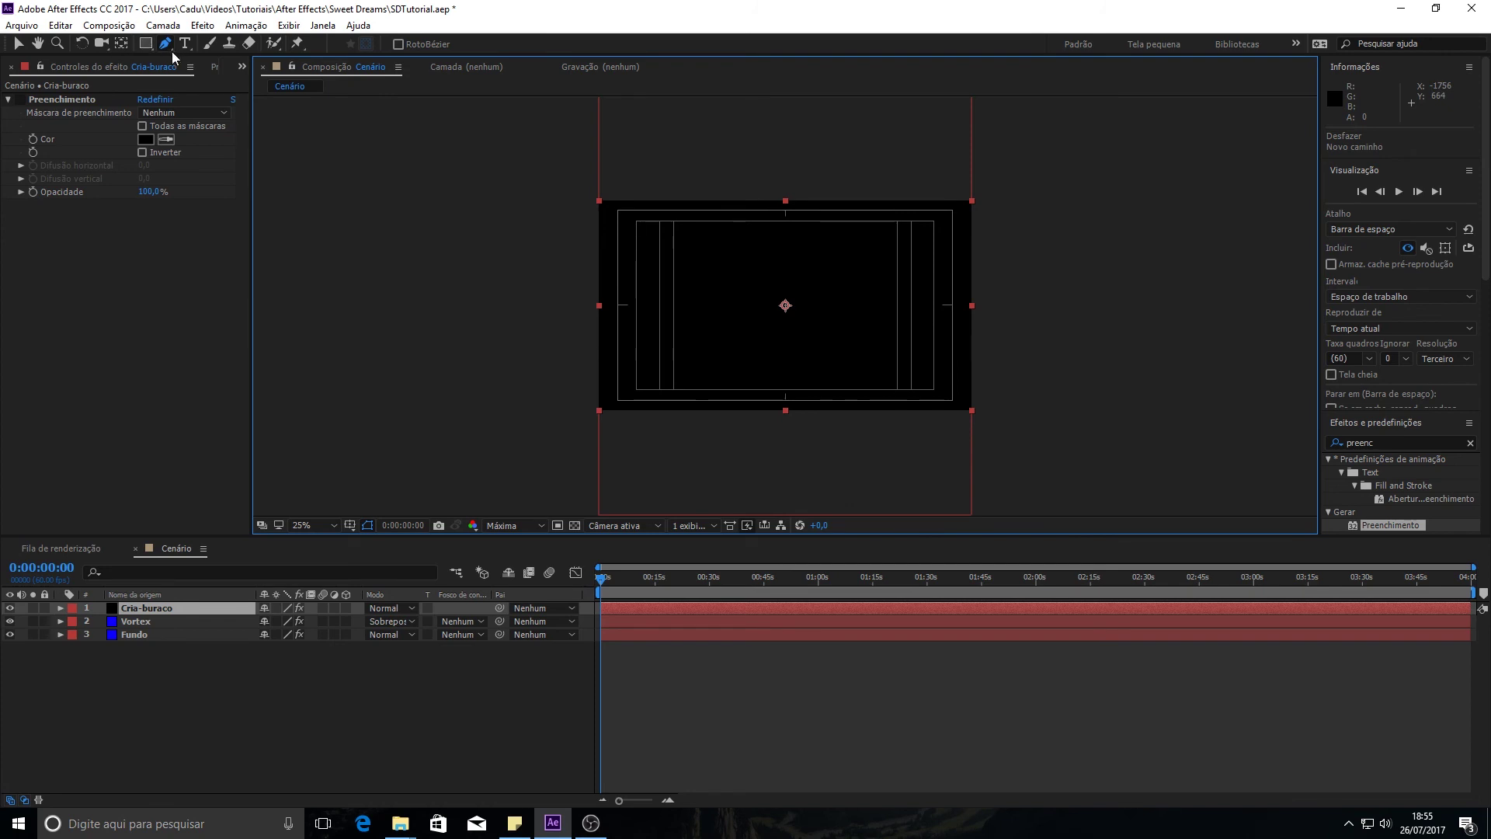
left_click_drag(148, 44, 244, 76)
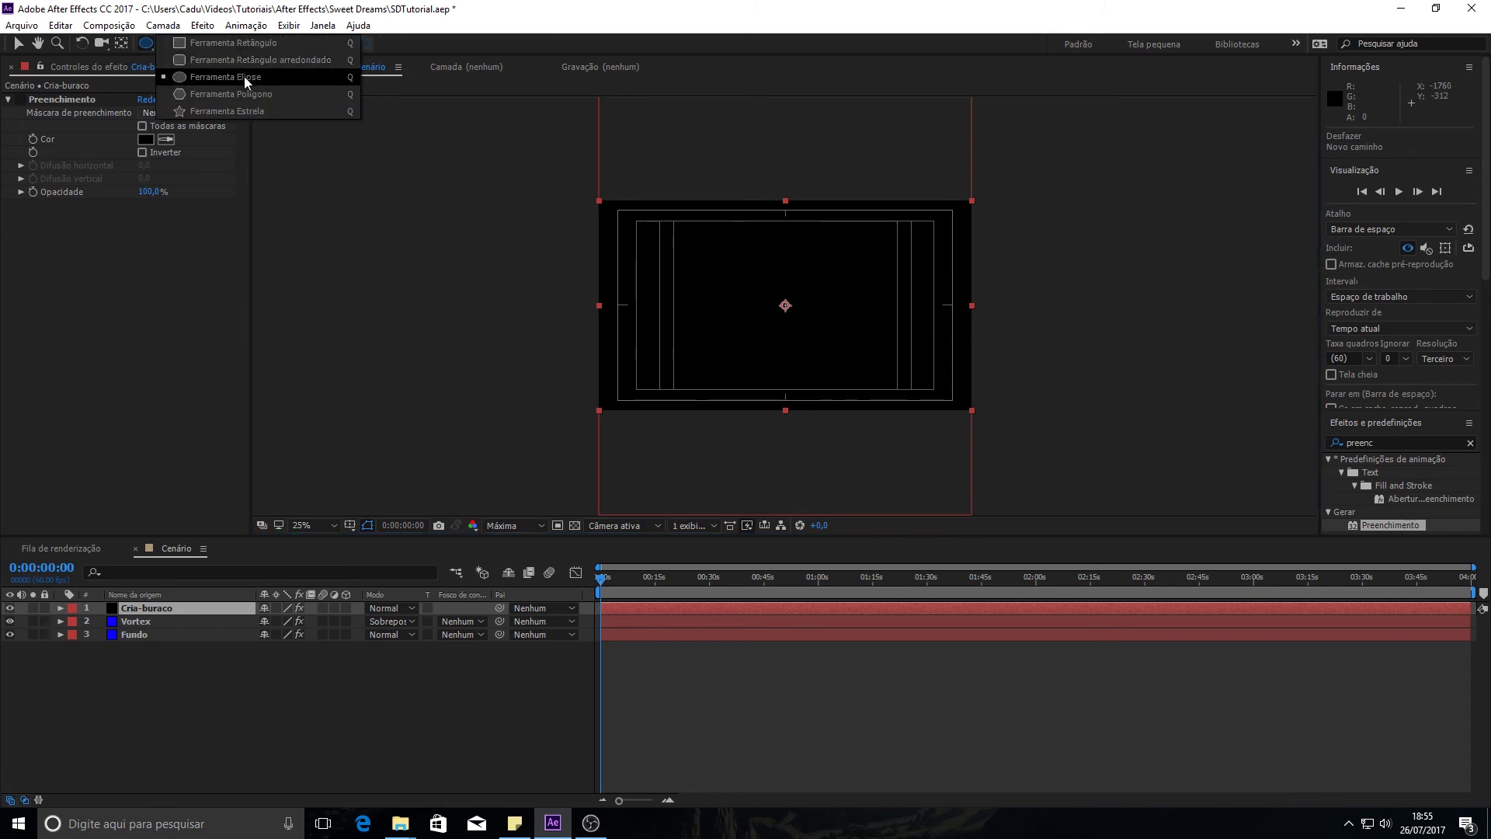
left_click(244, 76)
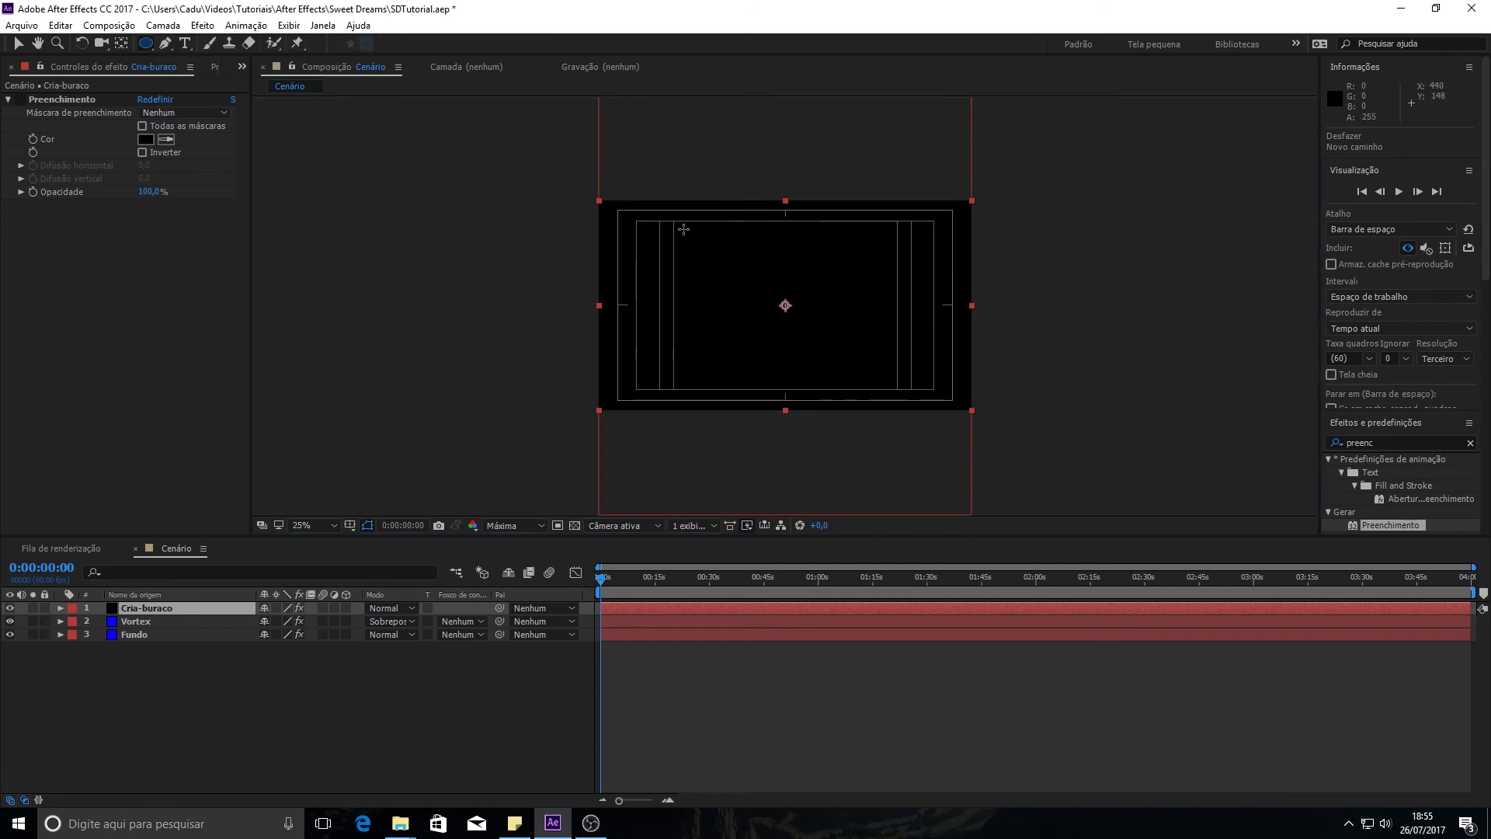
Draw an elliptical mask on Cria-buraco and drag the circle right until it sits centred
mouse_move(676, 221)
left_mouse_down()
mouse_move(824, 346)
mouse_move(814, 333)
left_mouse_up()
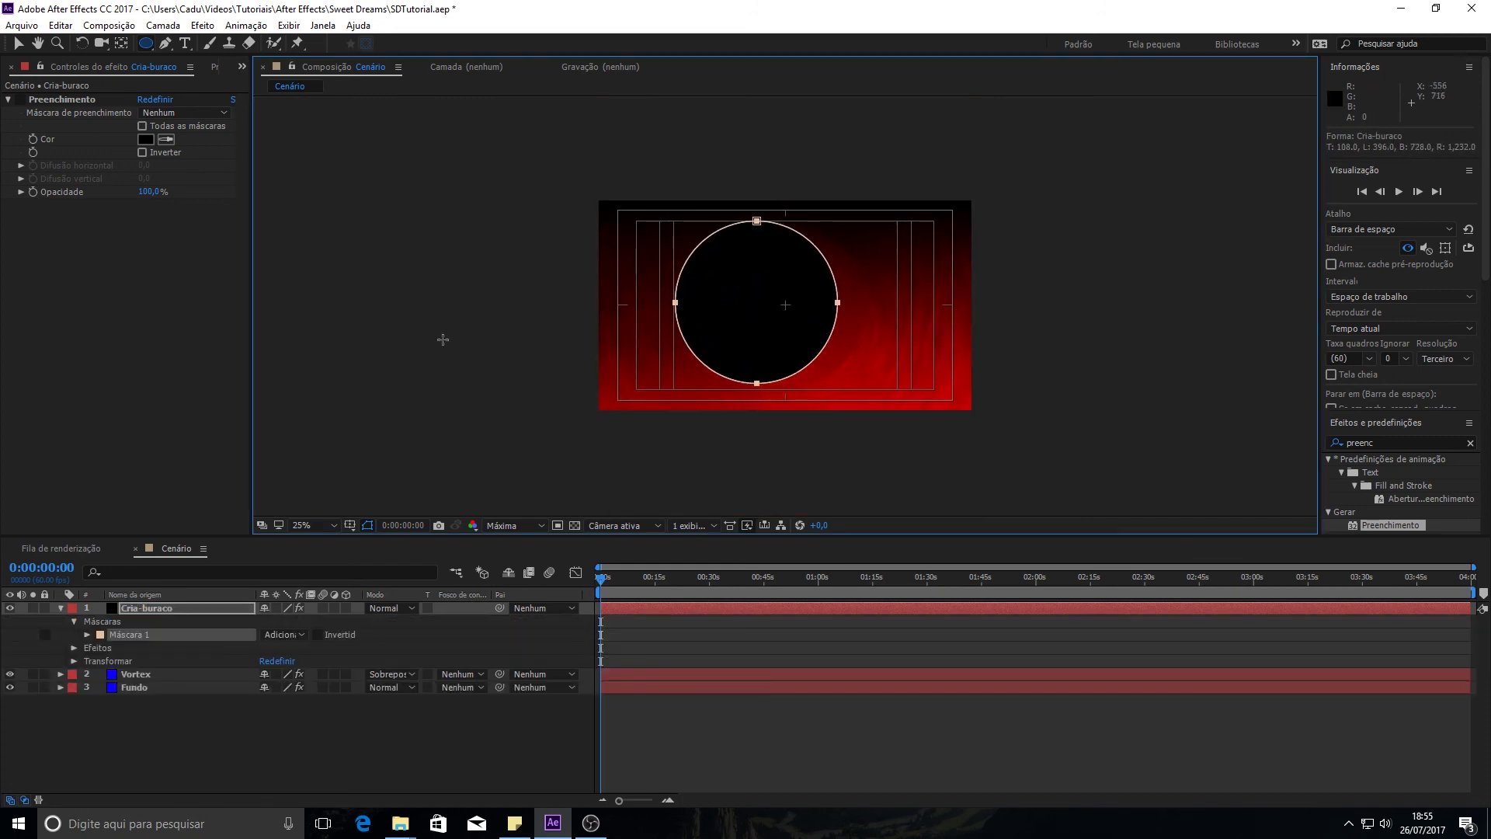
left_click(18, 43)
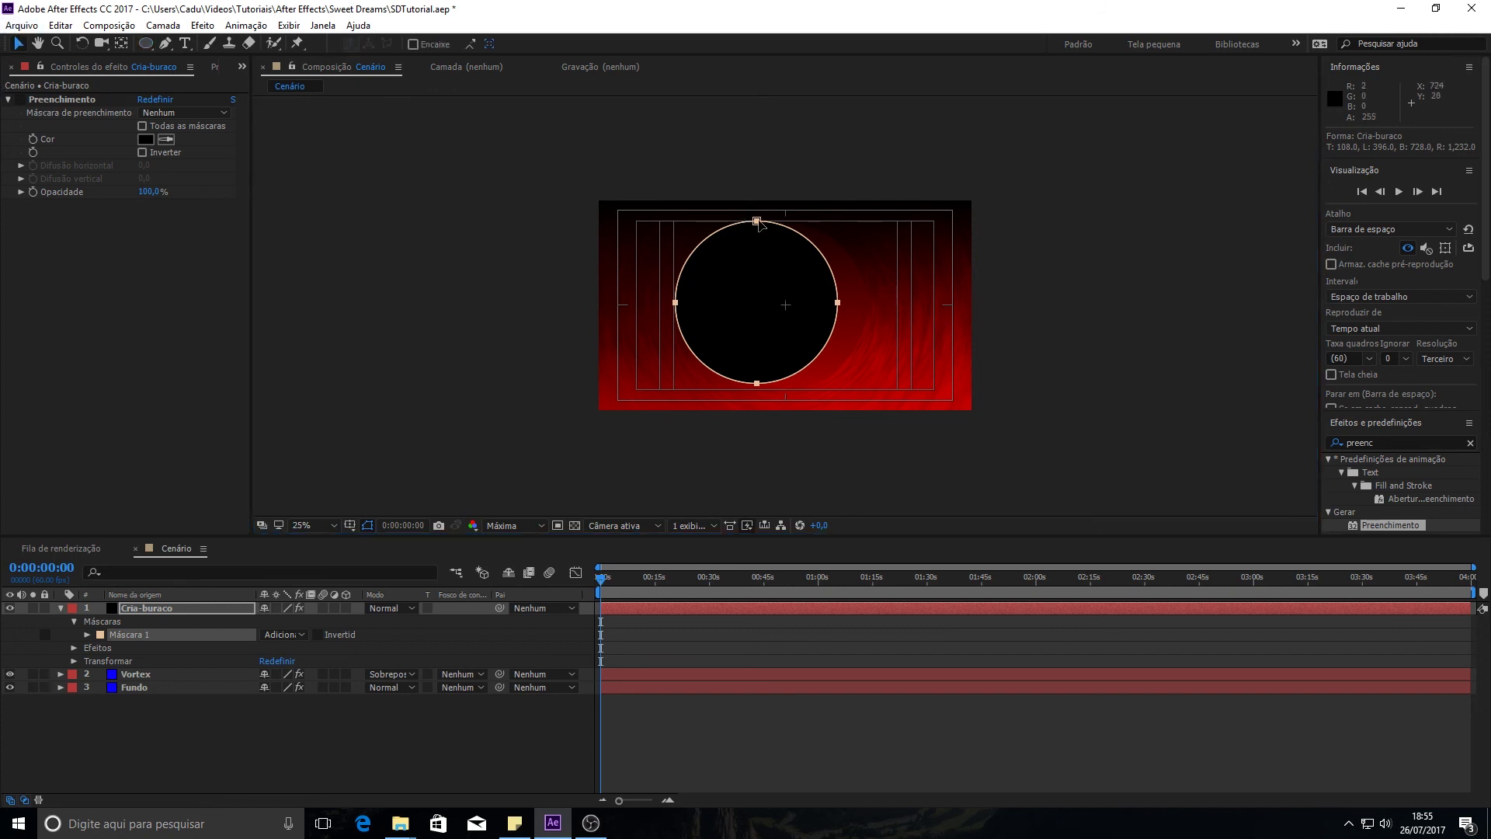
left_click_drag(758, 221, 783, 226)
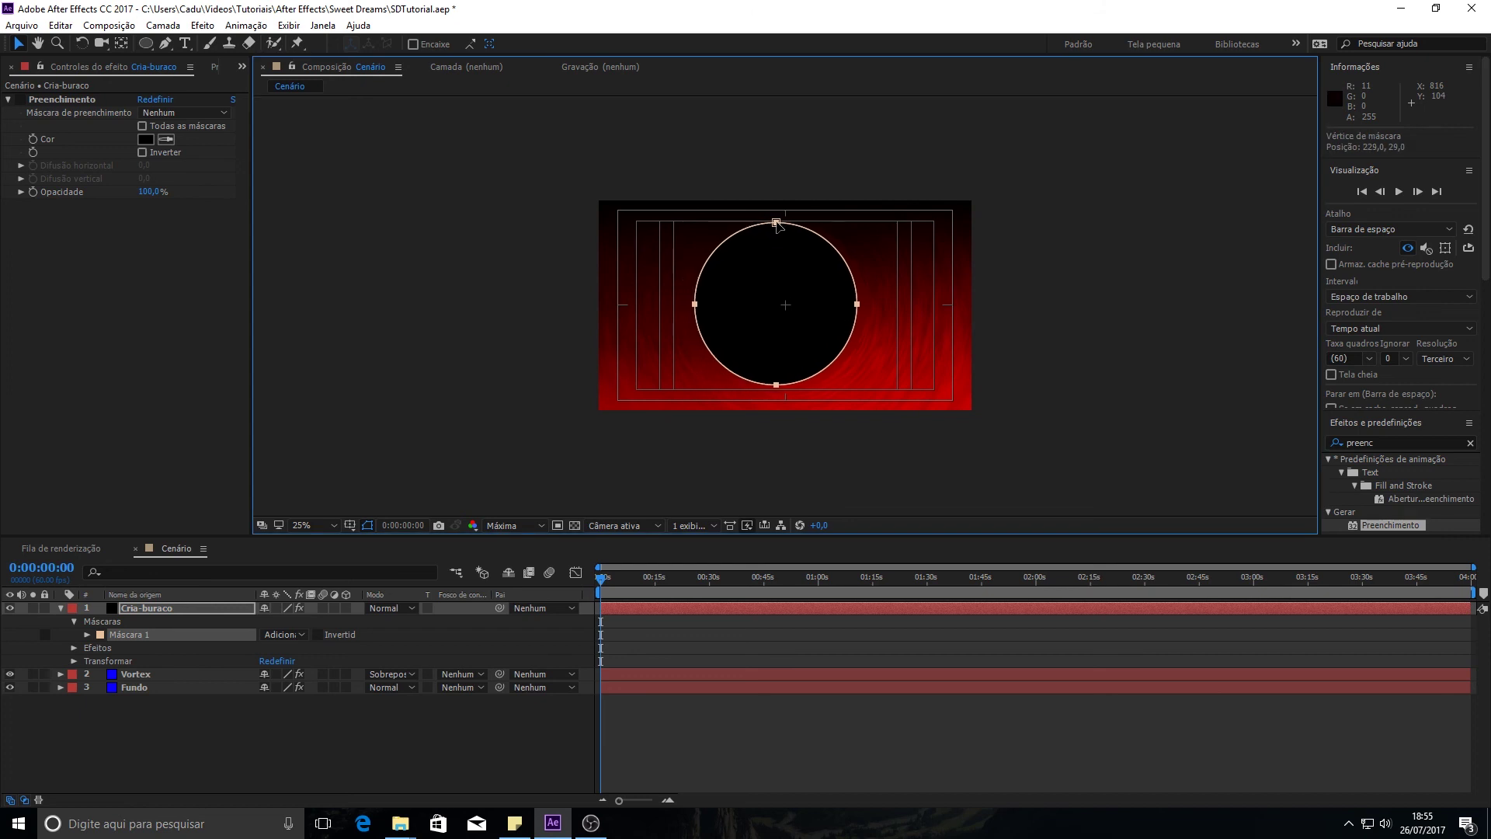
left_click_drag(783, 226, 786, 227)
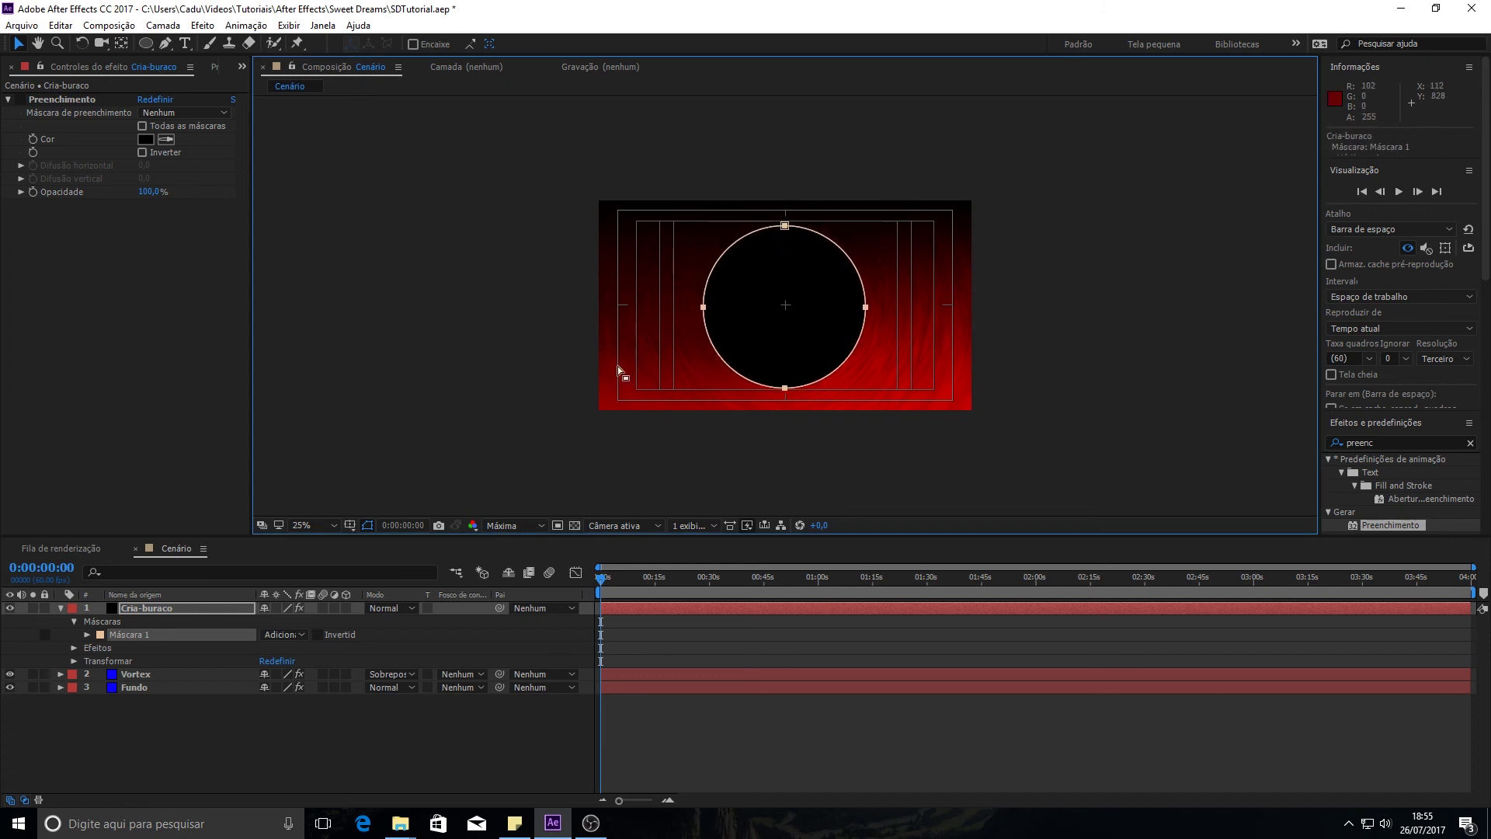
left_click(86, 637)
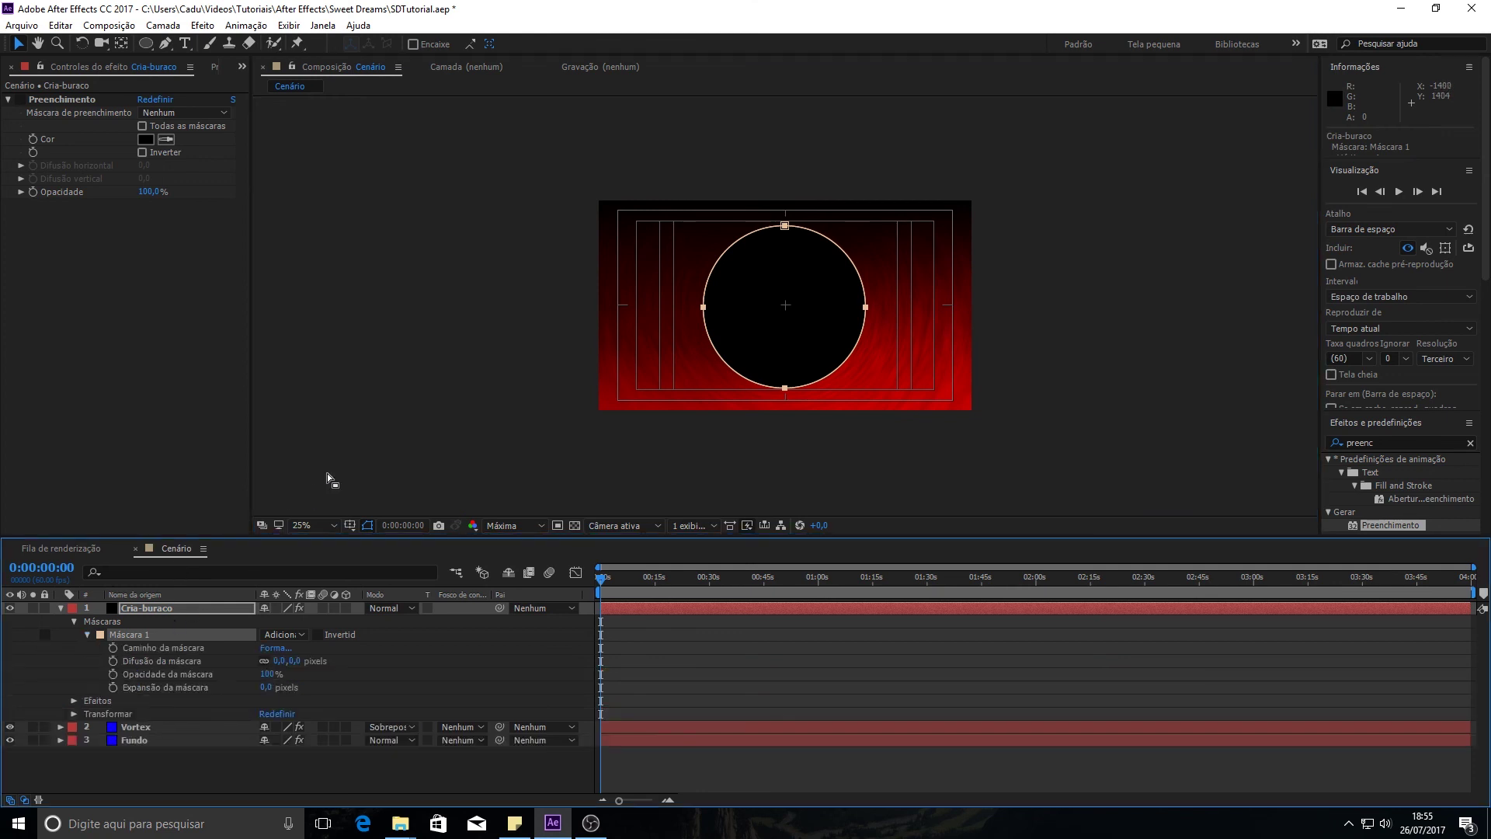
Set Máscara 1's Difusão da máscara to 103 px and preview it at 50% zoom
left_click(357, 435)
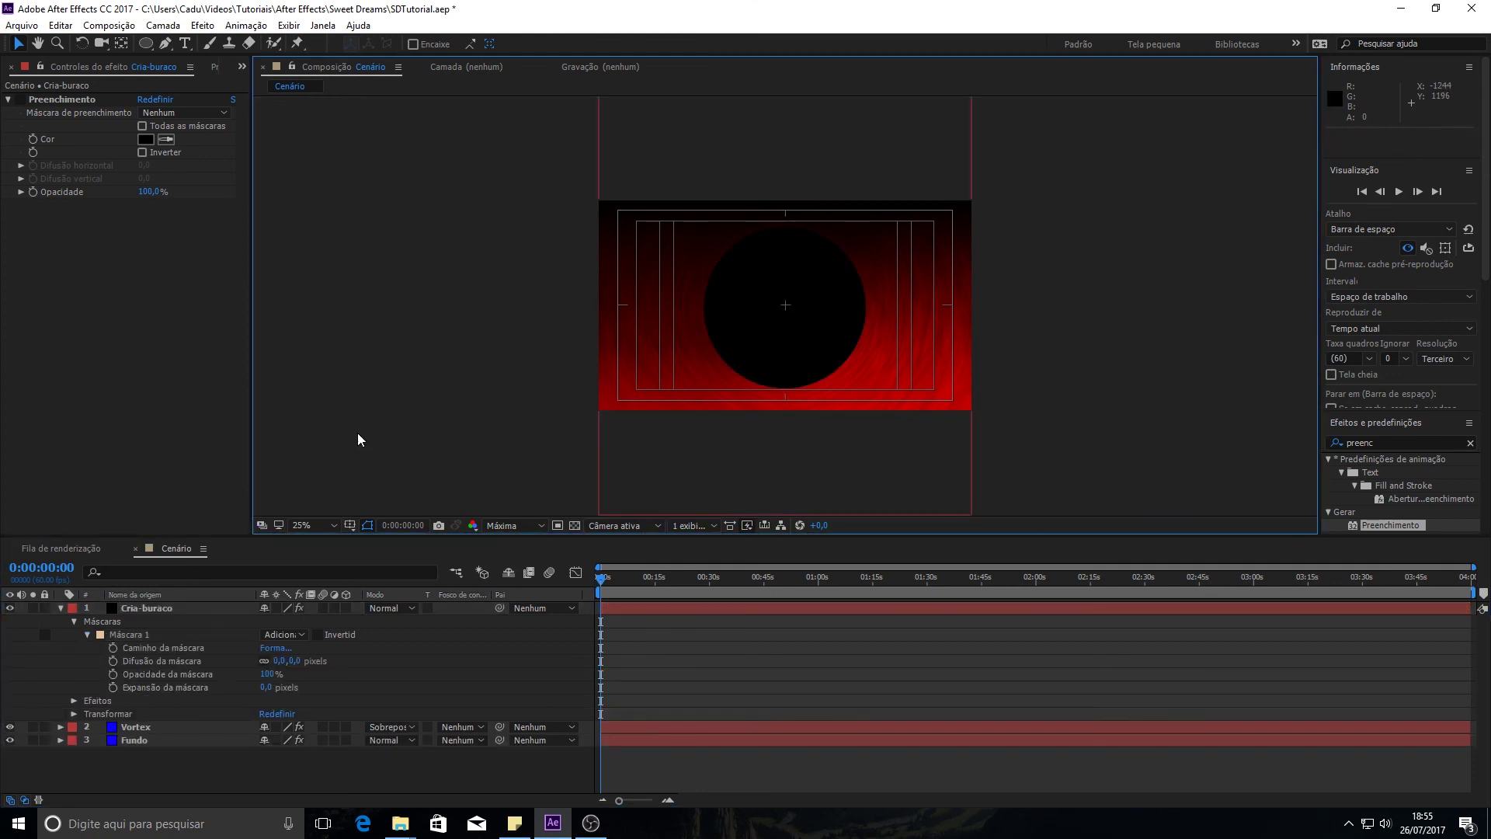
left_click(74, 621)
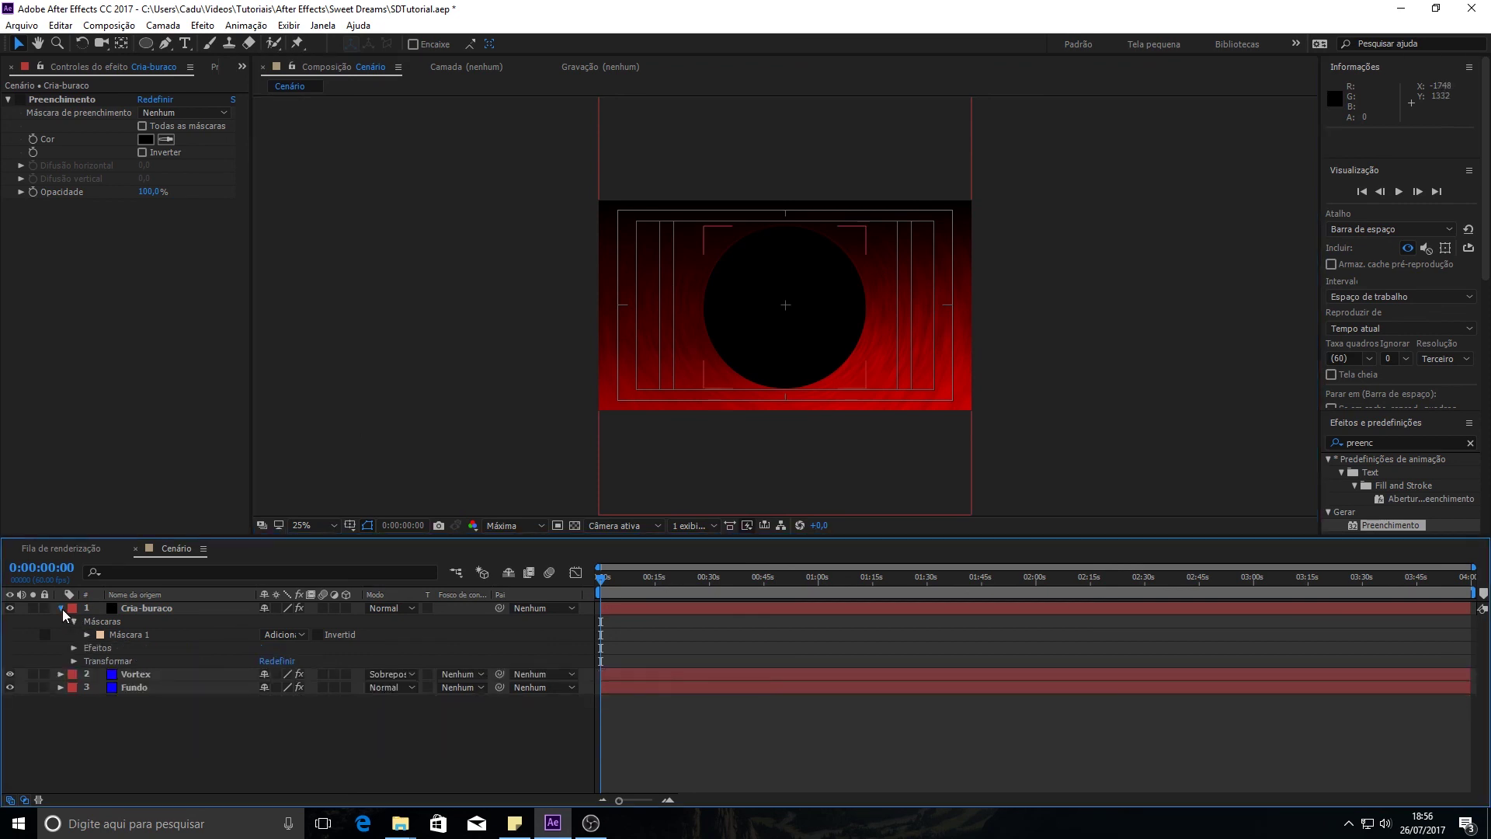
left_click(60, 608)
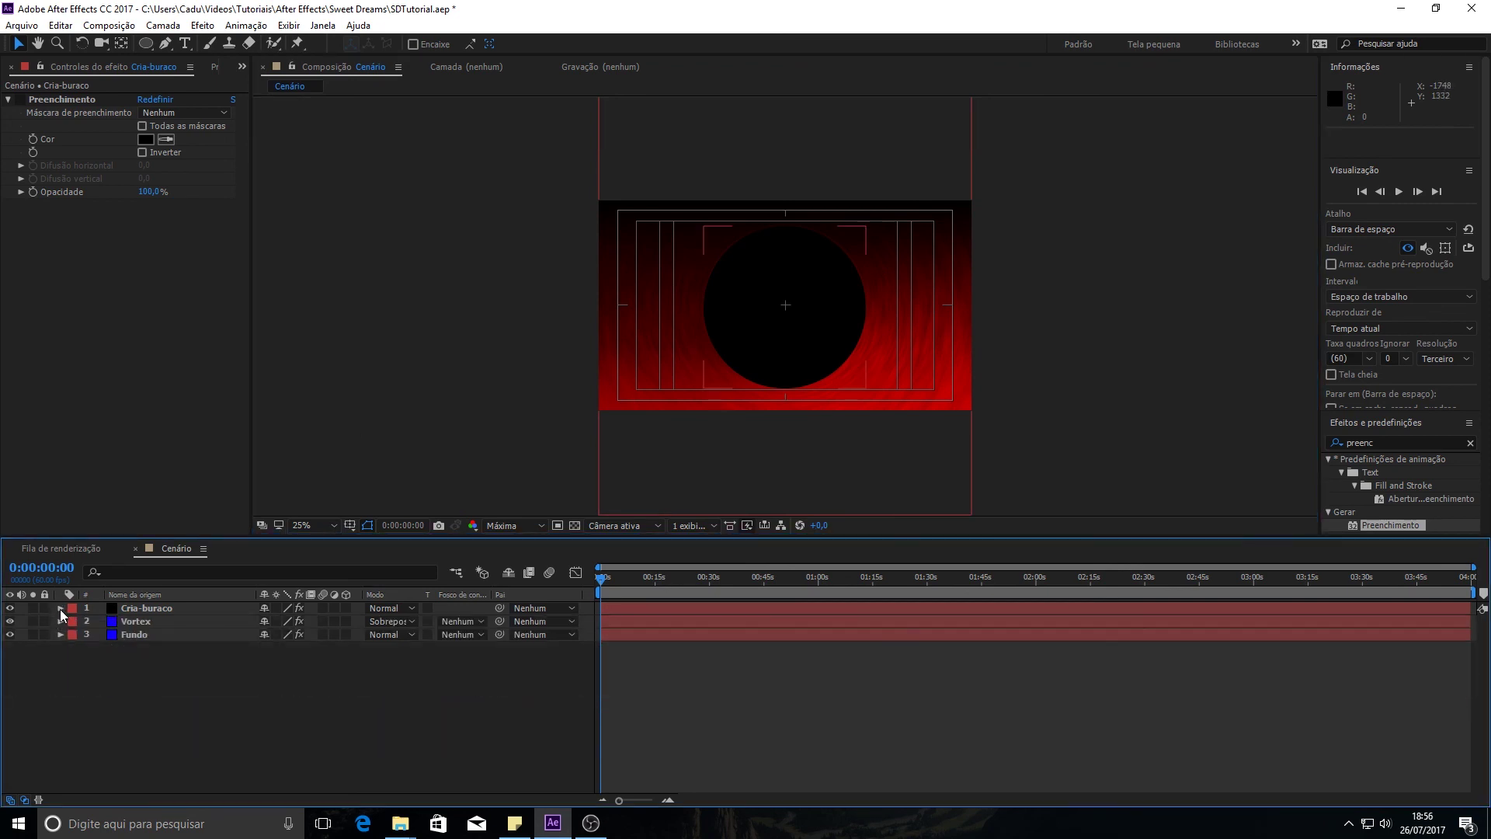
left_click(60, 609)
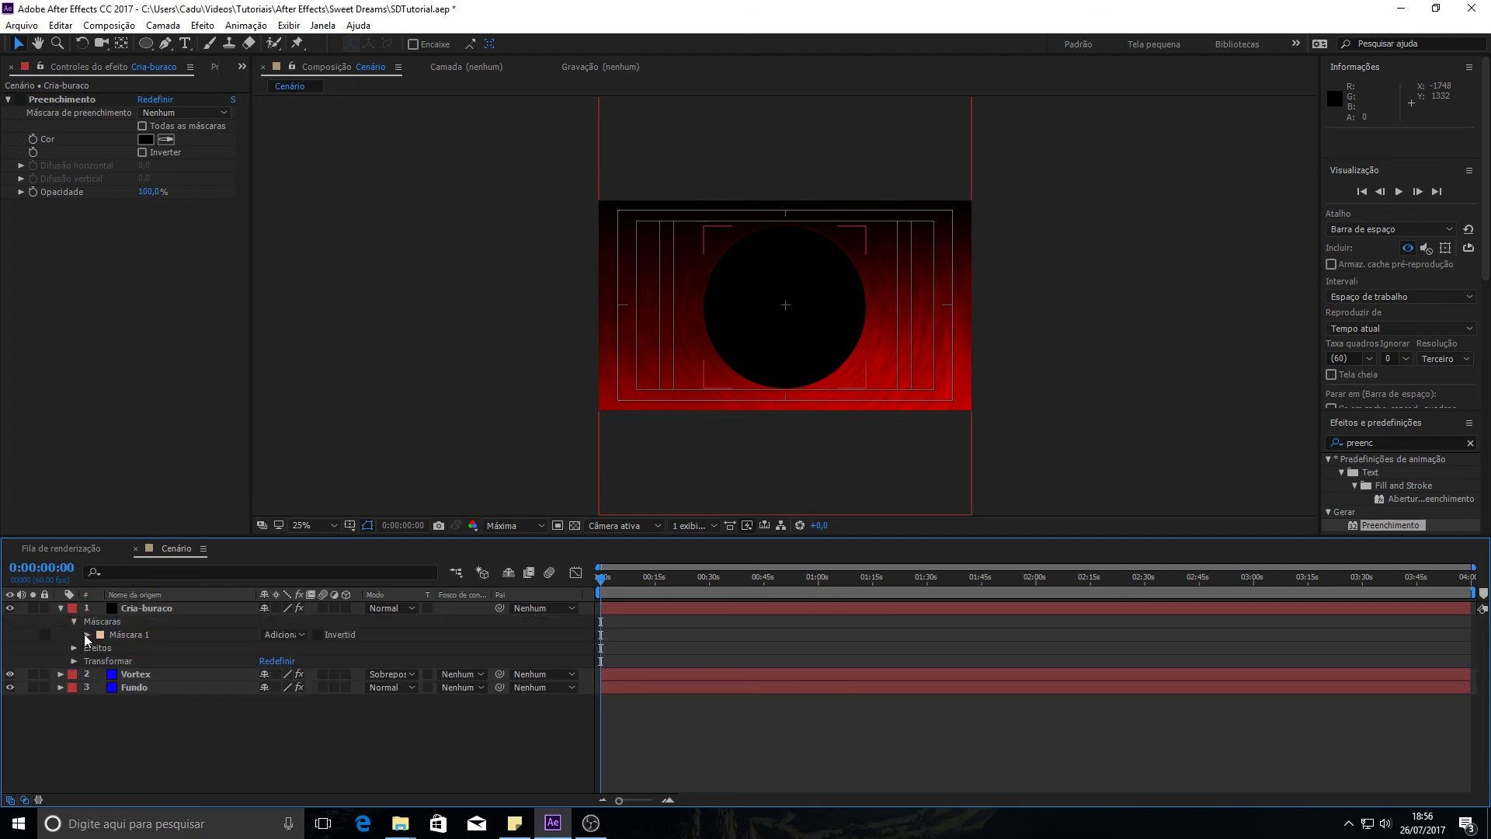
left_click(86, 635)
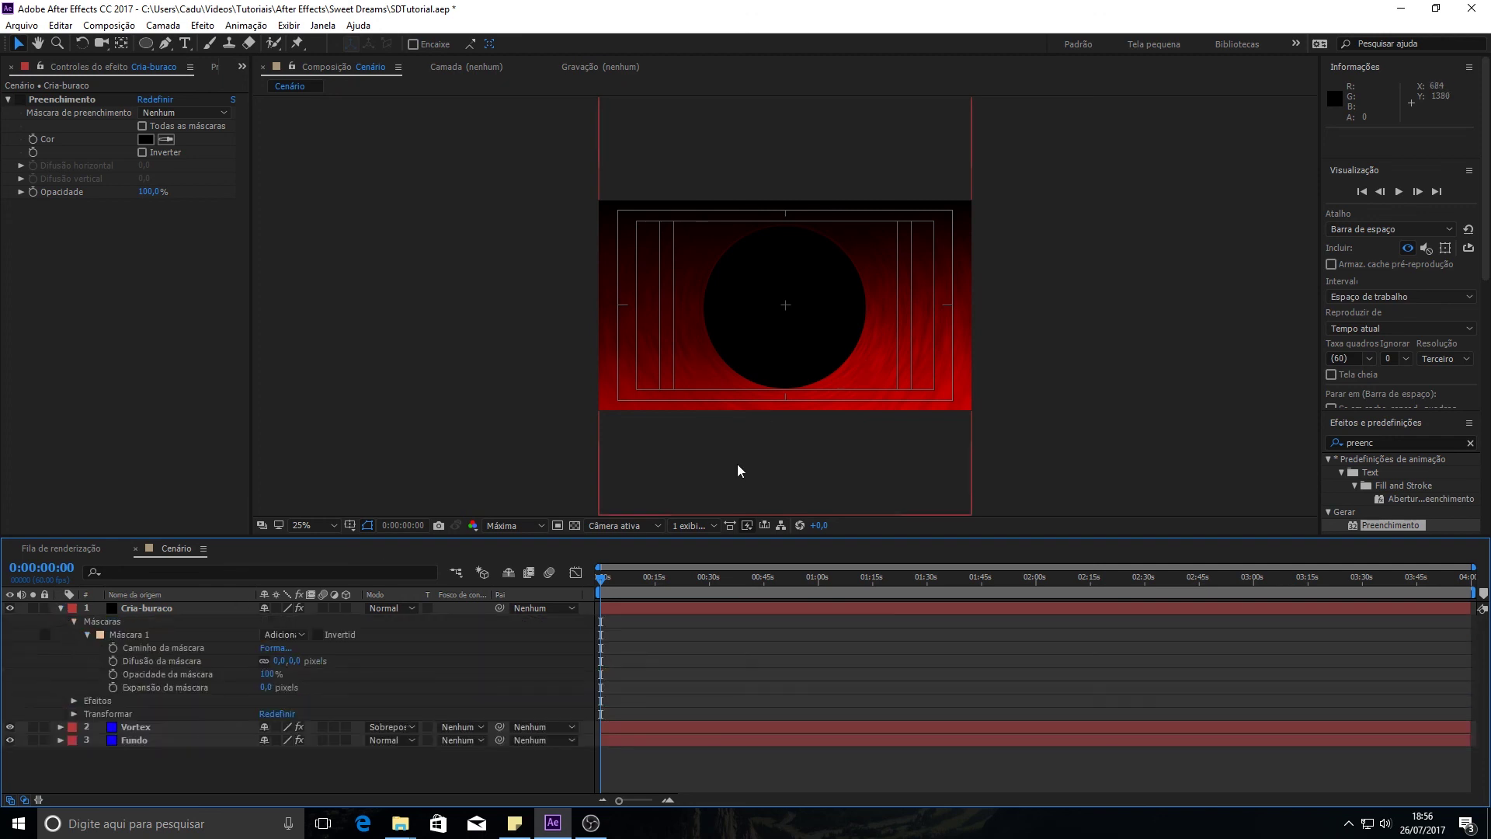
left_click(772, 326)
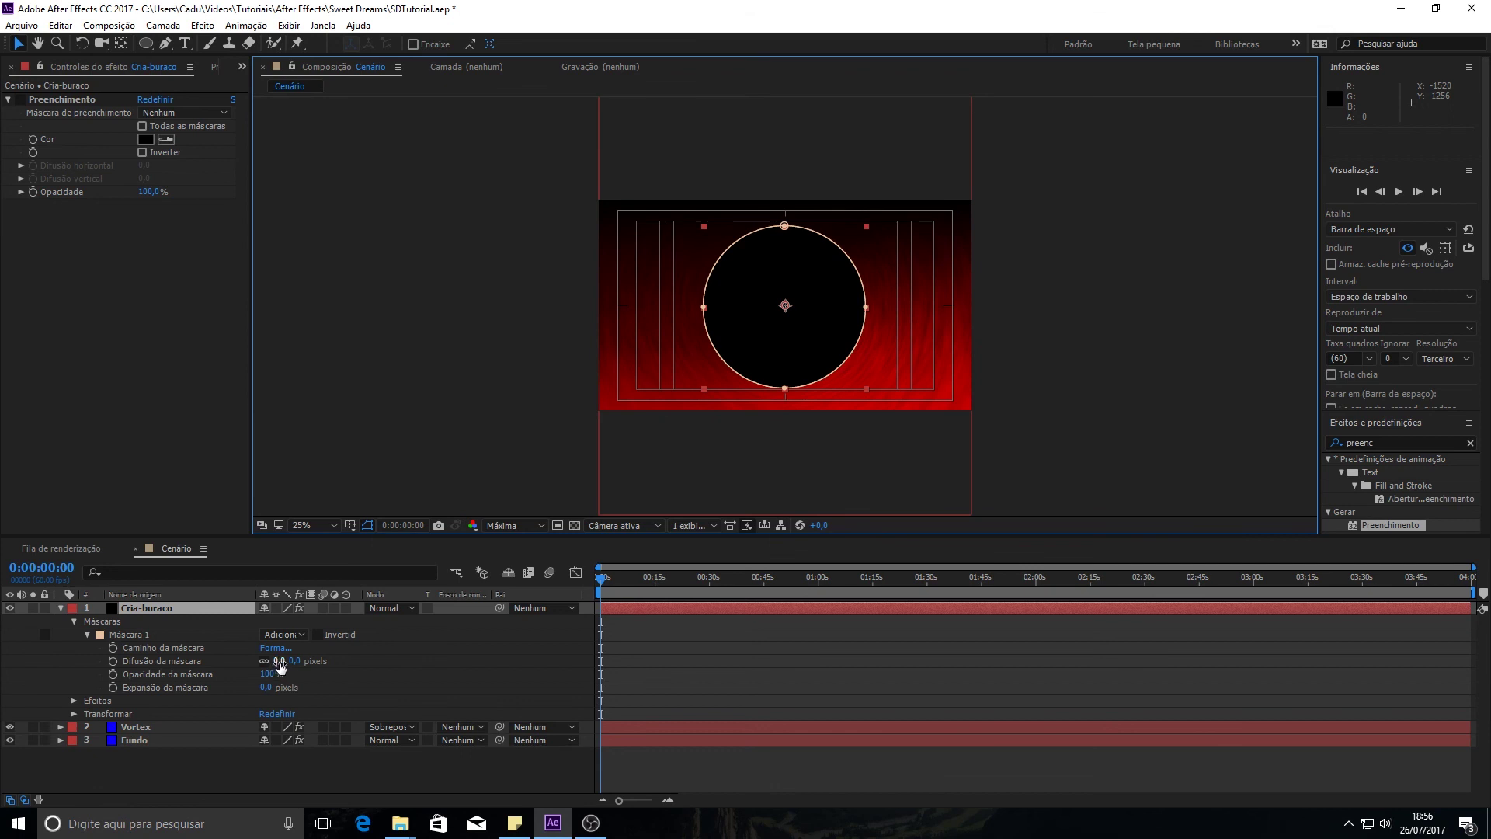
left_click_drag(279, 666, 327, 659)
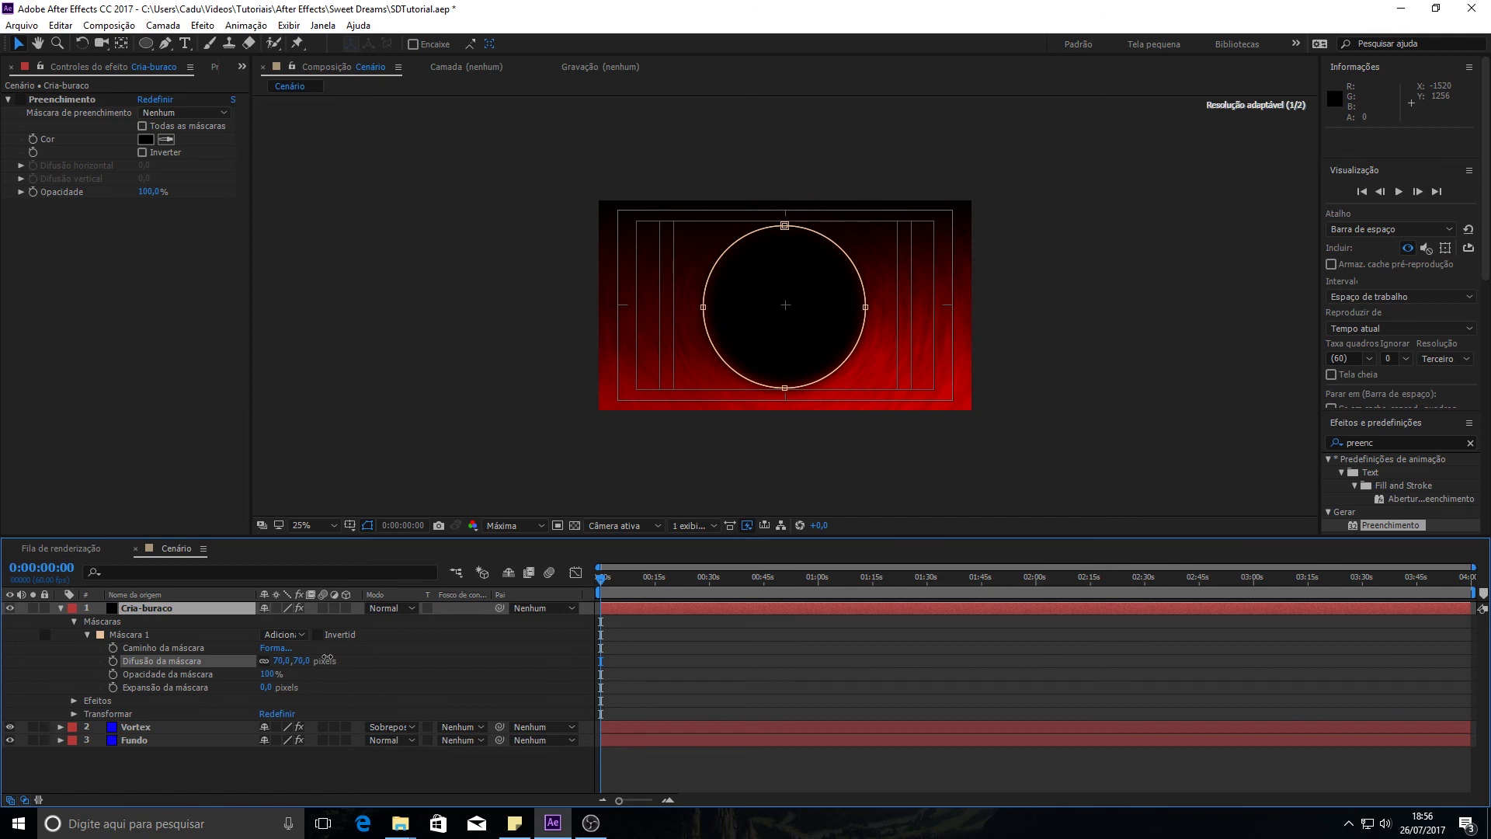
left_click_drag(327, 660, 353, 654)
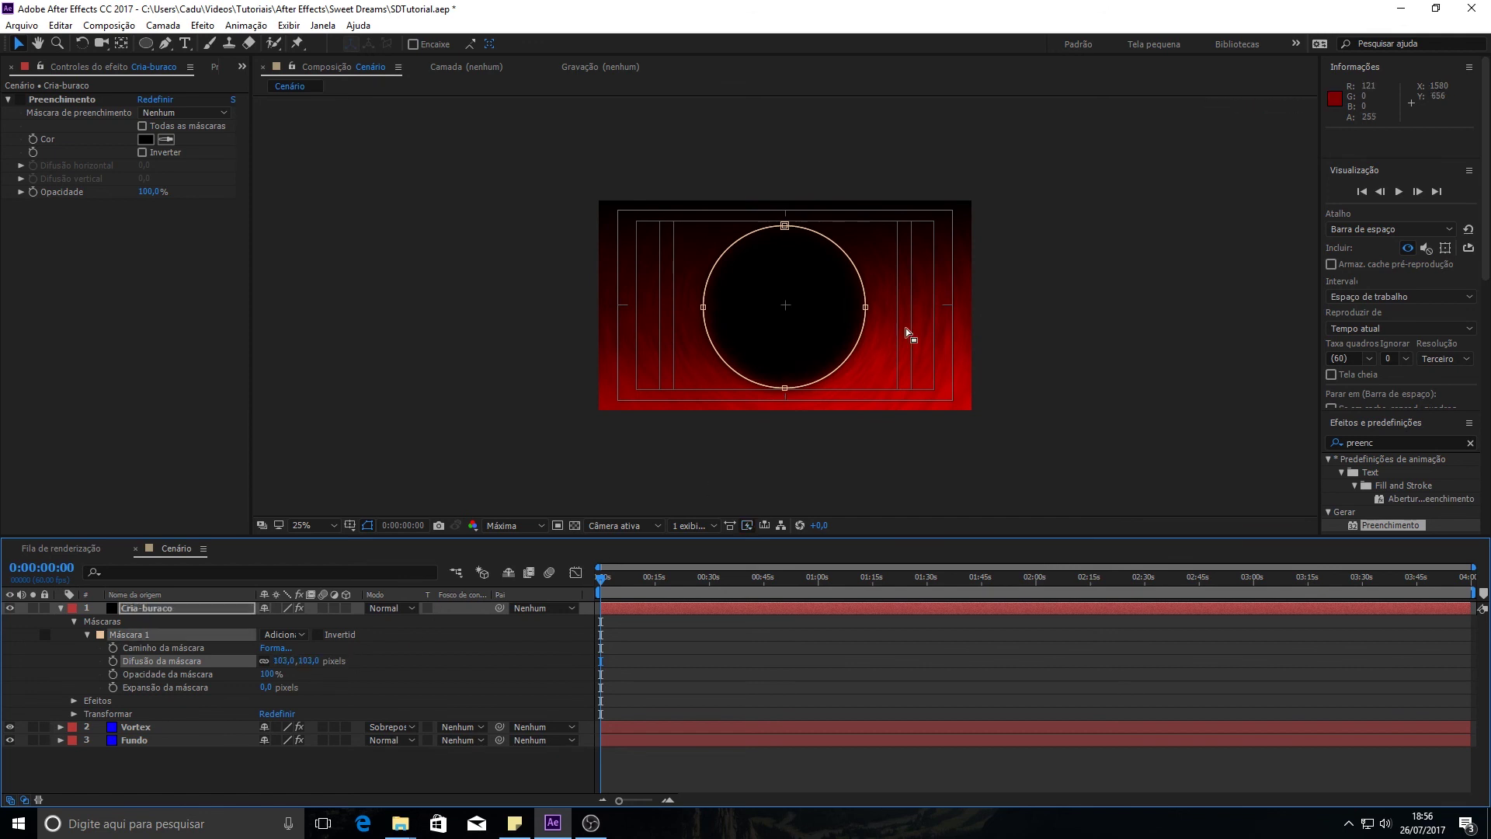
left_click(1025, 313)
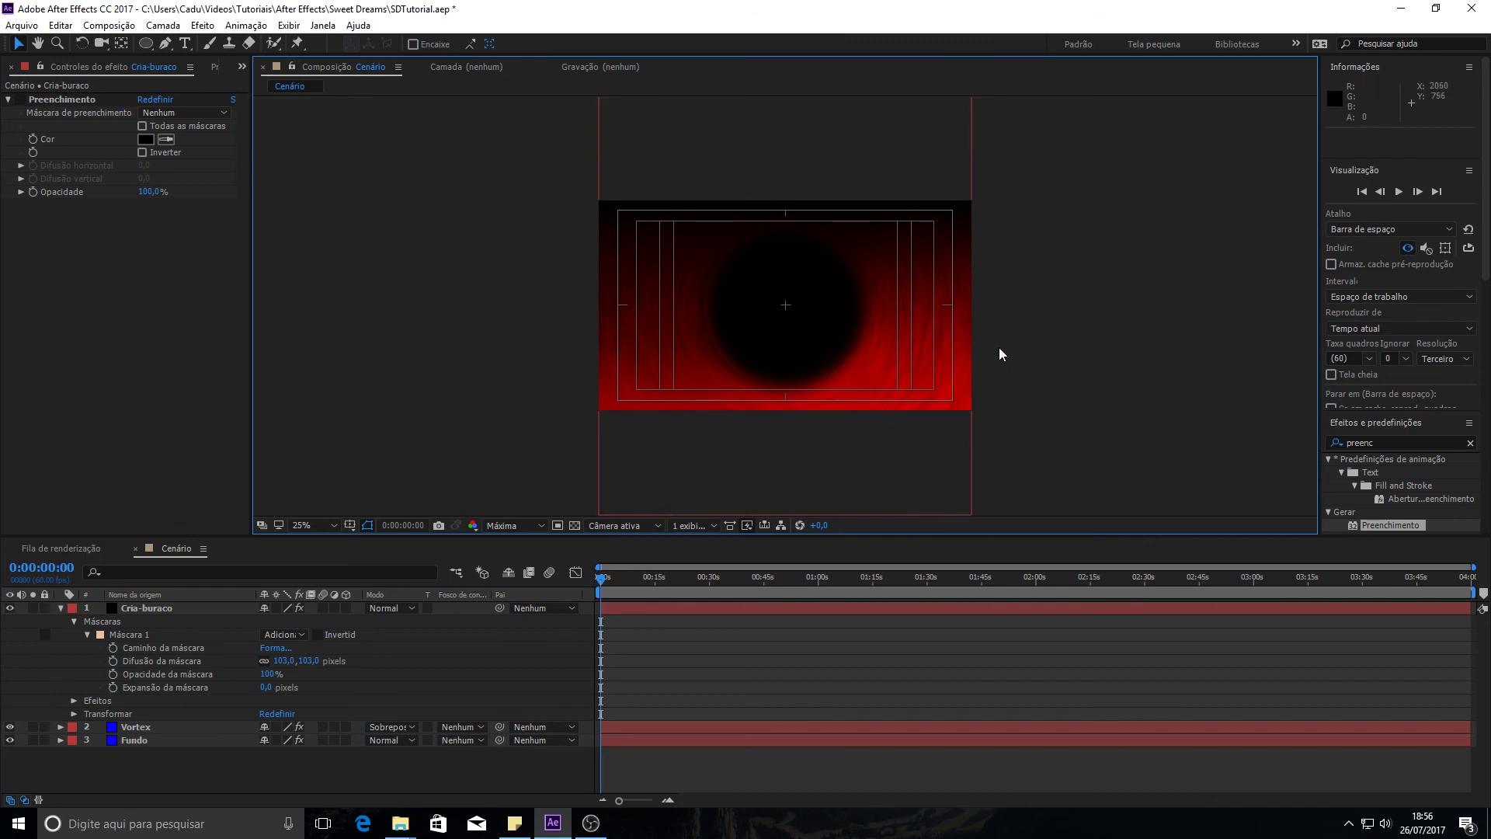
key("period")
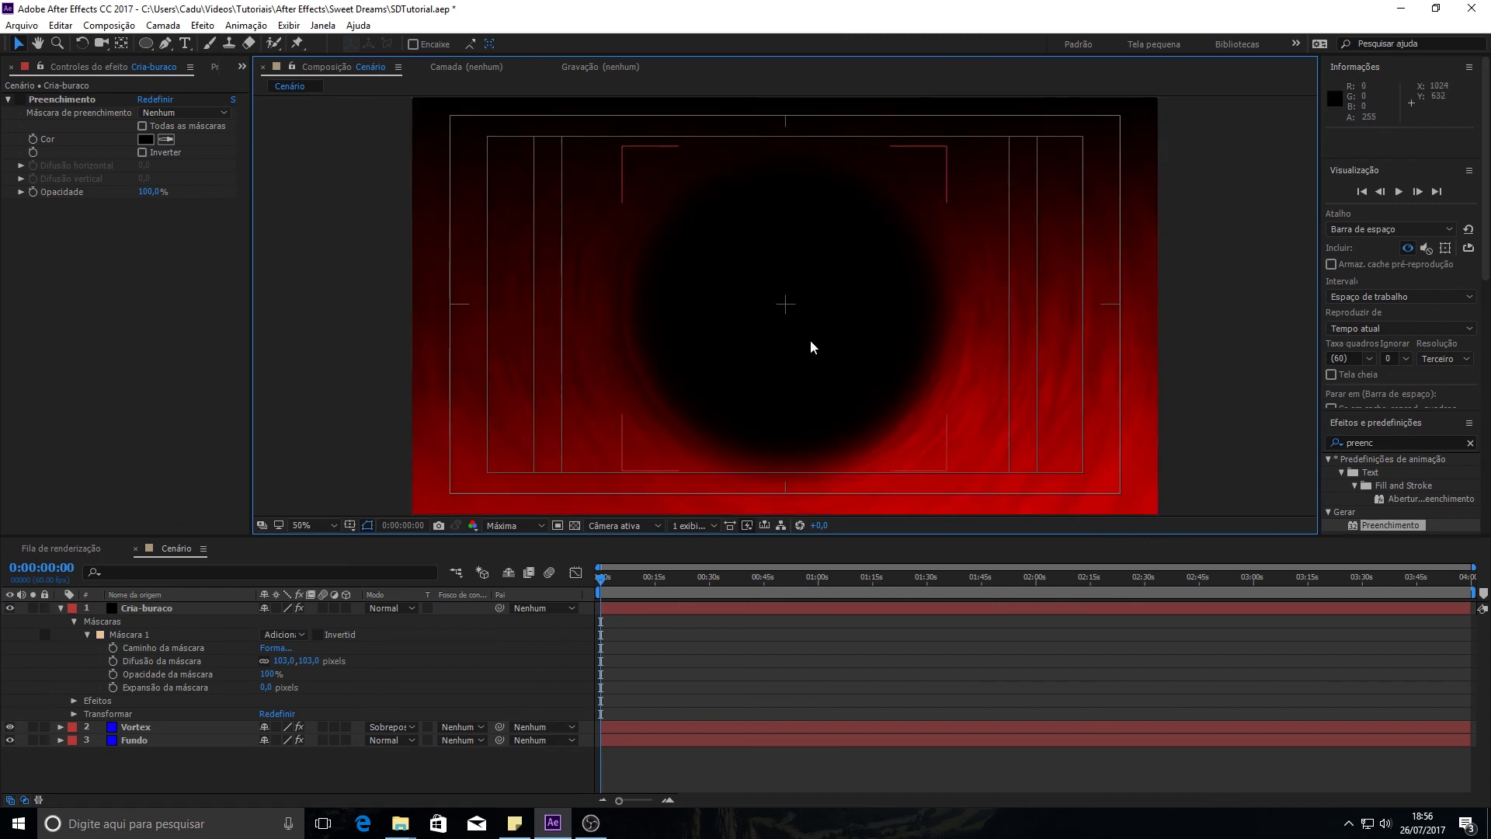
Nudge the Cria-buraco hole slightly up and left
left_click(811, 341)
left_click_drag(811, 341, 796, 334)
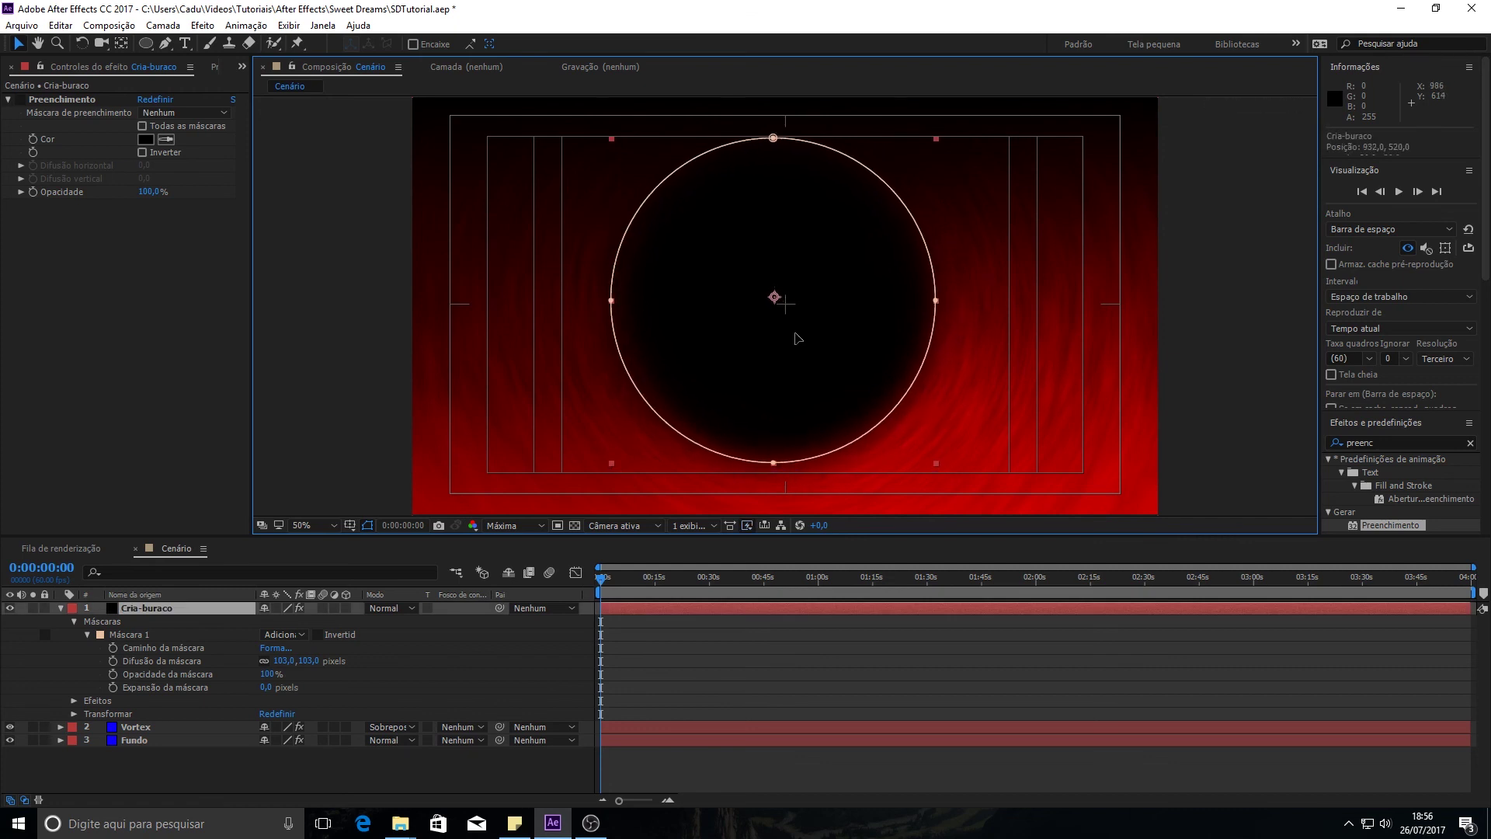
left_click(1182, 295)
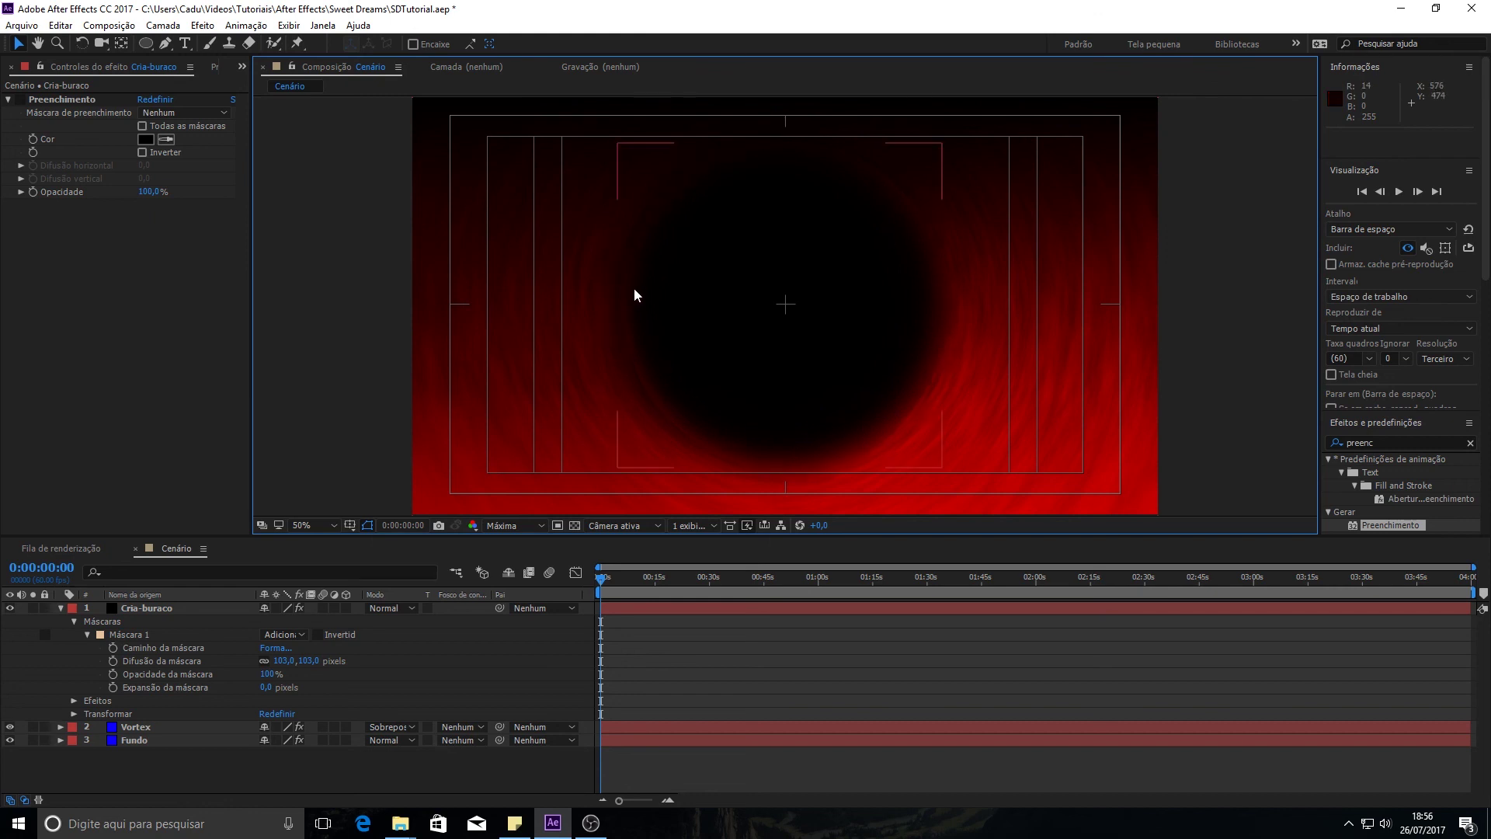
left_click(680, 319)
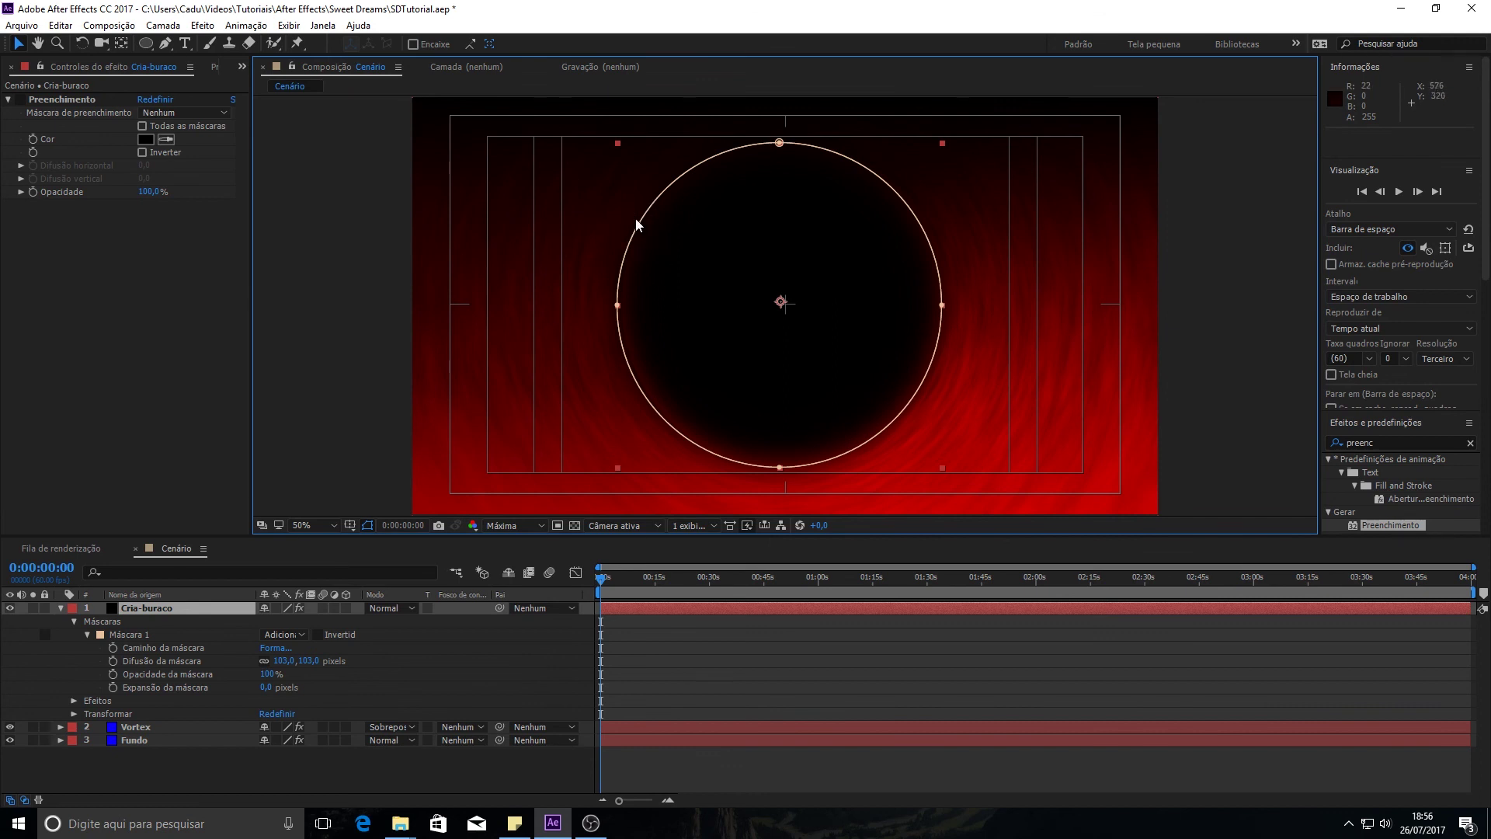
Raise Máscara 1's Expansão da máscara to 78 px and preview at 25% zoom
left_click(603, 267)
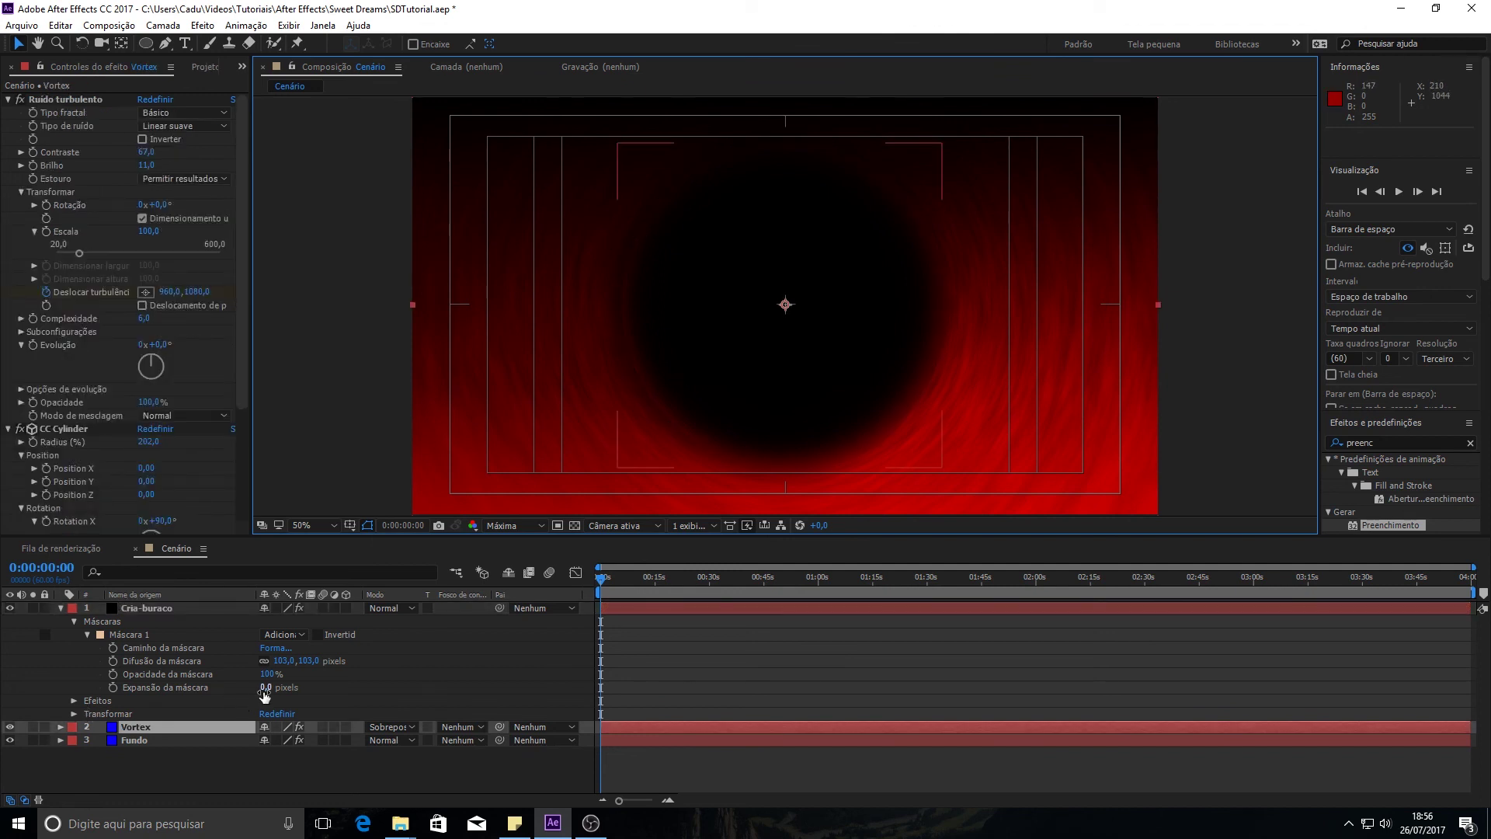
left_click_drag(264, 688, 324, 691)
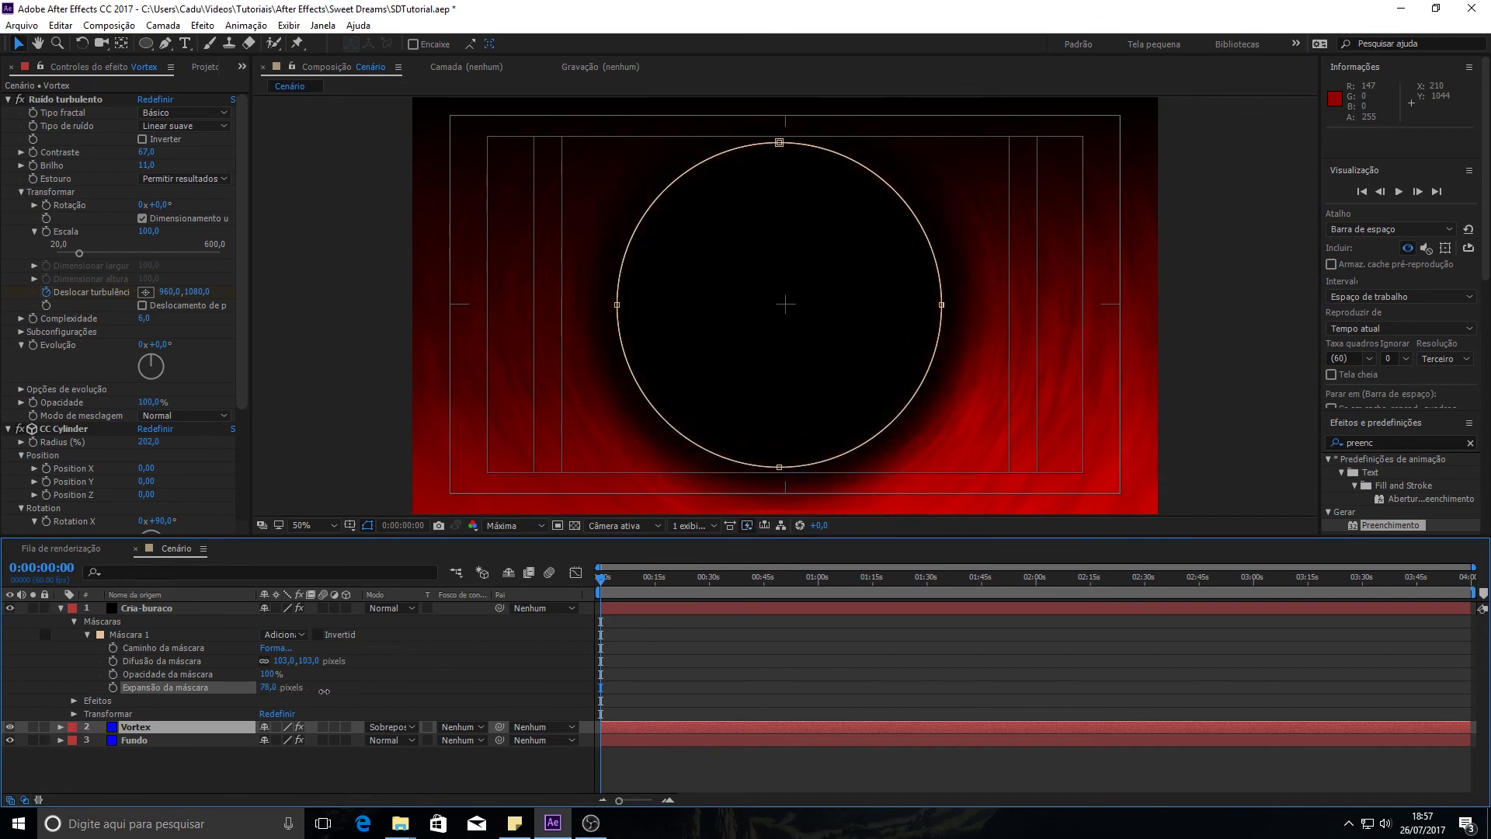
left_click(675, 331)
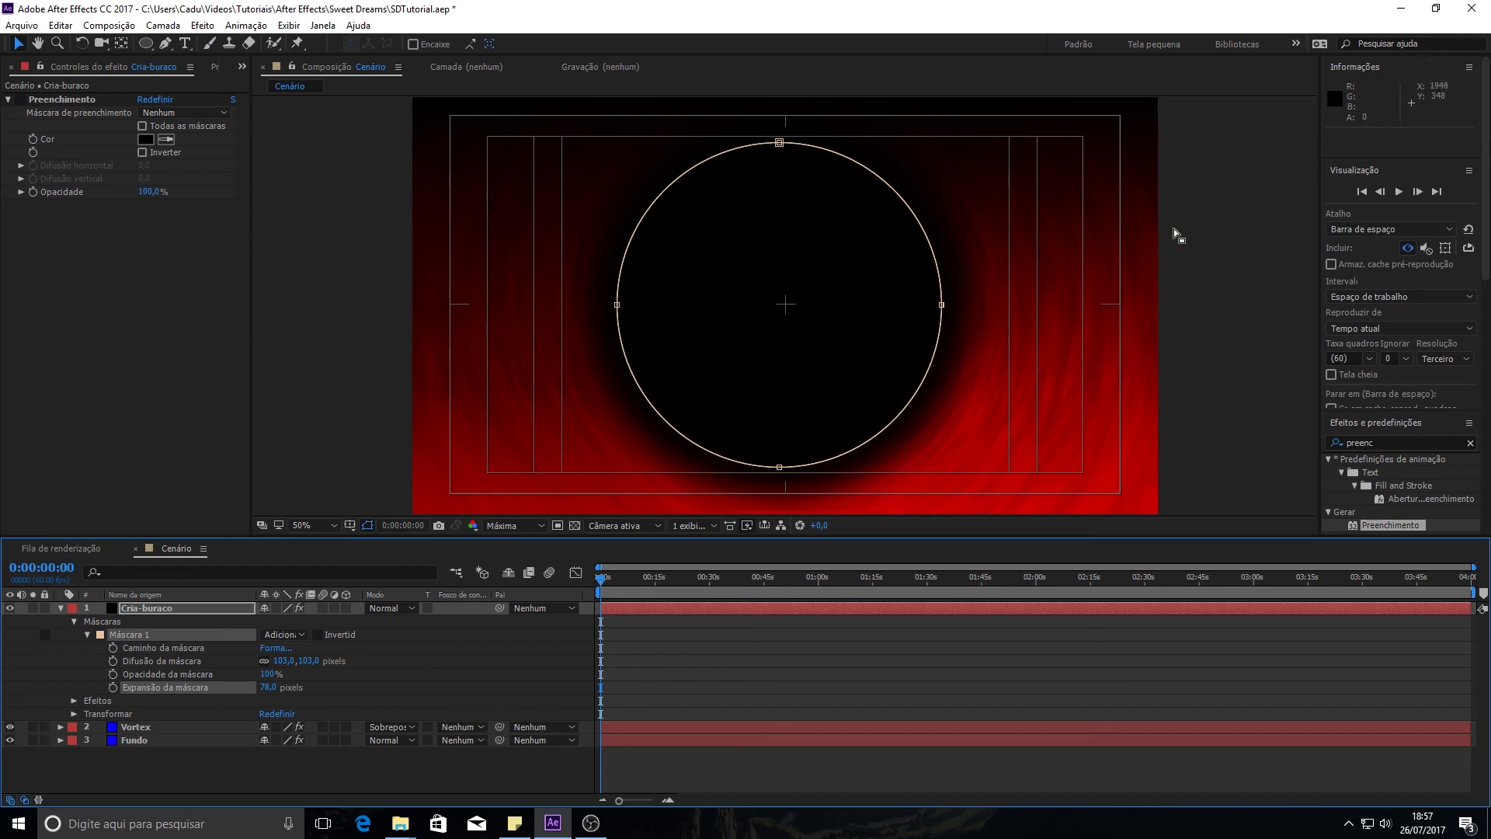
left_click(1025, 263)
left_click(1205, 178)
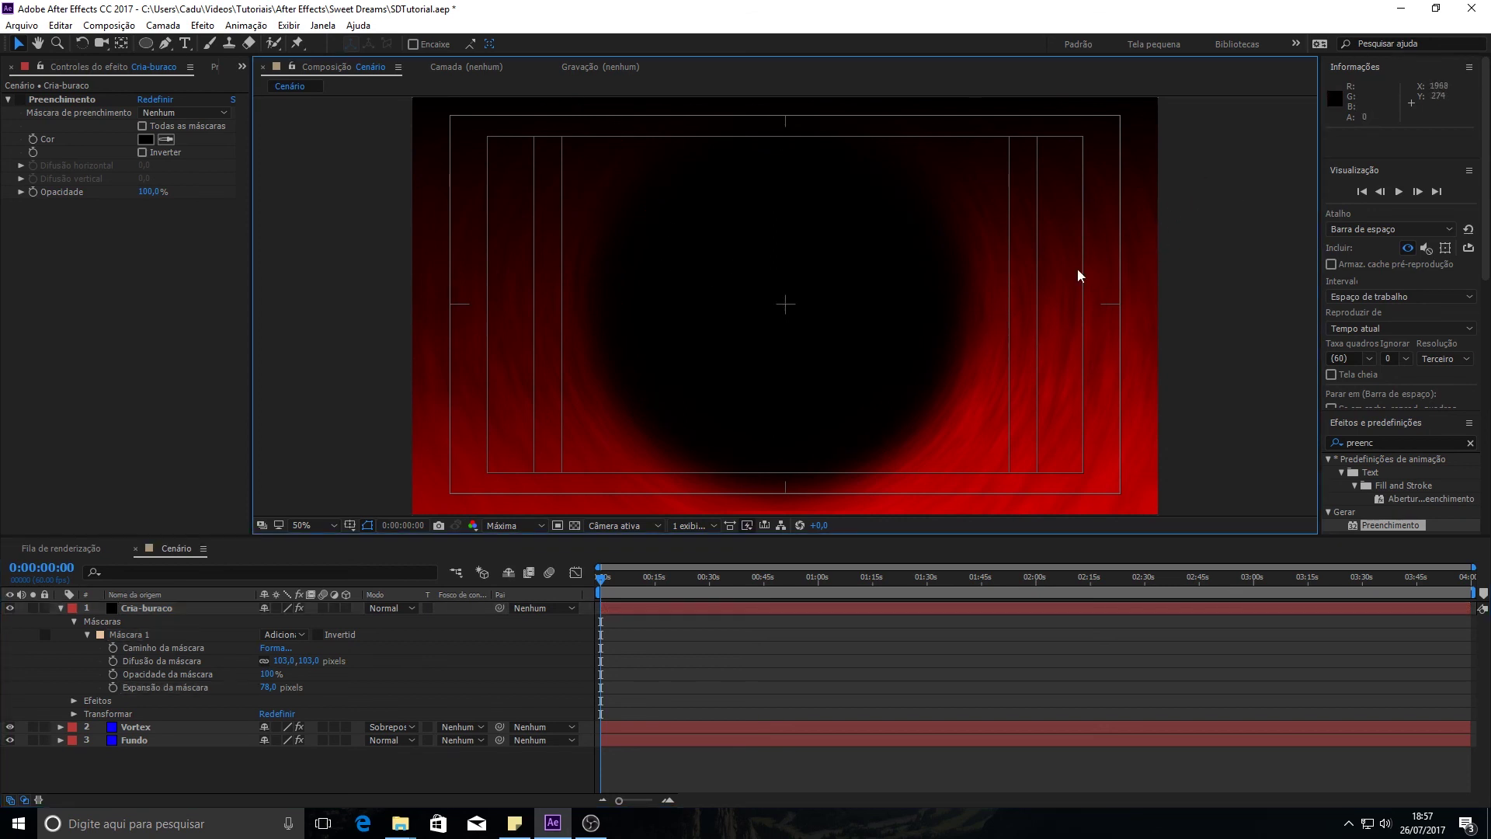
key("comma")
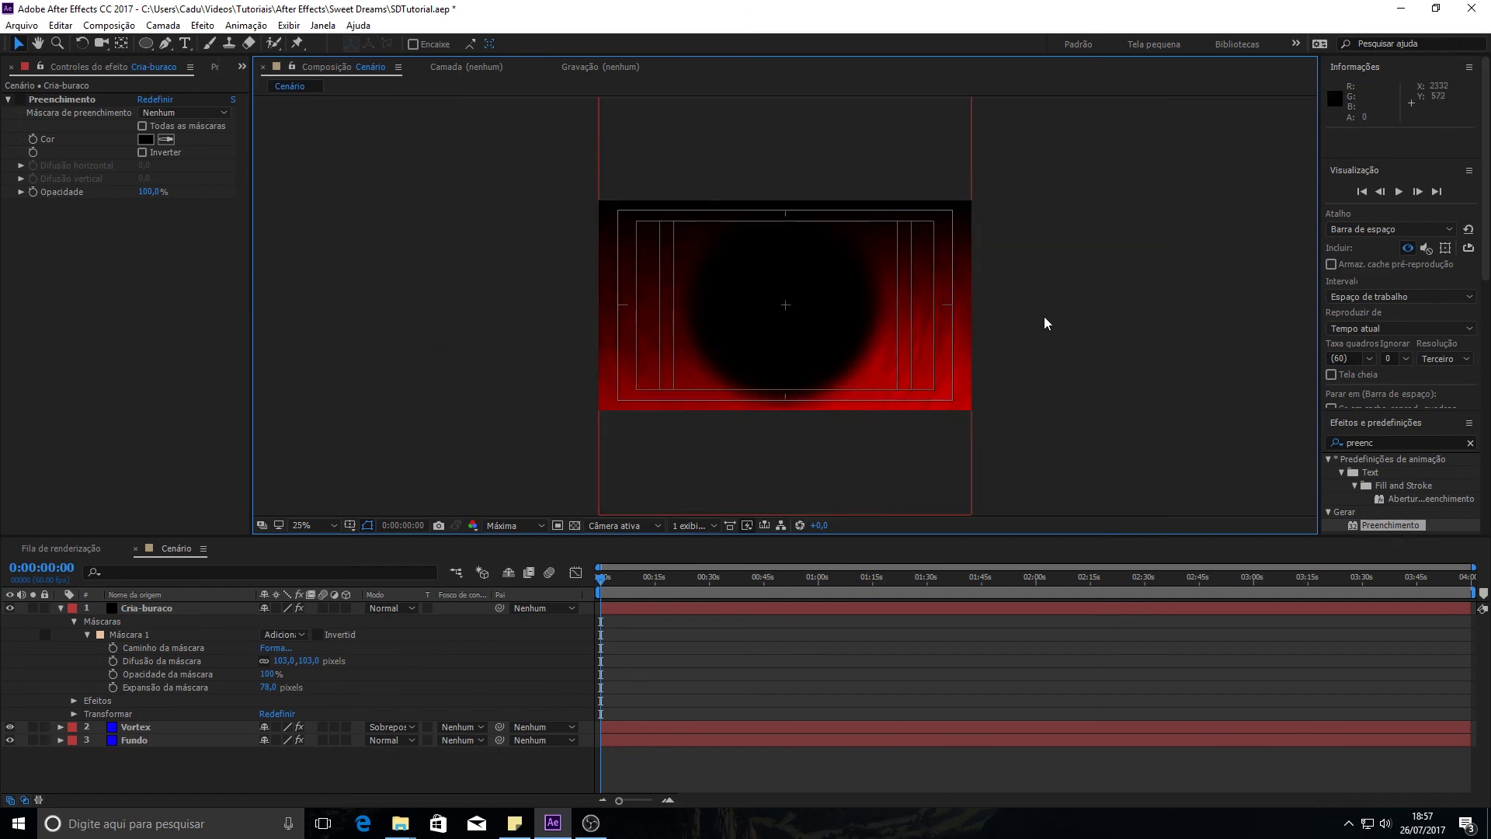
Raise Máscara 1's feather to 218 px and expansion to about 122 px, previewing at 50%
left_click(809, 330)
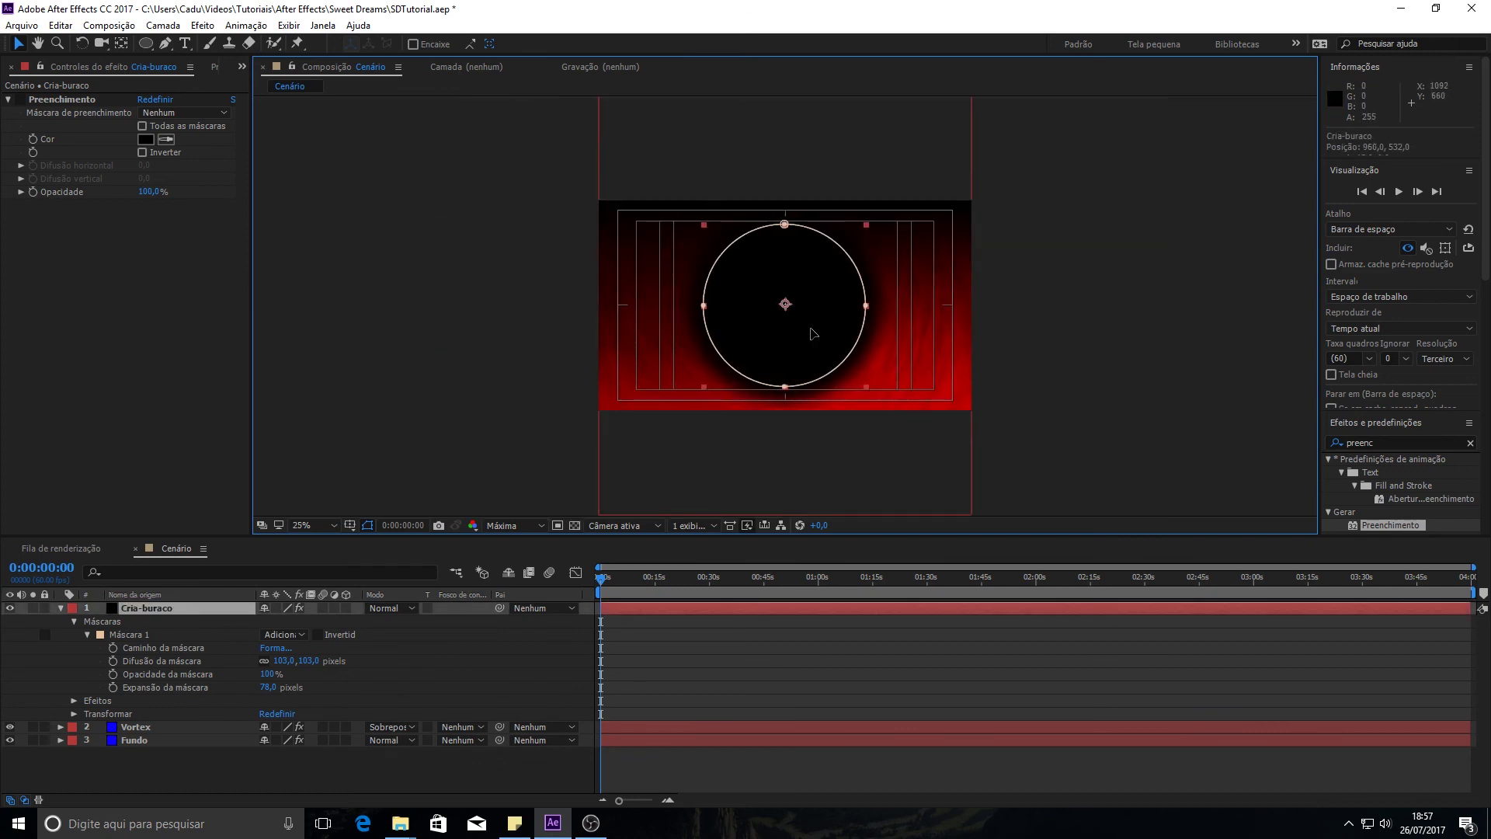
left_click(1172, 288)
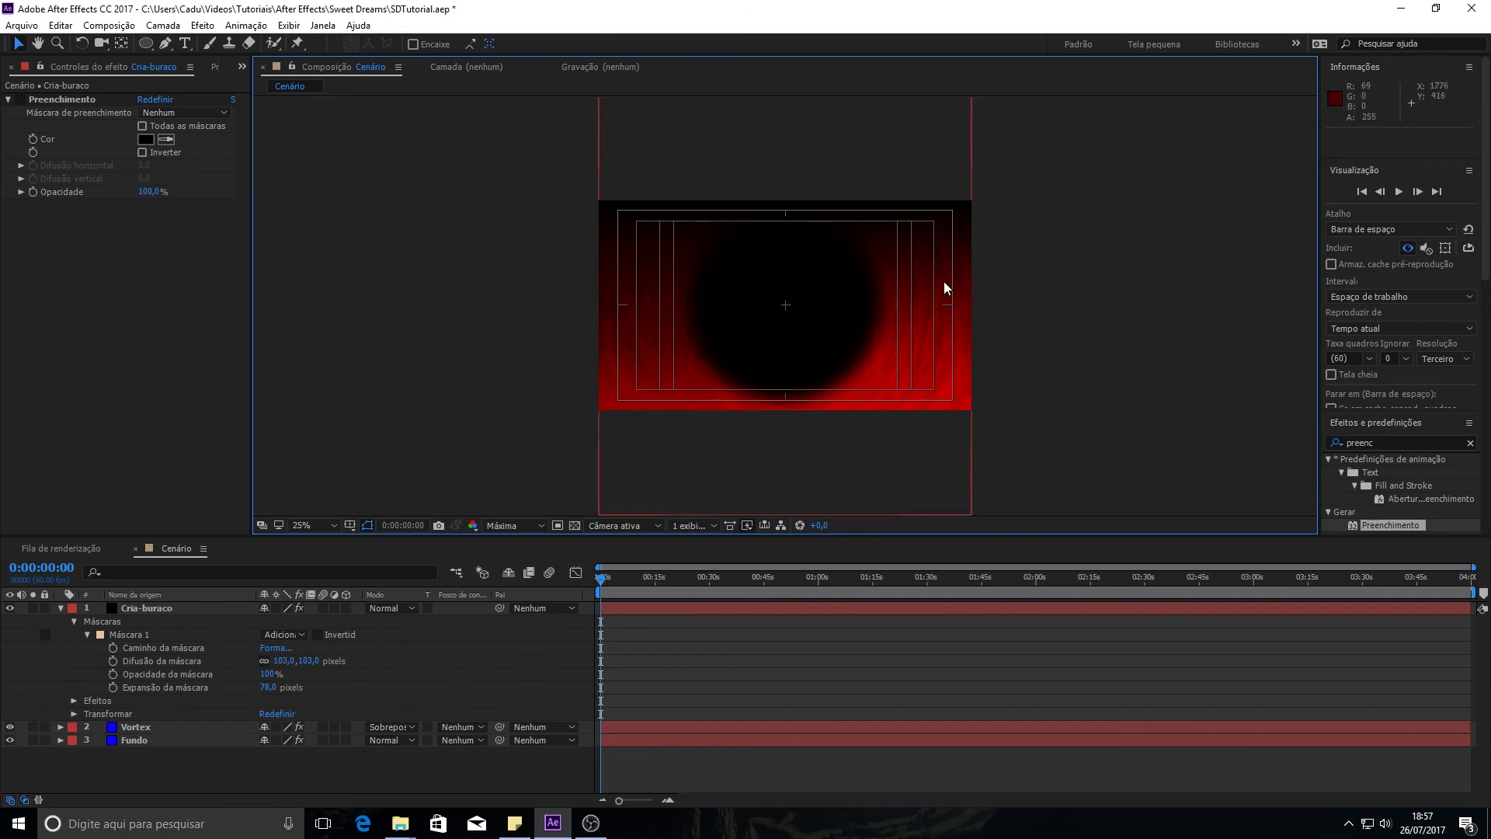
left_click(325, 640)
left_click_drag(285, 660, 373, 652)
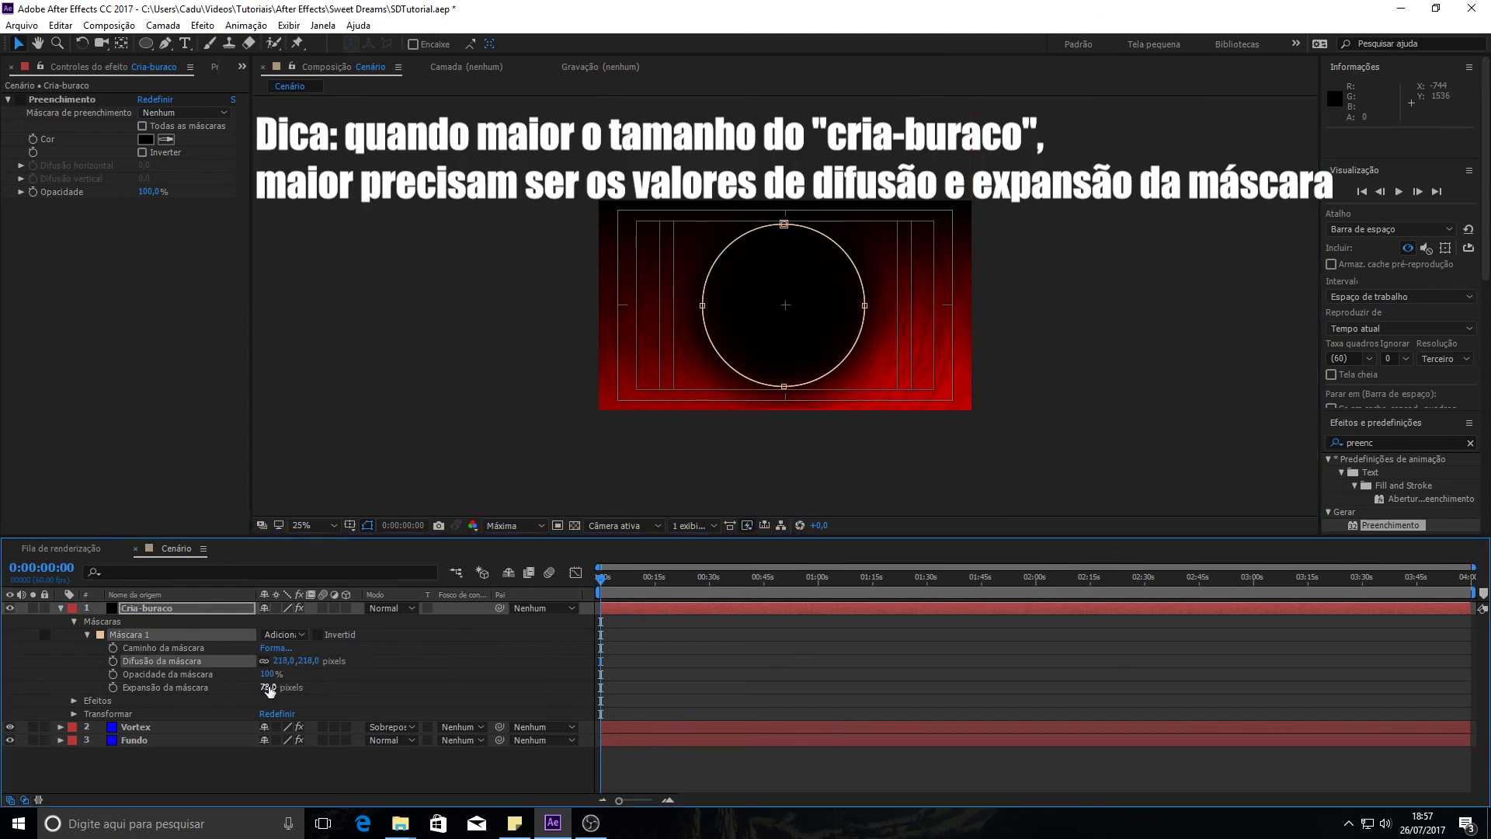
left_click_drag(268, 687, 296, 681)
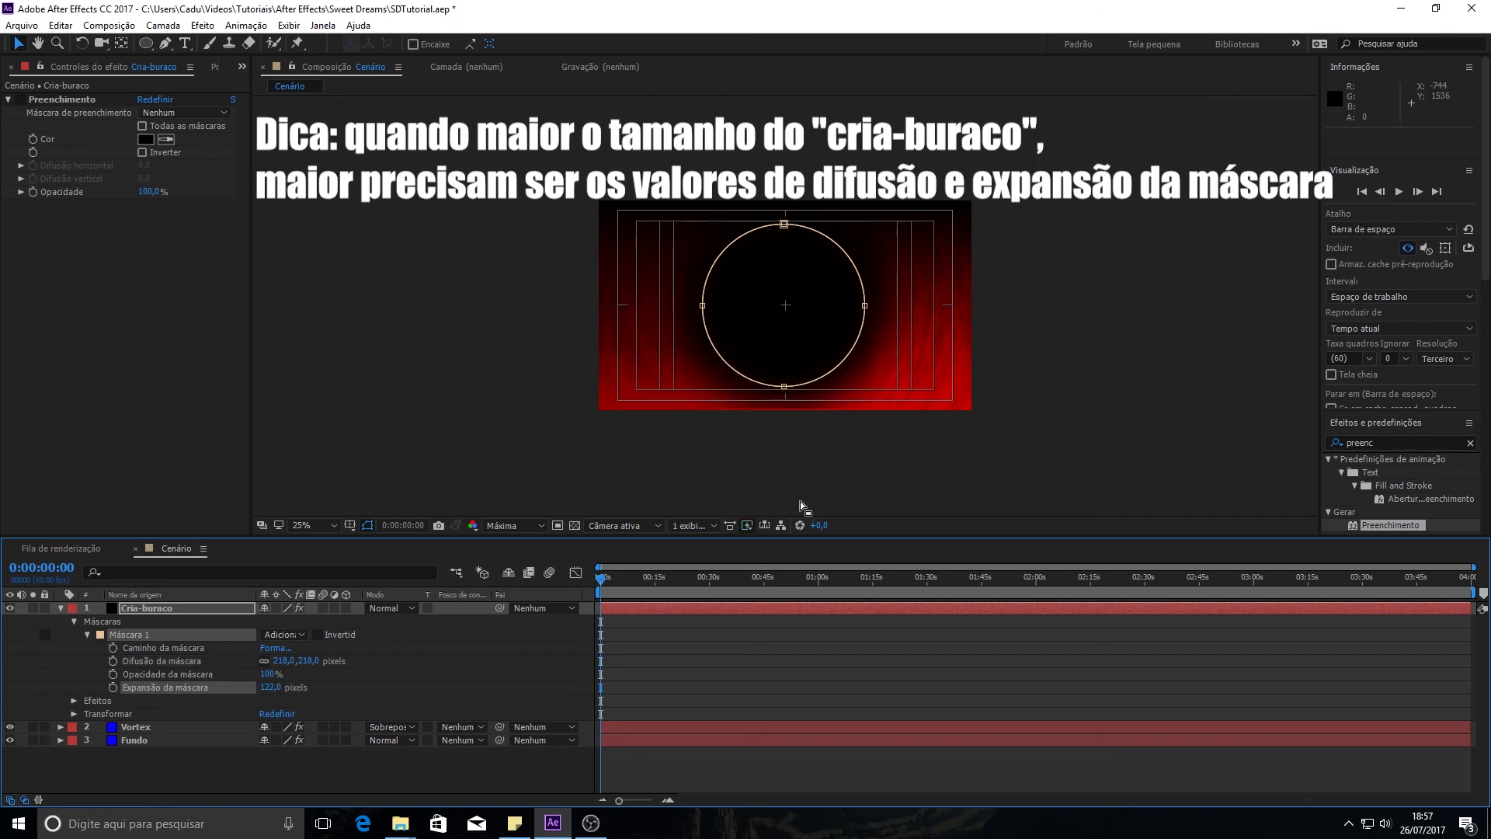
left_click(1025, 339)
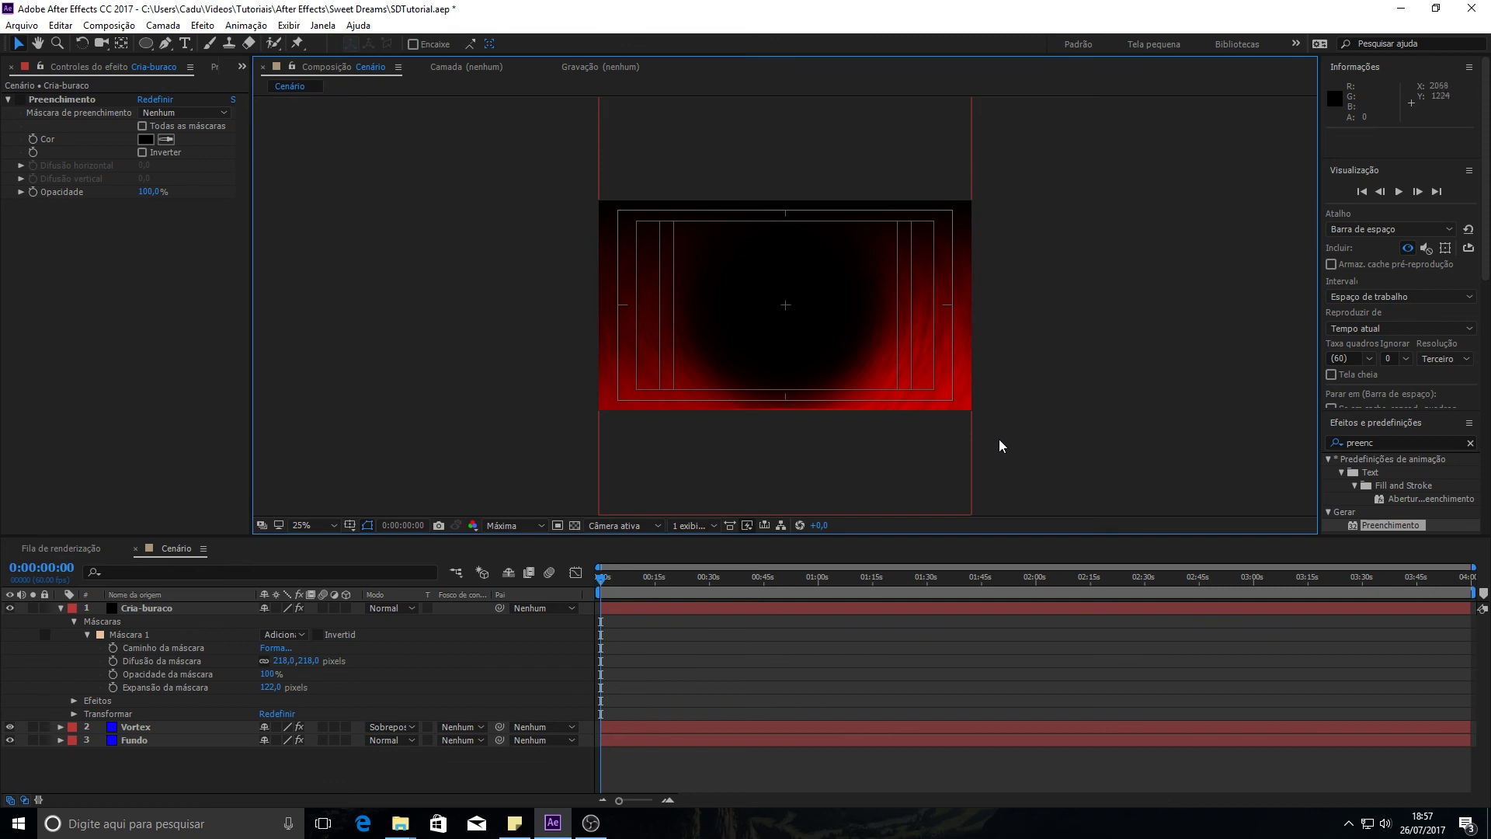
key("period")
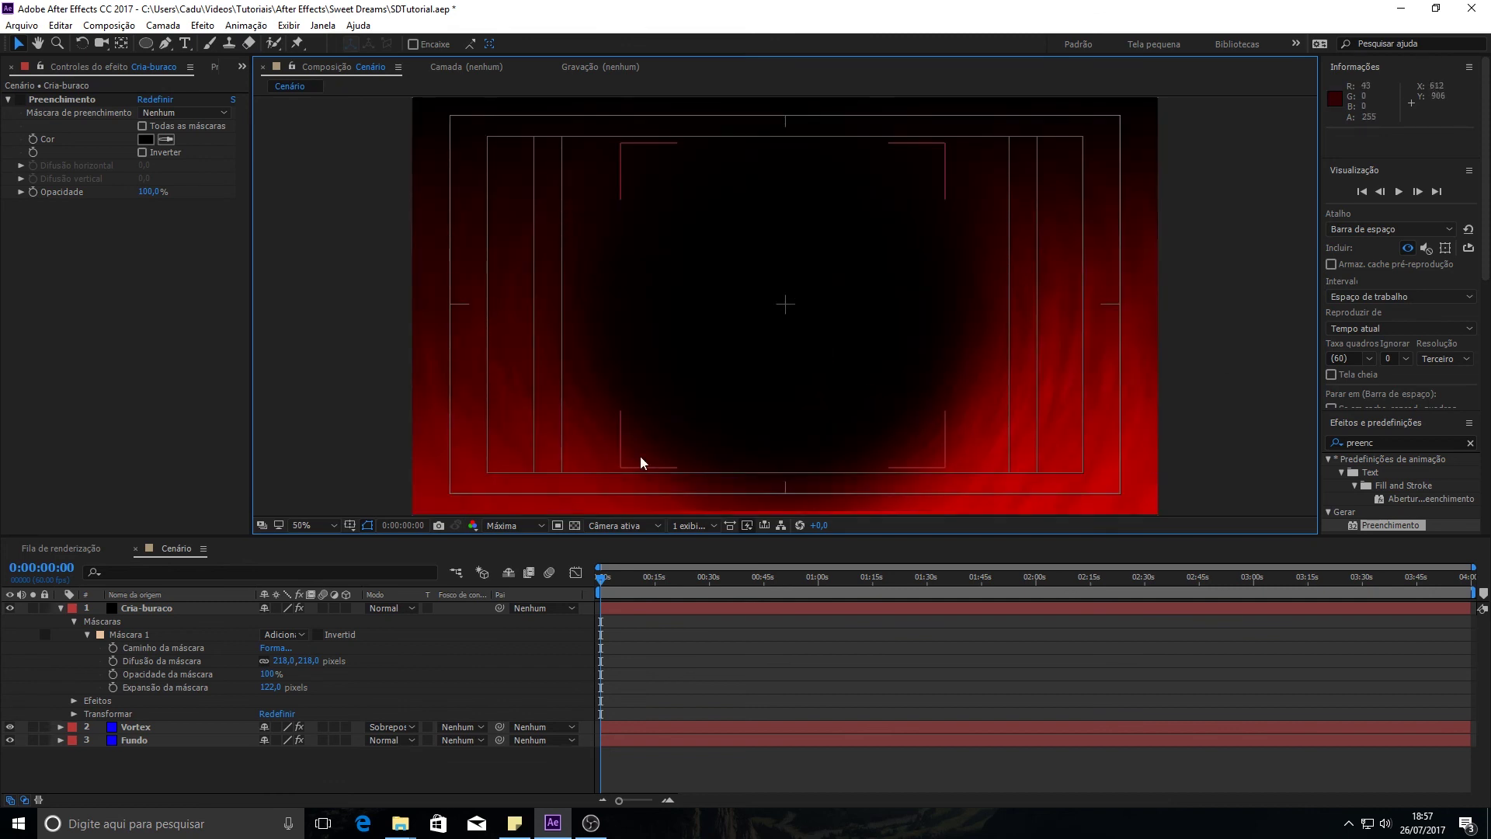